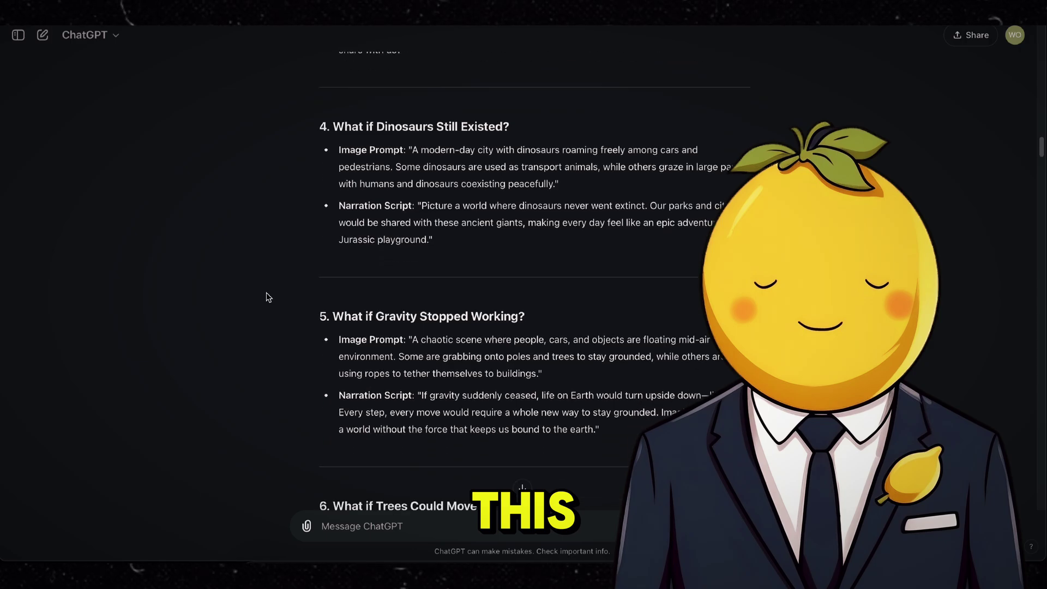
# Step: Look through the ChatGPT conversation from the What If scenarios to the Mysteries & Unsolved Cases request
pyautogui.scroll(-14, 268, 297)
pyautogui.scroll(-20, 267, 296)
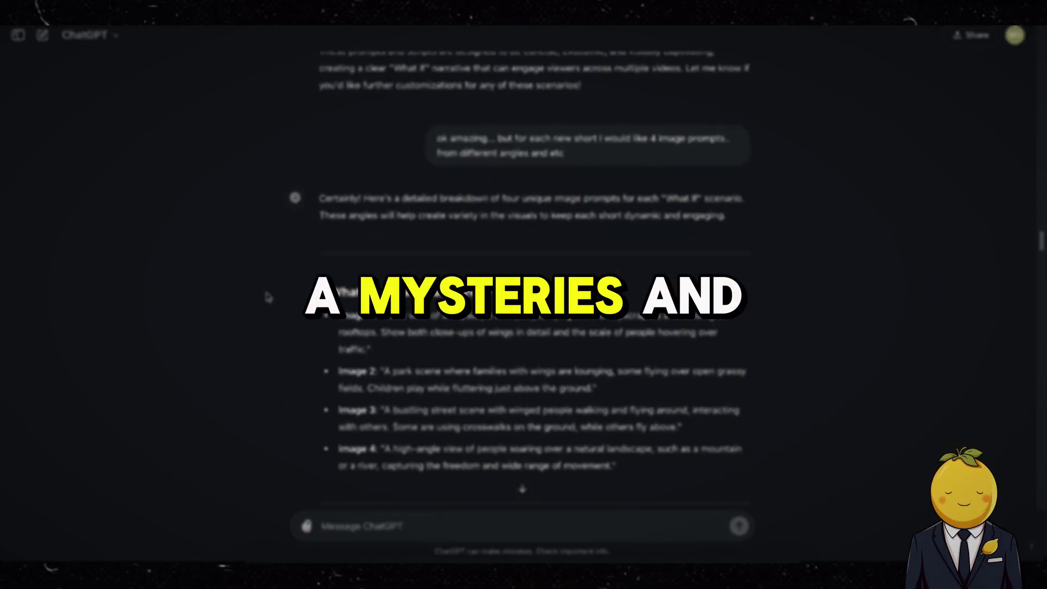
pyautogui.scroll(-20, 267, 297)
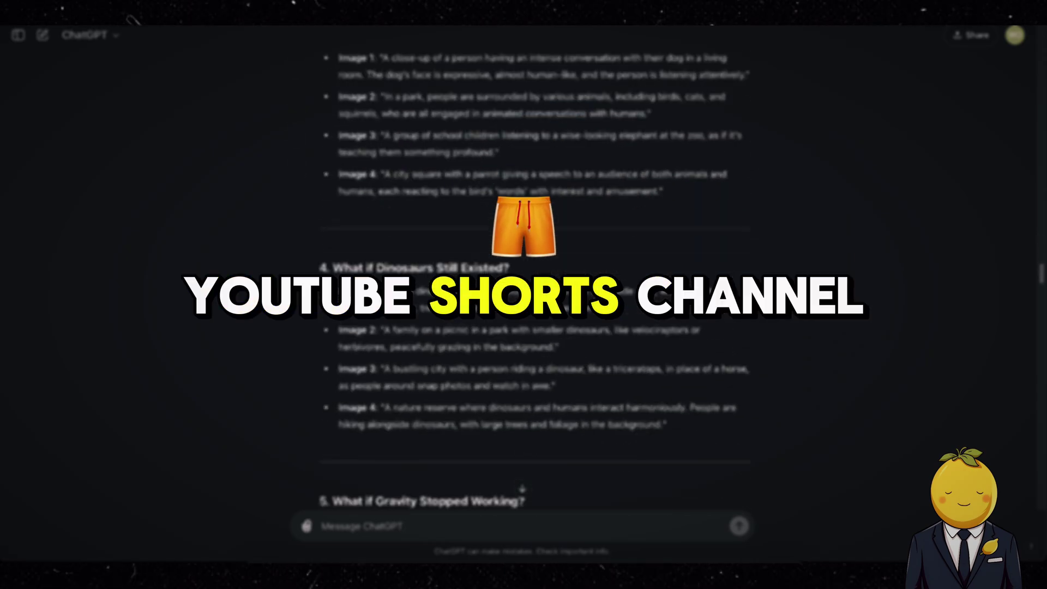
pyautogui.scroll(-17, 267, 297)
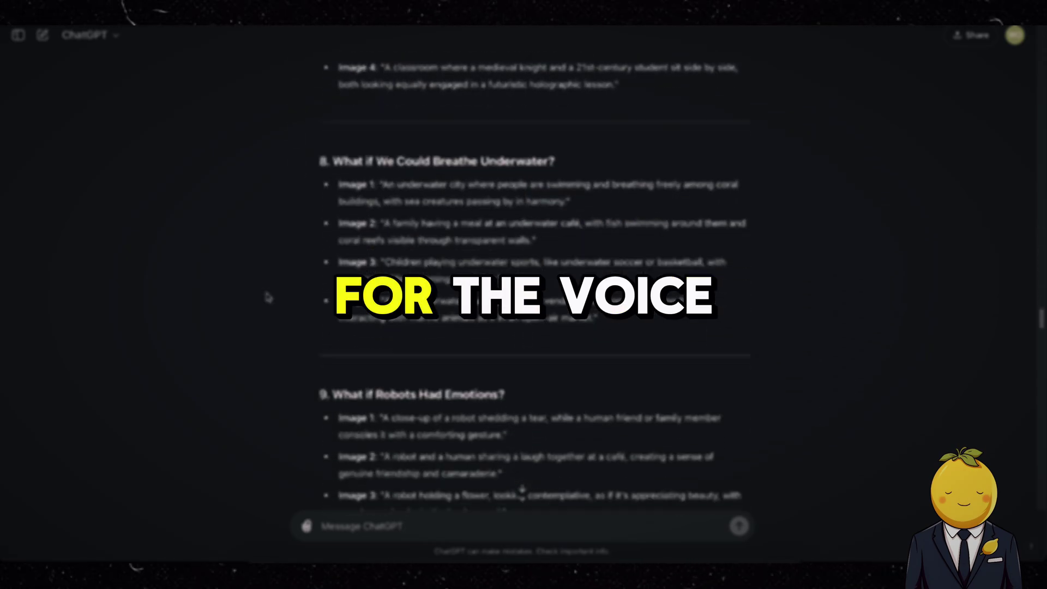
pyautogui.scroll(-5, 267, 296)
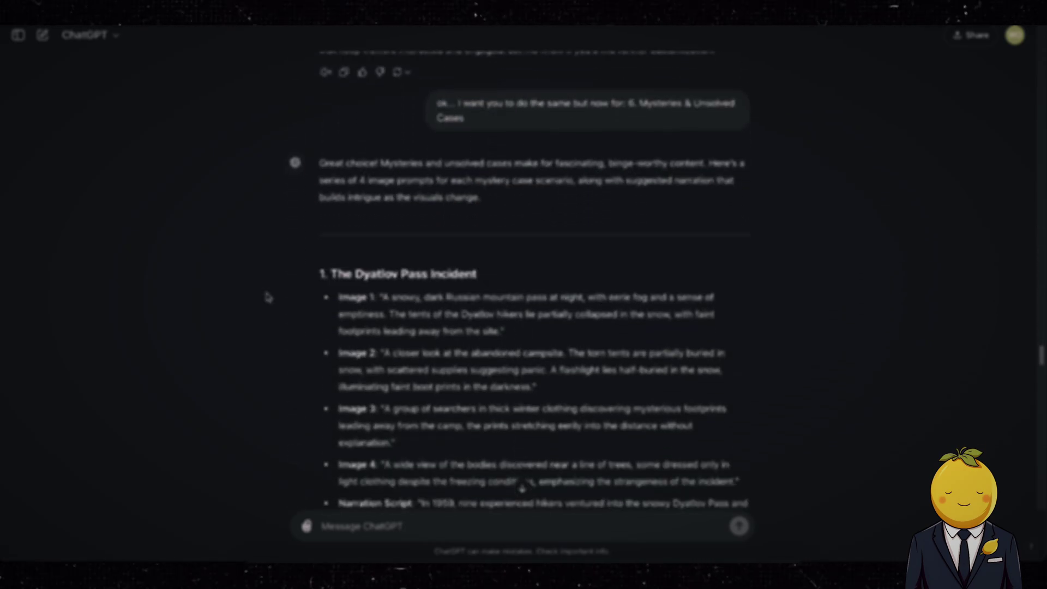
pyautogui.moveTo(627, 100); pyautogui.dragTo(464, 115)
pyautogui.scroll(-1, 433, 230)
pyautogui.scroll(-1, 432, 230)
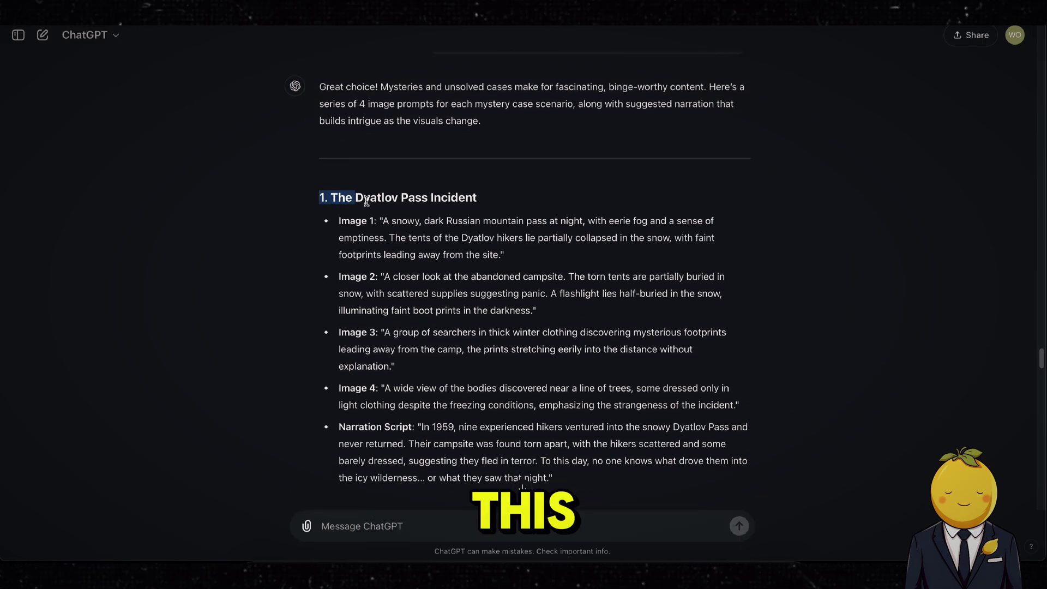
# Step: Review the image prompts and narration script of the Dyatlov Pass Incident
pyautogui.moveTo(366, 202); pyautogui.dragTo(457, 461)
pyautogui.scroll(-4, 522, 486)
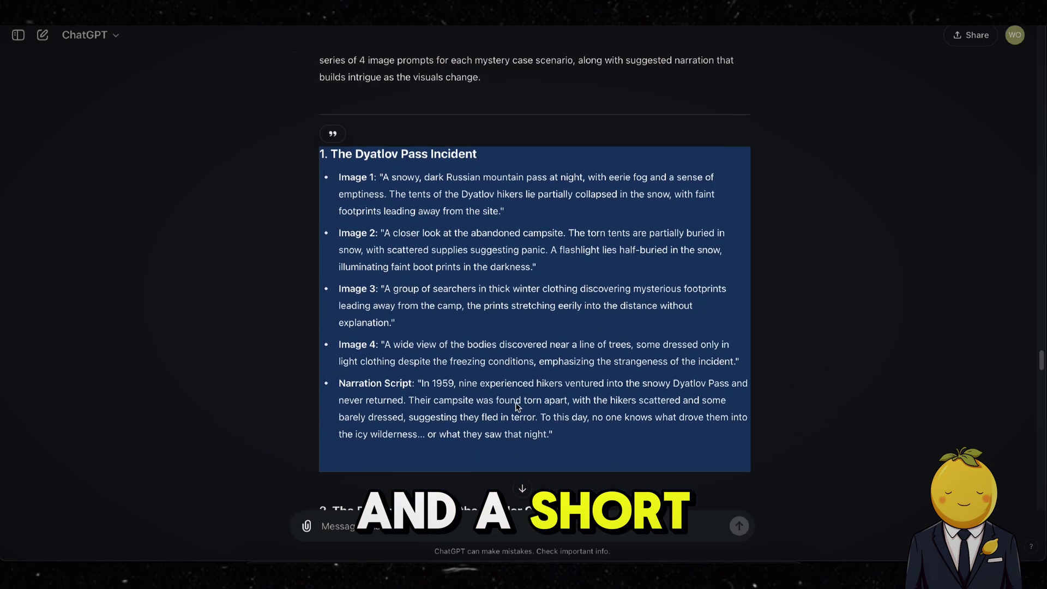
pyautogui.moveTo(554, 406); pyautogui.dragTo(422, 355)
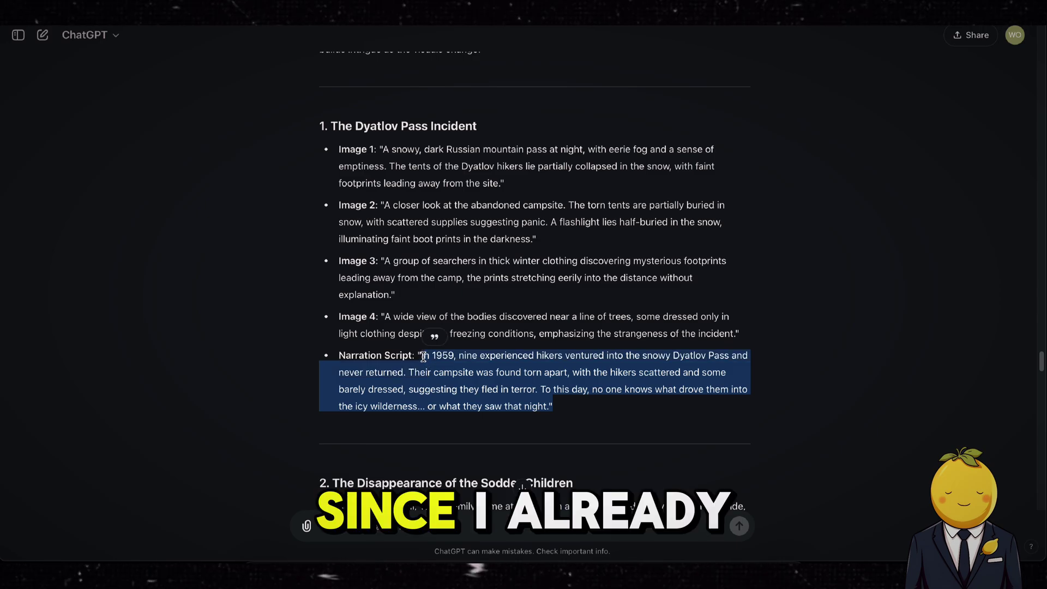
pyautogui.click(429, 369)
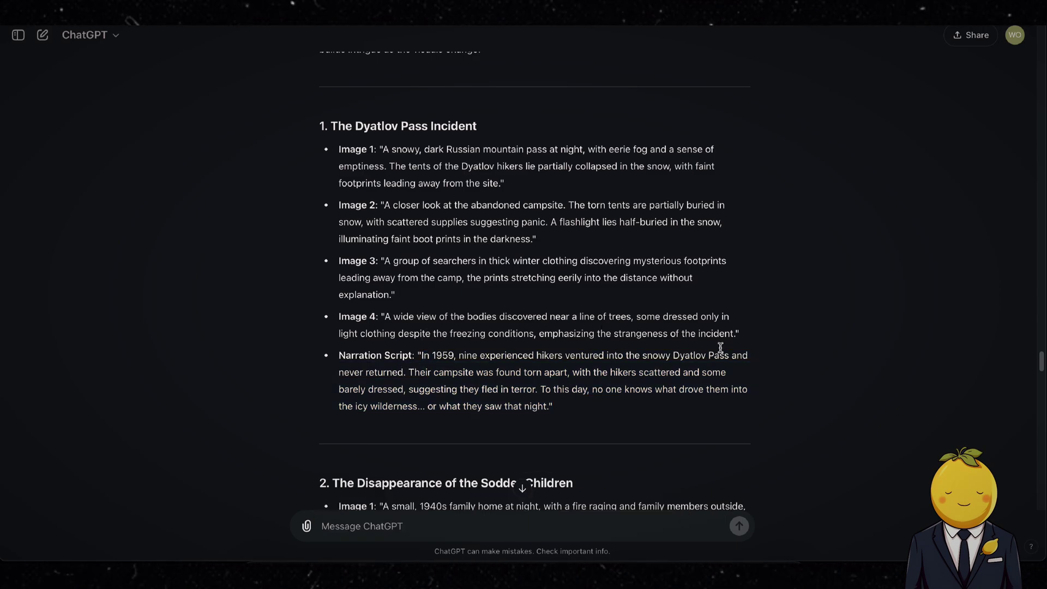
pyautogui.moveTo(747, 340); pyautogui.dragTo(355, 152)
pyautogui.click(474, 413)
pyautogui.scroll(1, 434, 301)
pyautogui.scroll(-6, 434, 302)
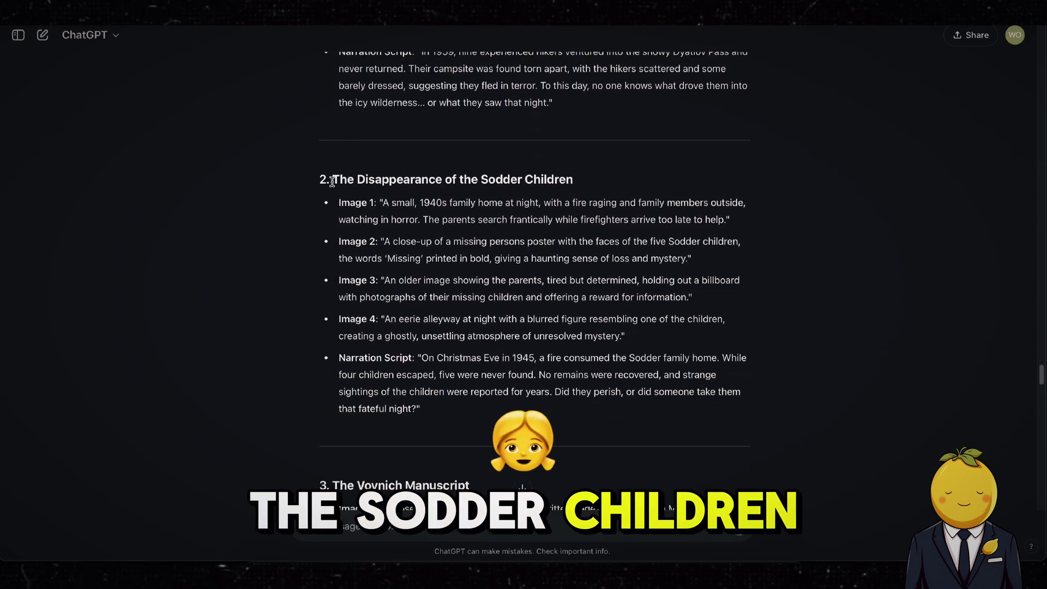
# Step: Copy the narration script of "The Disappearance of the Sodder Children"
pyautogui.moveTo(520, 180); pyautogui.dragTo(619, 191)
pyautogui.click(619, 191)
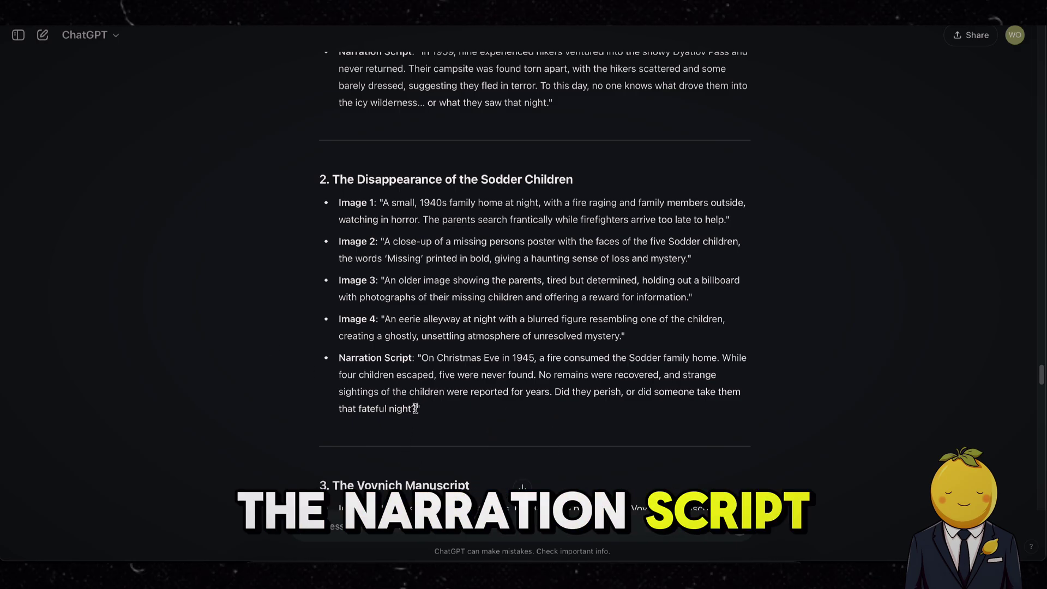
pyautogui.moveTo(415, 408); pyautogui.dragTo(424, 355)
pyautogui.rightClick(430, 370)
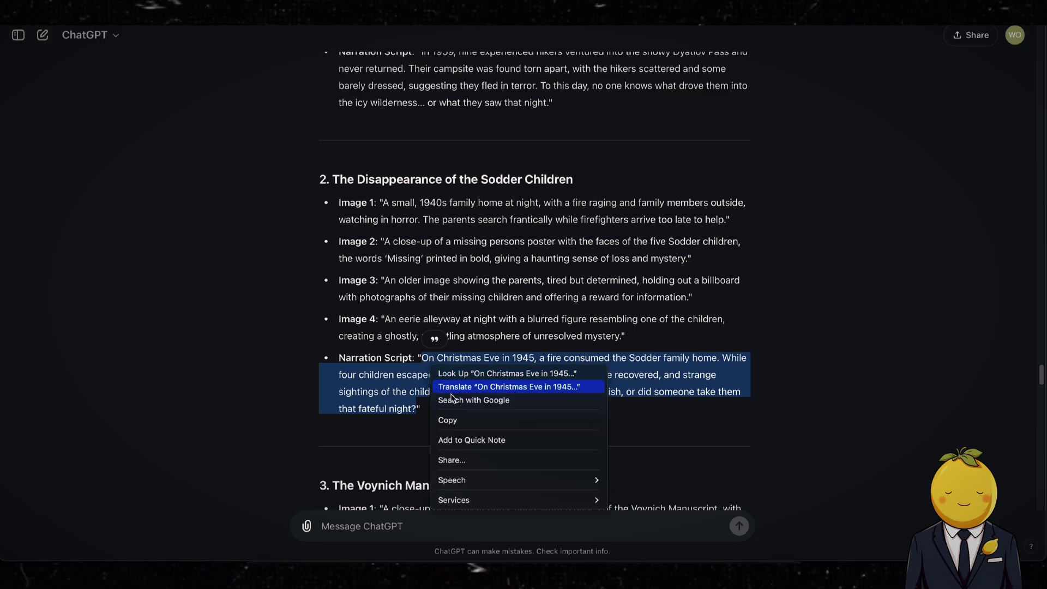
pyautogui.click(447, 420)
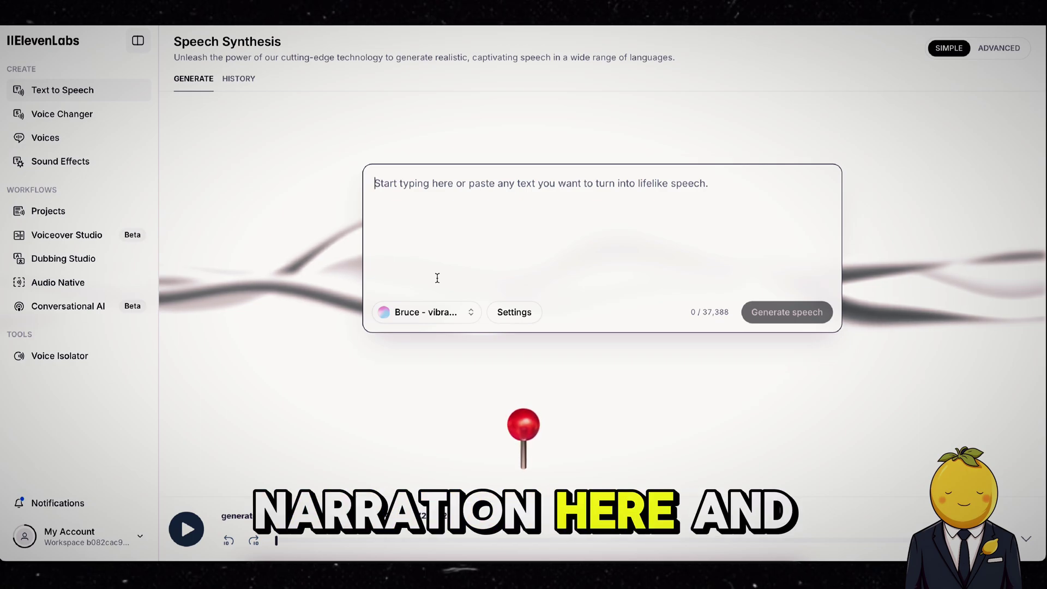
# Step: Paste the copied narration into ElevenLabs Text to Speech and generate the speech
pyautogui.hotkey('ctrl', 'v')
pyautogui.hotkey('ctrl', 'Return')
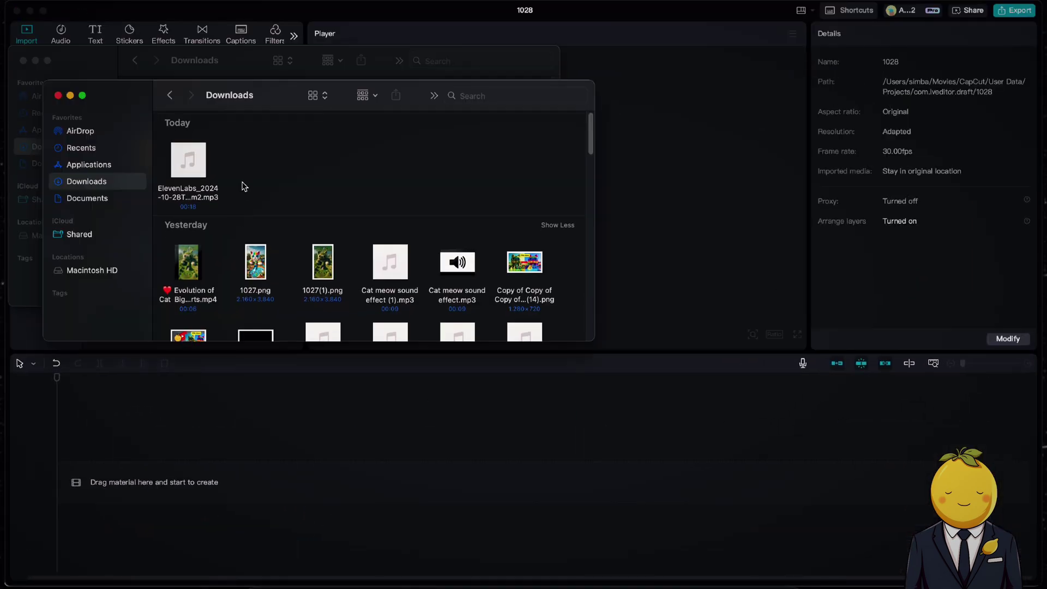
# Step: Add the ElevenLabs narration MP3 from the Downloads folder to the CapCut timeline
pyautogui.moveTo(188, 163); pyautogui.dragTo(227, 481)
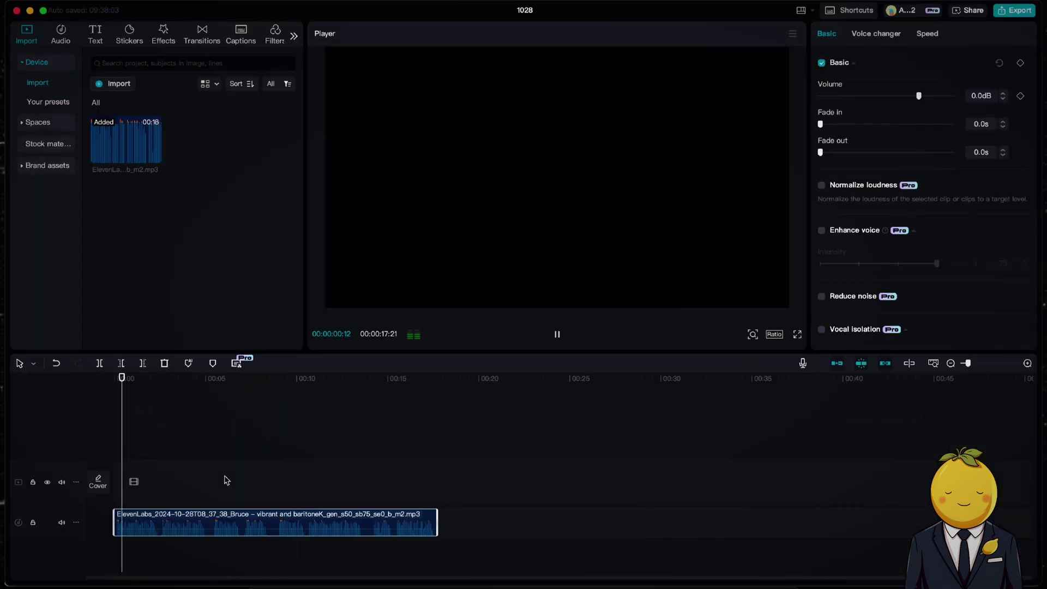
pyautogui.moveTo(973, 364); pyautogui.dragTo(974, 364)
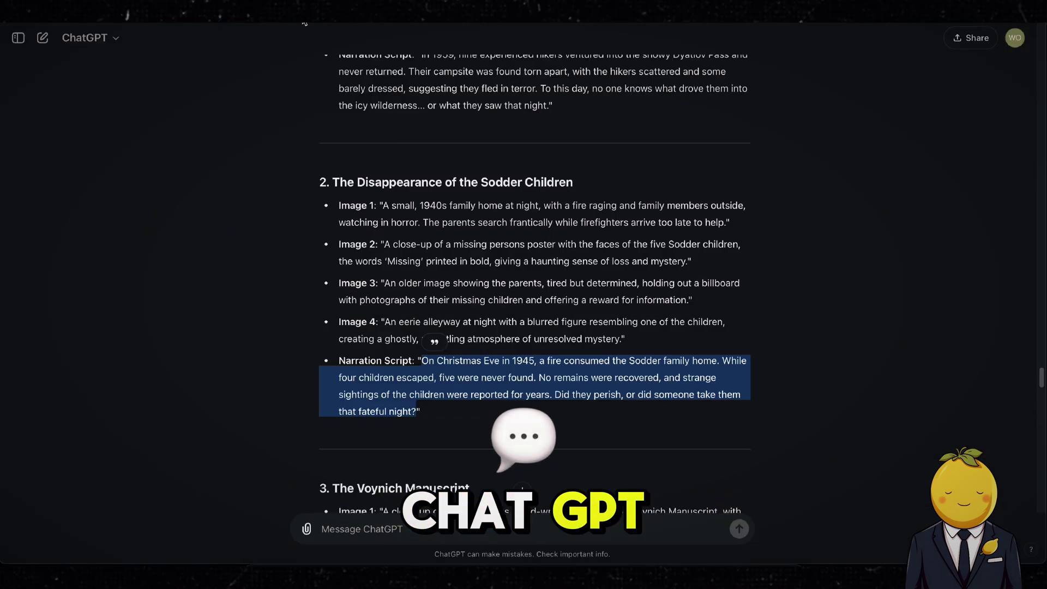
# Step: Copy the Sodder Children Image 1 prompt from ChatGPT and replace the prompt in Leonardo.Ai's Image Creation with it
pyautogui.moveTo(385, 207); pyautogui.dragTo(716, 220)
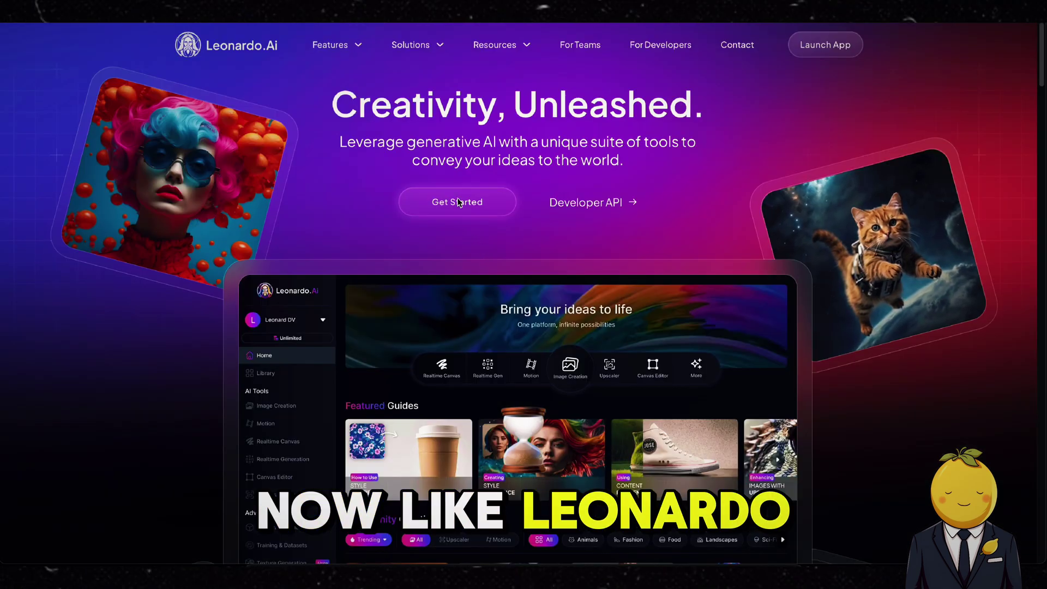
pyautogui.click(458, 202)
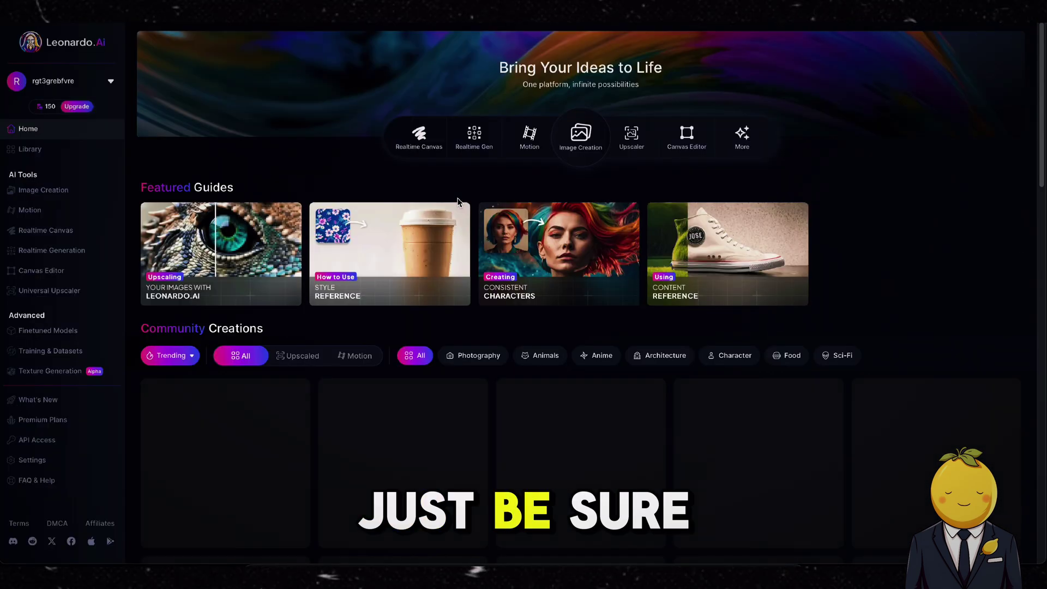
pyautogui.click(580, 131)
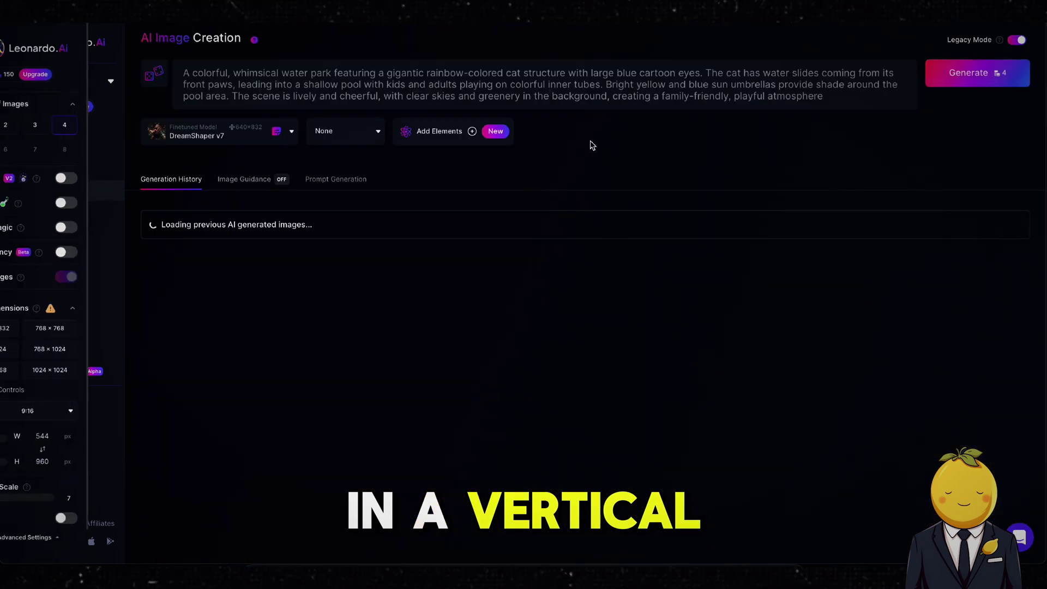
pyautogui.hotkey('ctrl', 'a')
pyautogui.hotkey('ctrl', 'v')
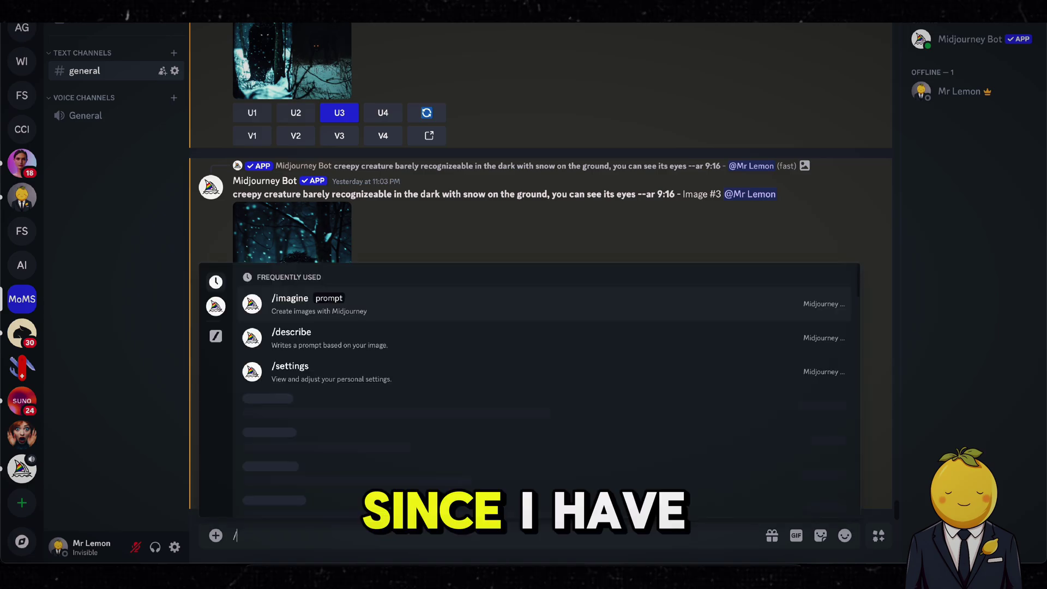
# Step: In Discord, submit a Midjourney /imagine command with the 1940s family home fire prompt and the parameter --ar 9:16
pyautogui.write('imagin e')
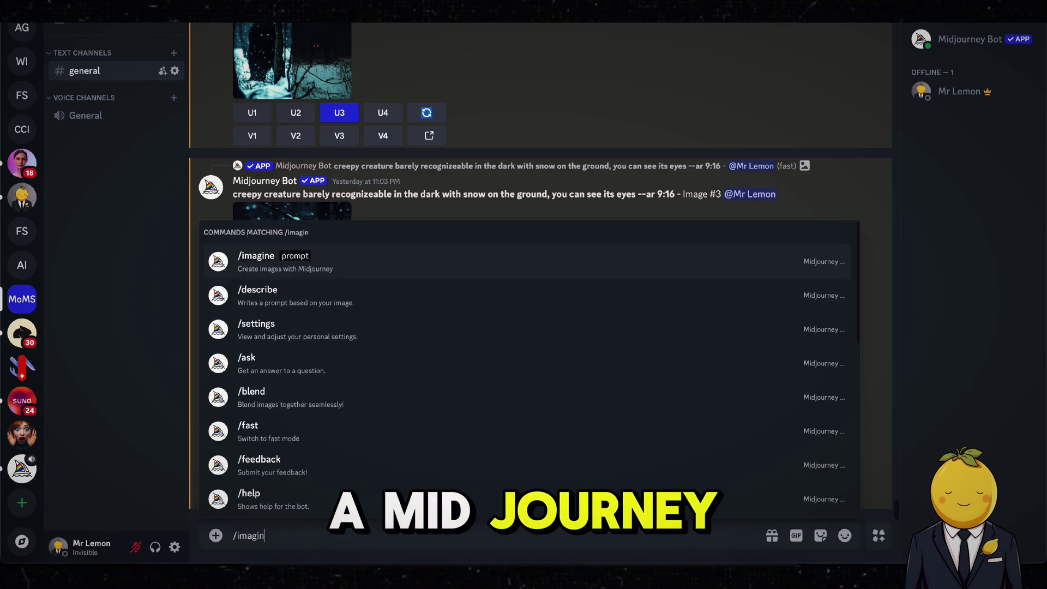
pyautogui.press('BackSpace')
pyautogui.press('BackSpace')
pyautogui.write('e')
pyautogui.press('Tab')
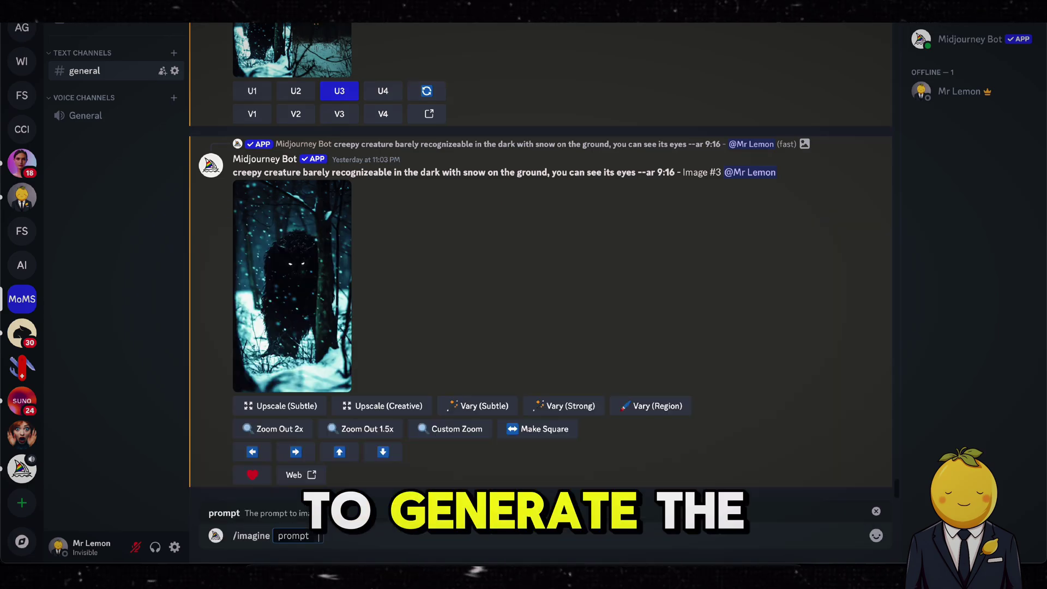
pyautogui.hotkey('ctrl', 'v')
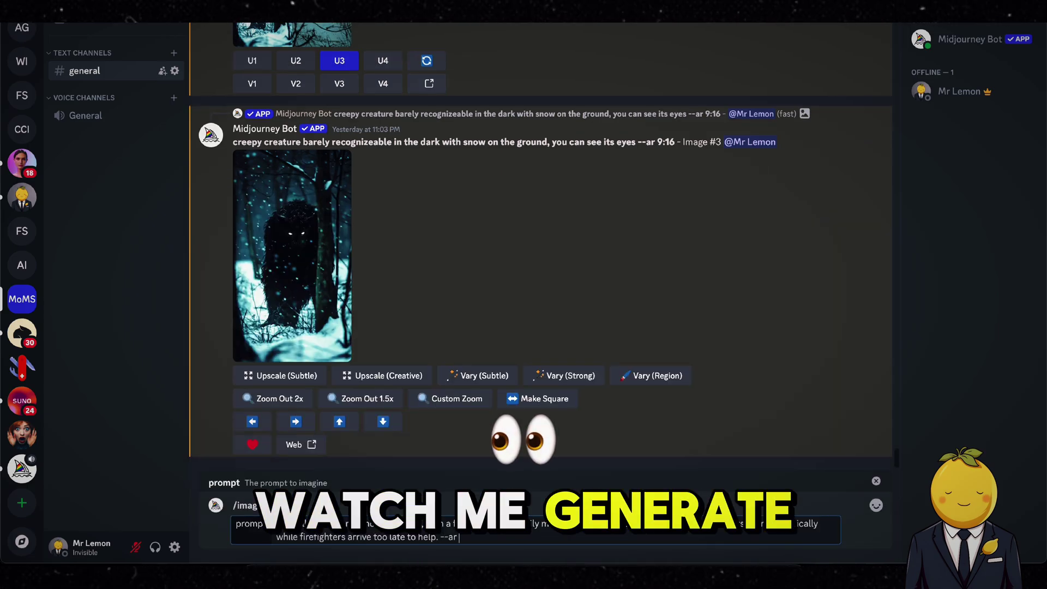
pyautogui.write('r 9:16')
pyautogui.press('Return')
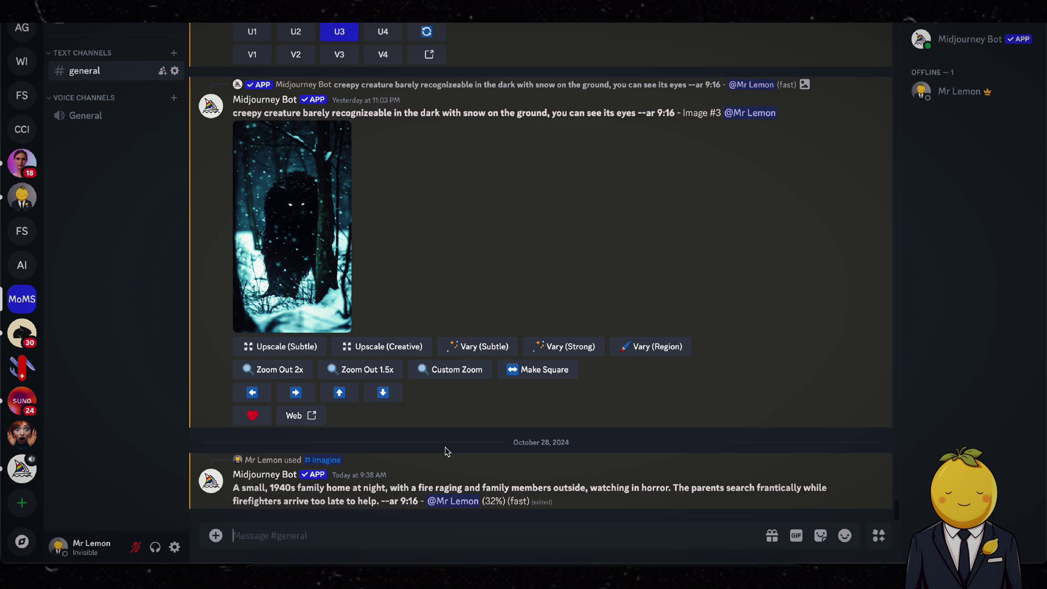
# Step: Check the burning-home image grid and rerun the generation with the missing-poster, older-parents and eerie-alleyway prompts, each with --ar 9:16
pyautogui.click(340, 349)
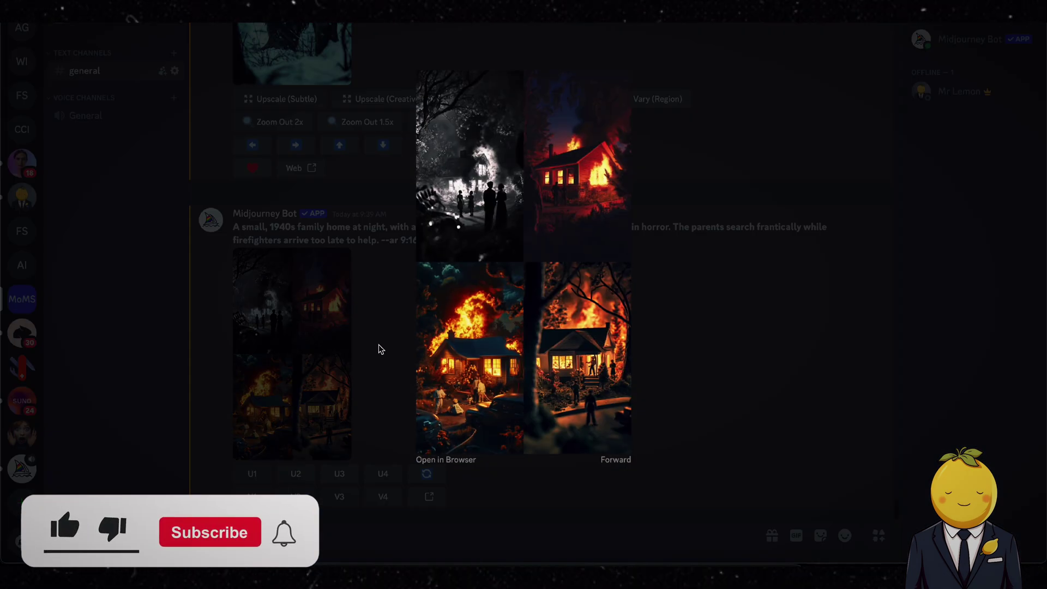
pyautogui.moveTo(688, 300); pyautogui.dragTo(381, 283)
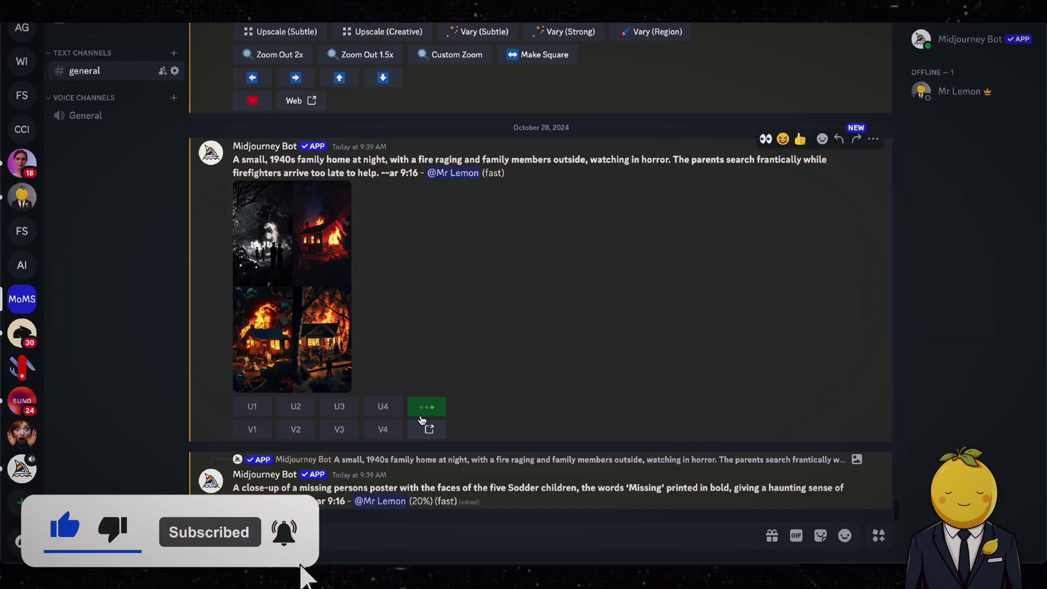
pyautogui.moveTo(406, 269); pyautogui.dragTo(435, 275)
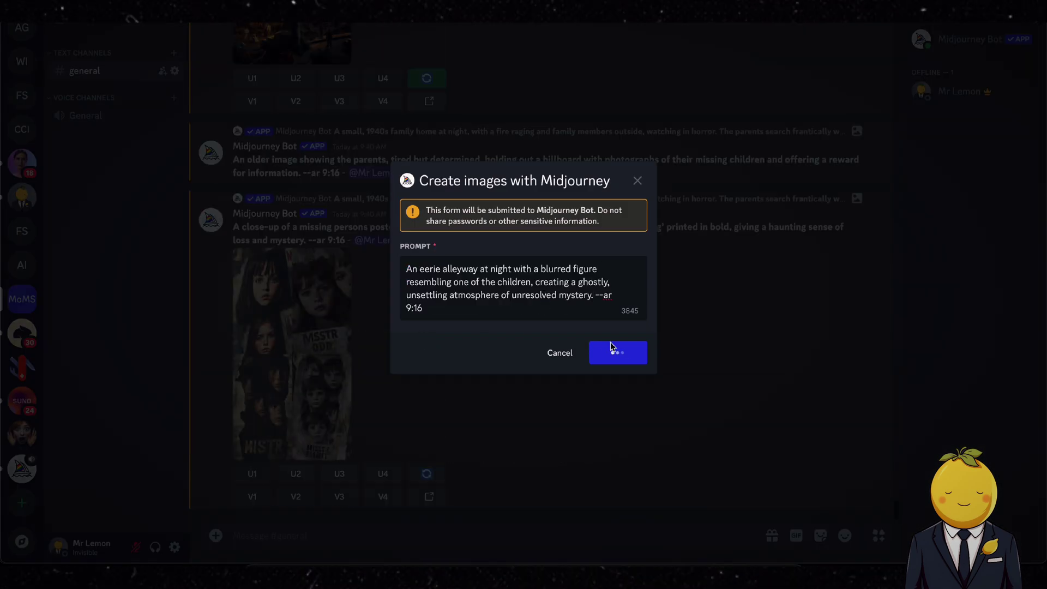
pyautogui.click(612, 351)
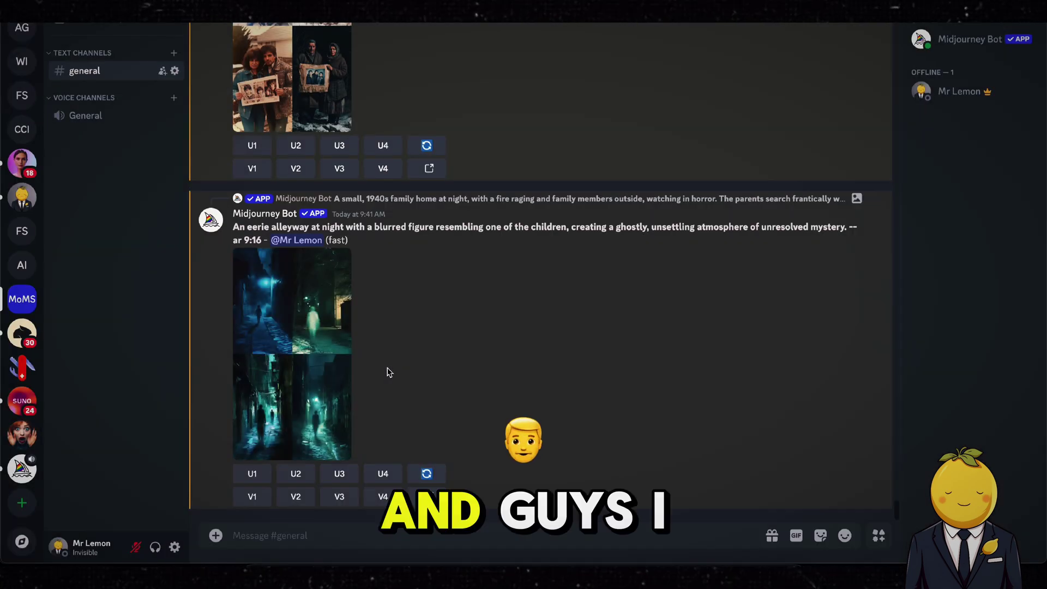
# Step: Upscale all four images of the burning-home grid and all four of the missing persons poster grid
pyautogui.scroll(10, 387, 370)
pyautogui.scroll(-1, 387, 370)
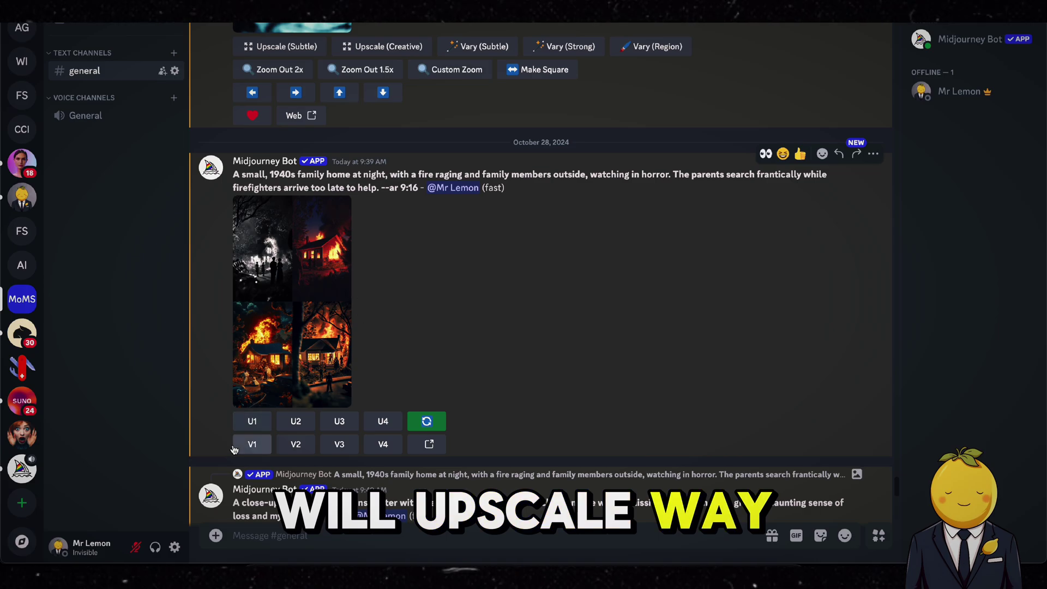
pyautogui.click(252, 421)
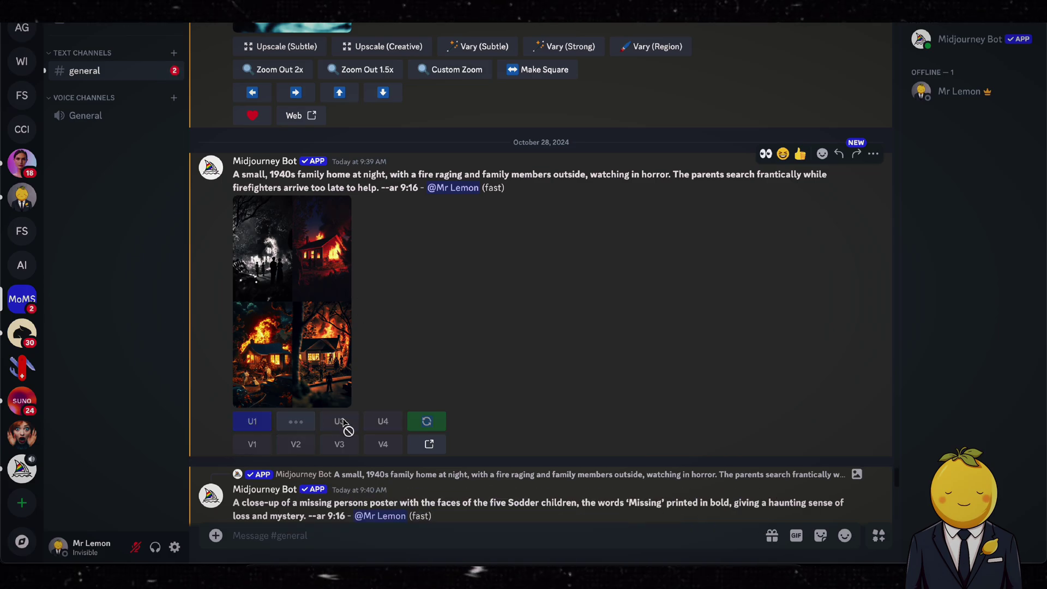
pyautogui.click(383, 421)
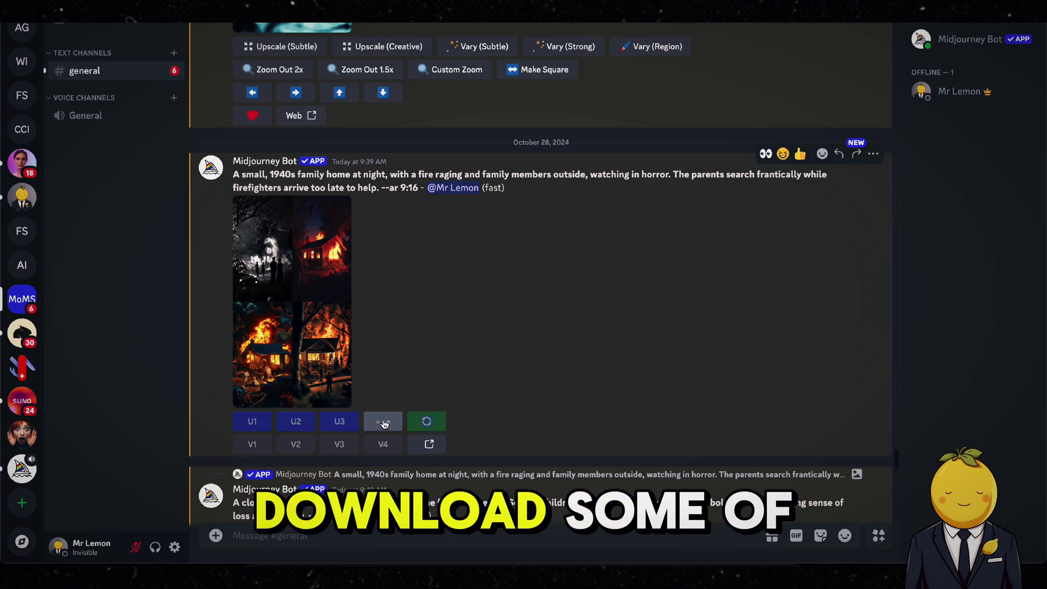
pyautogui.scroll(-6, 384, 423)
pyautogui.click(252, 382)
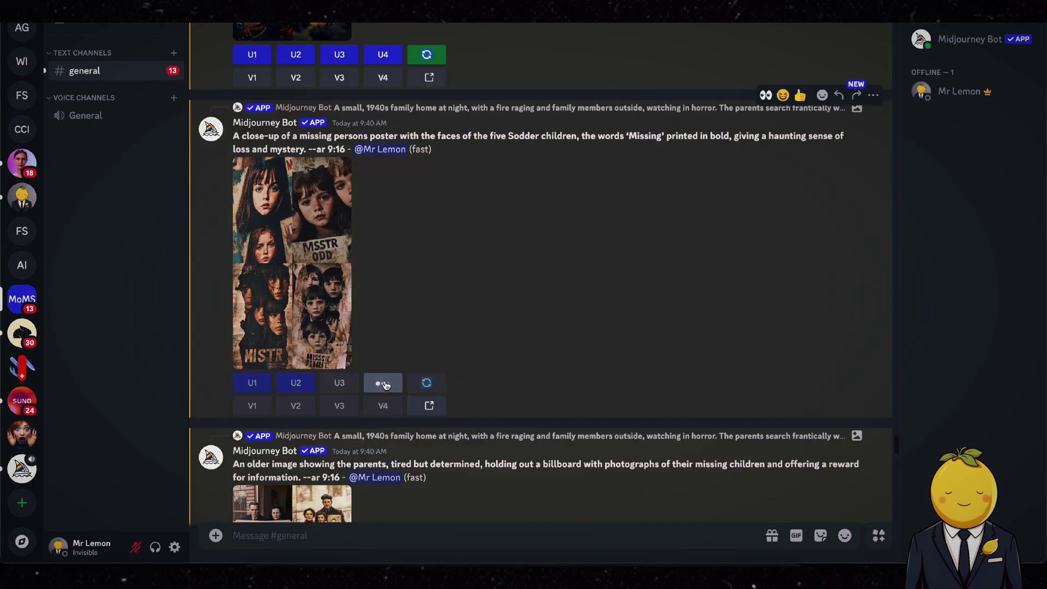
# Step: Preview the grid of parents holding a billboard and upscale its first and fourth images
pyautogui.scroll(-5, 384, 385)
pyautogui.click(343, 358)
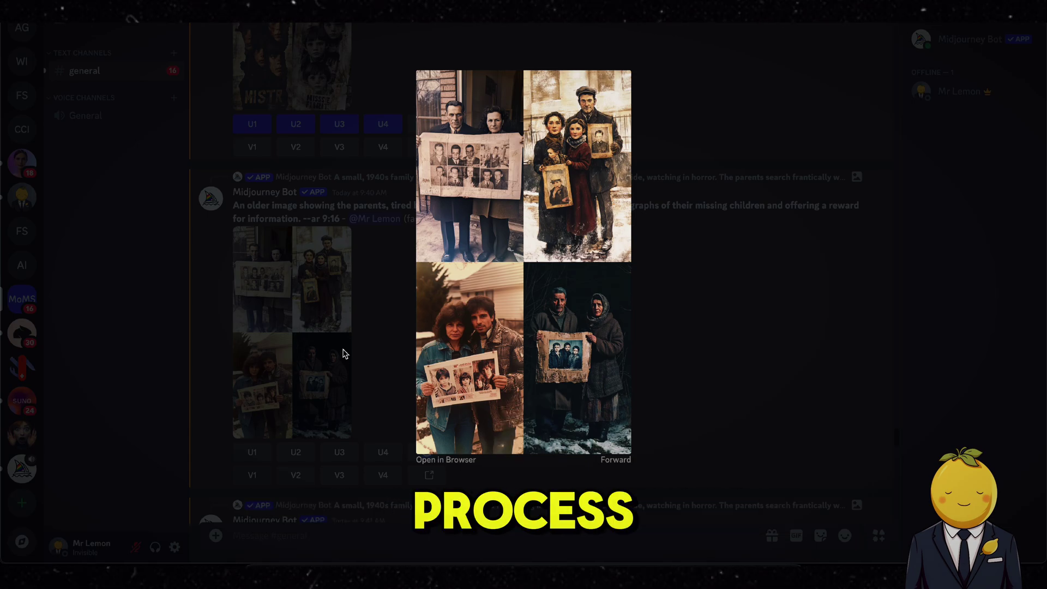
pyautogui.click(343, 358)
pyautogui.click(265, 449)
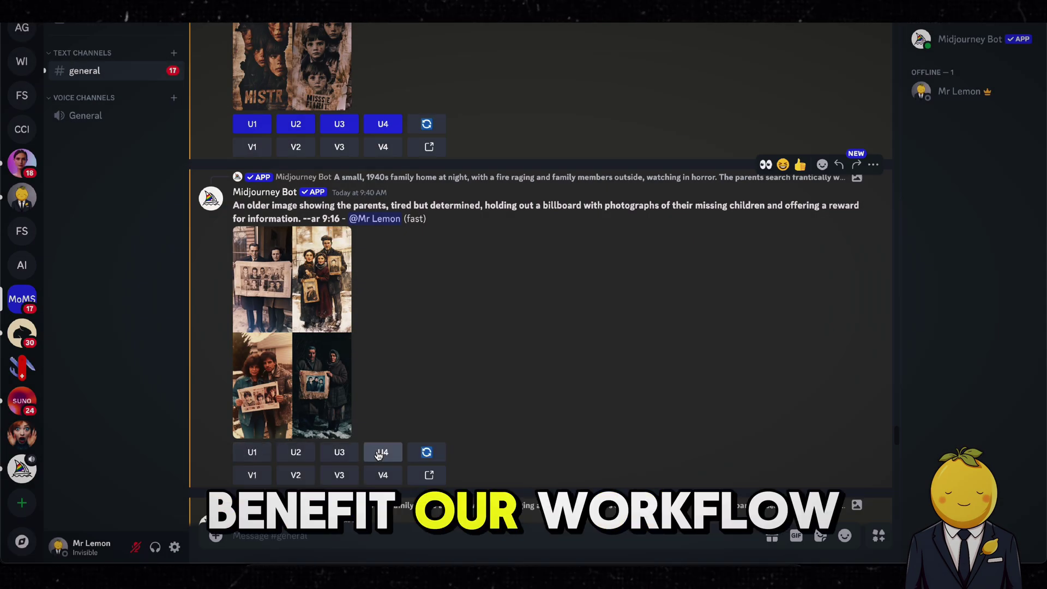
pyautogui.click(380, 452)
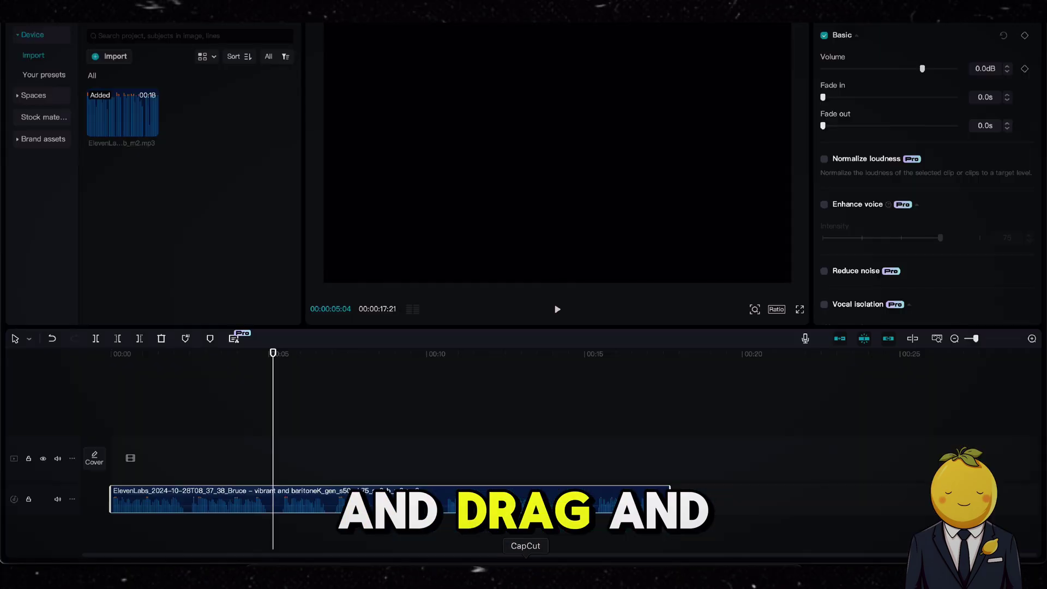
# Step: Bring all the Midjourney images from the Downloads folder onto the timeline above the narration audio
pyautogui.click(265, 570)
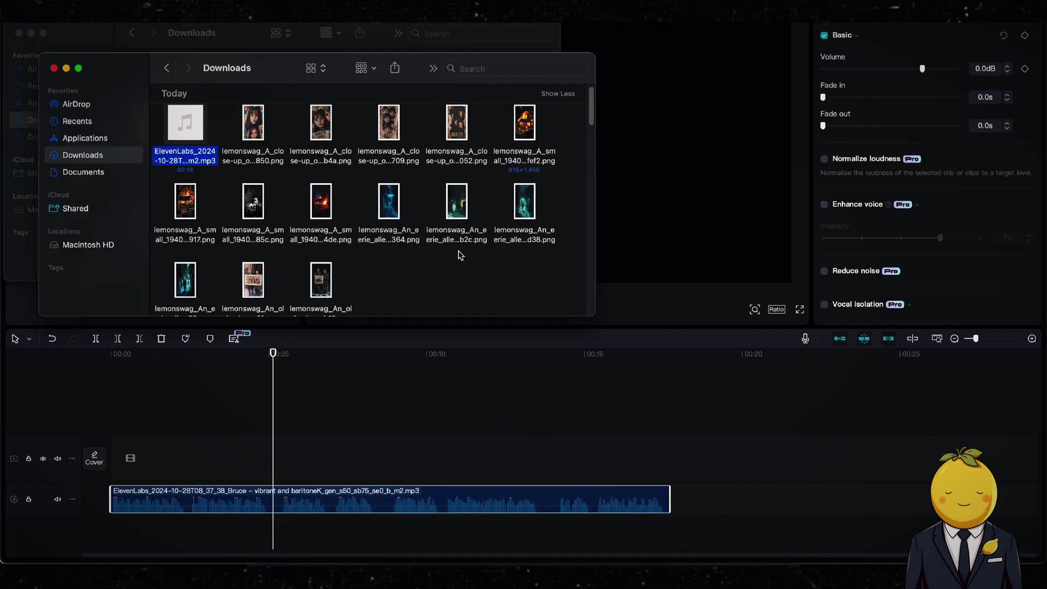
pyautogui.moveTo(561, 303); pyautogui.dragTo(182, 128)
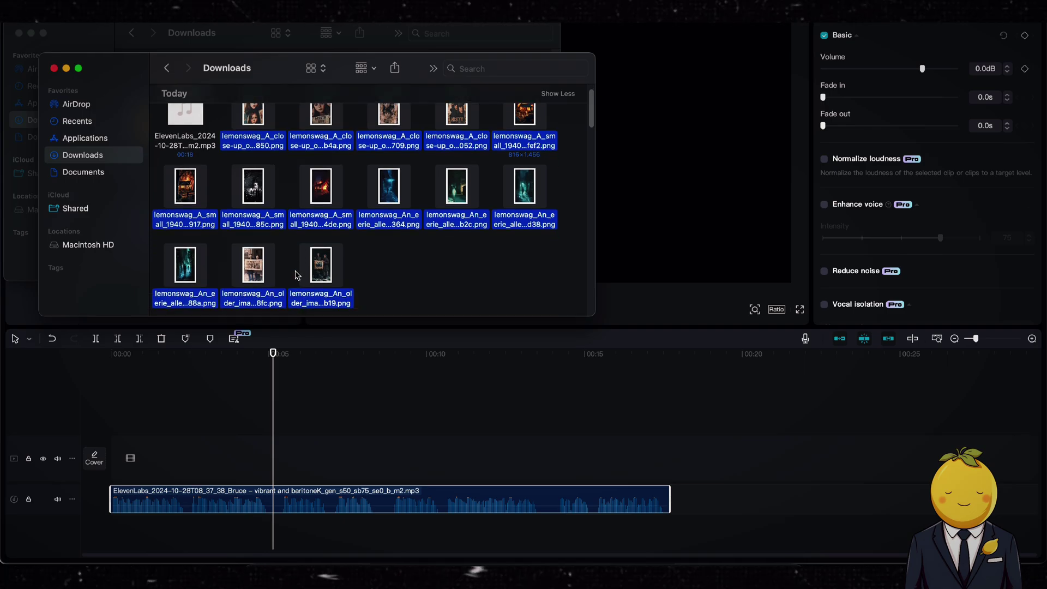
pyautogui.moveTo(308, 299); pyautogui.dragTo(225, 431)
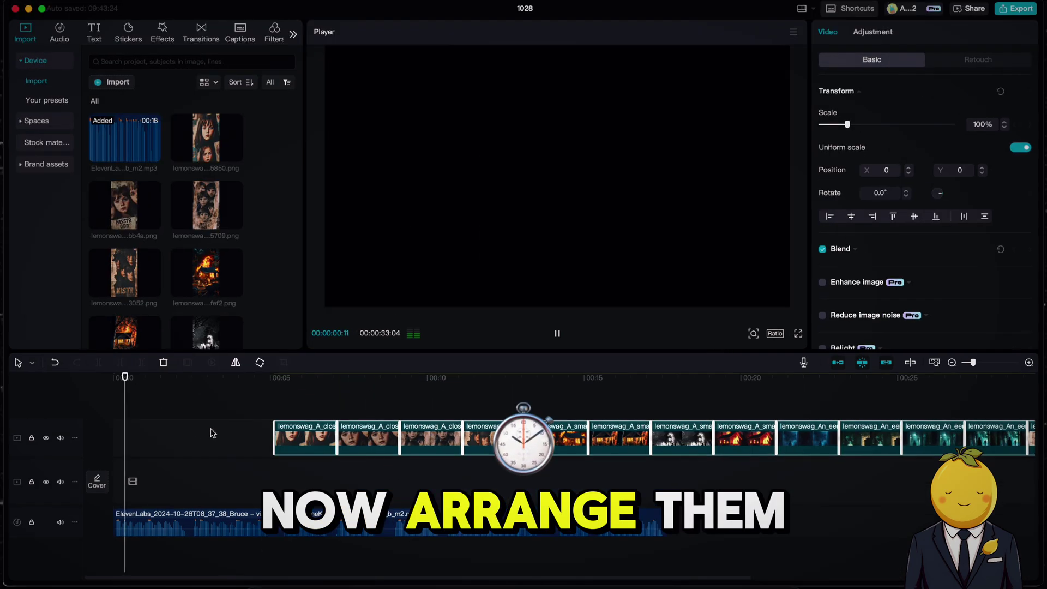
# Step: Arrange the images in sequence along the narration, opening with burning-home clips and placing the second parents image at about 9 s
pyautogui.moveTo(682, 413); pyautogui.dragTo(223, 457)
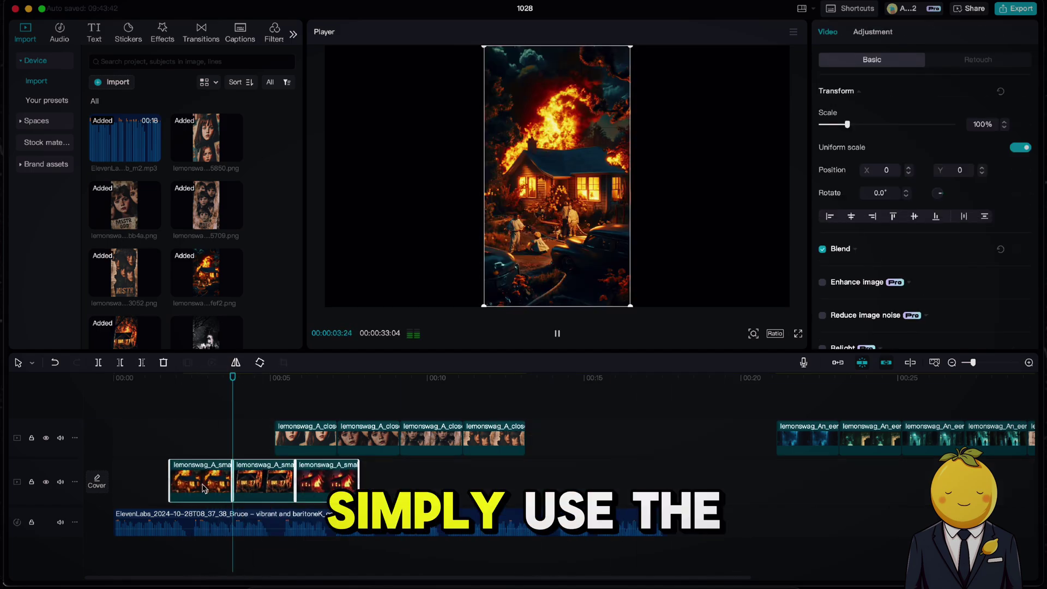
pyautogui.moveTo(321, 452); pyautogui.dragTo(478, 452)
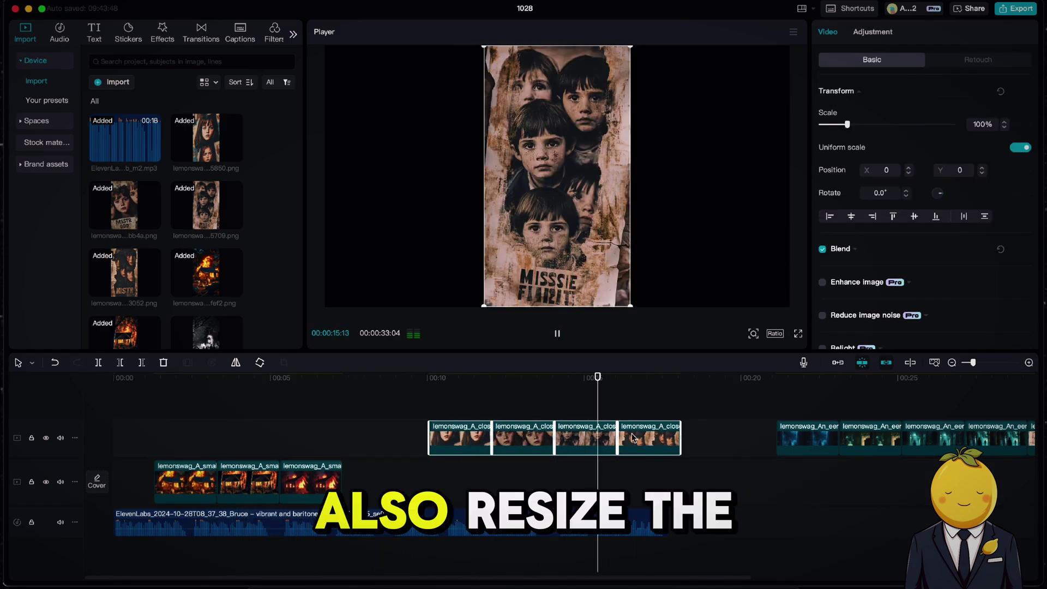
pyautogui.click(649, 439)
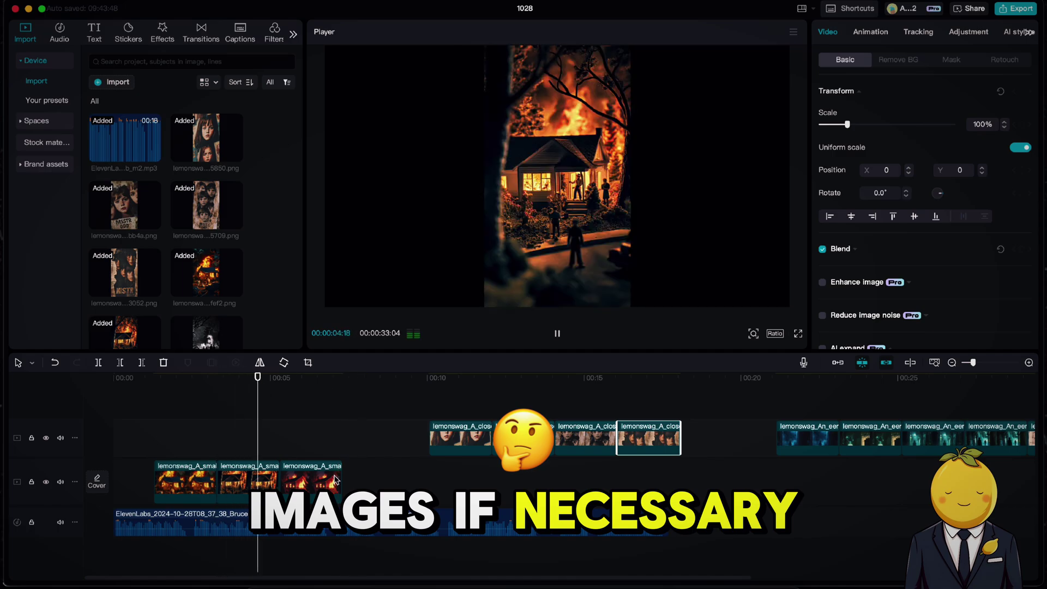
pyautogui.click(289, 478)
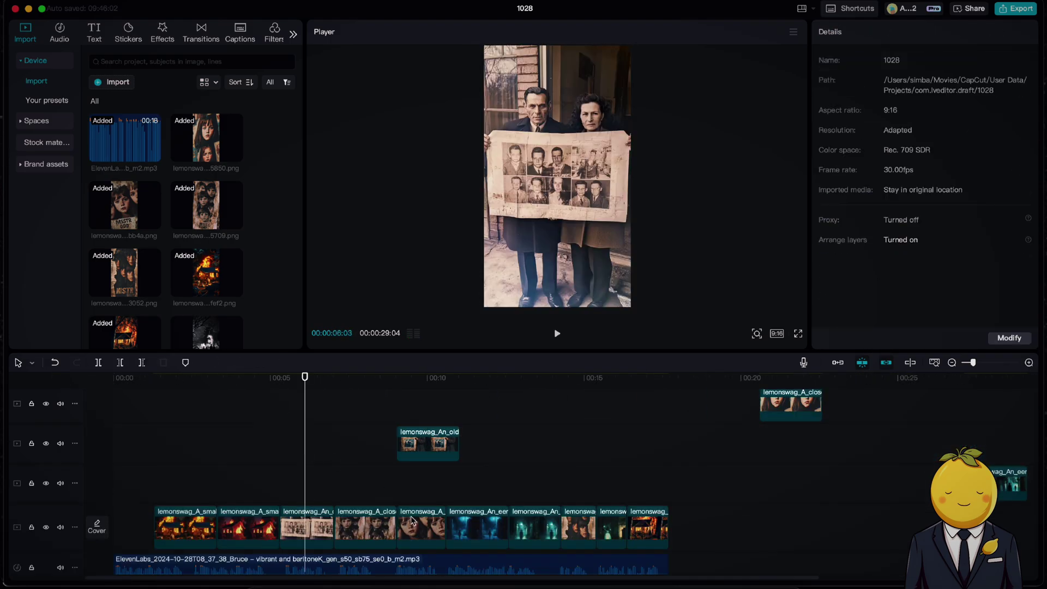
pyautogui.click(438, 499)
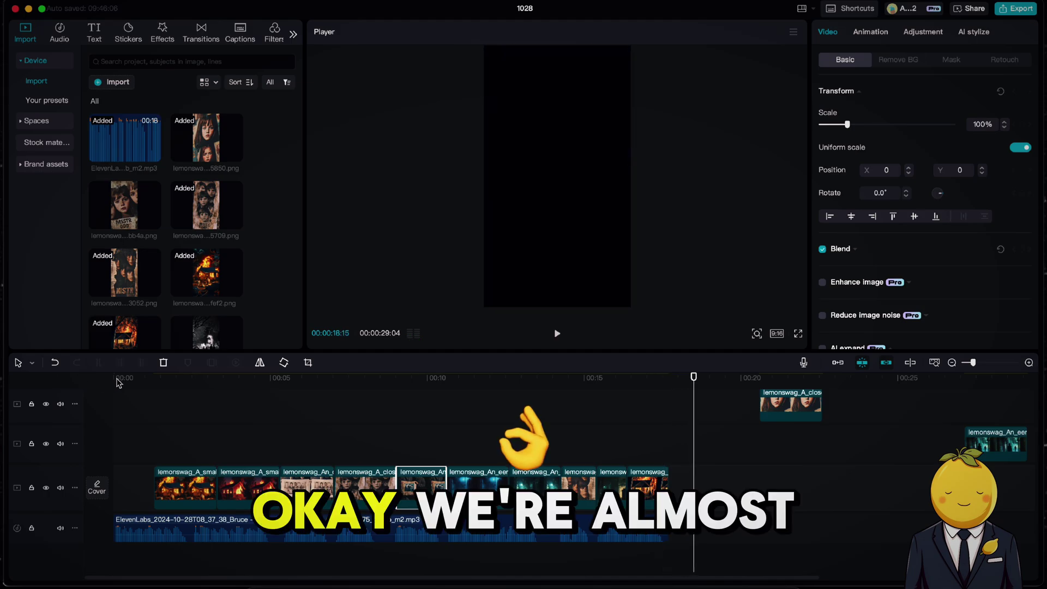
# Step: Play the timeline from the beginning to check the opening against the narration
pyautogui.click(117, 382)
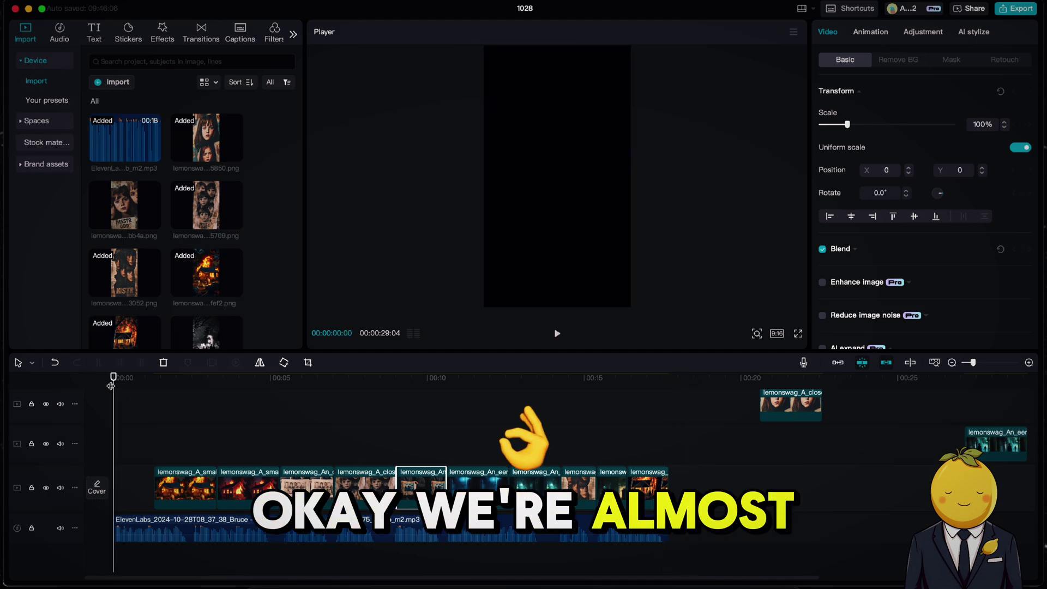
pyautogui.press('space')
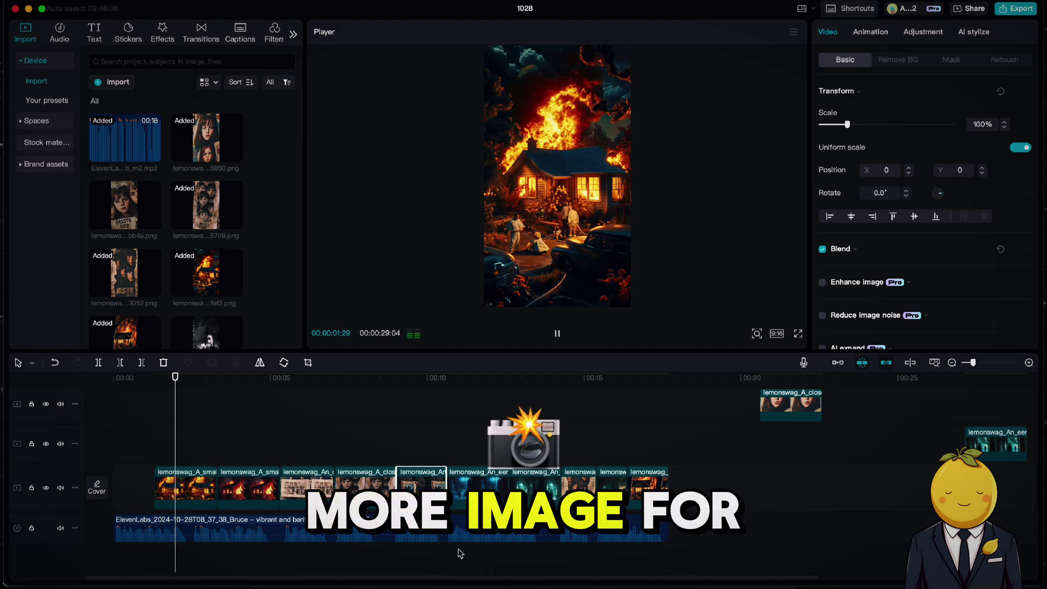
pyautogui.press('space')
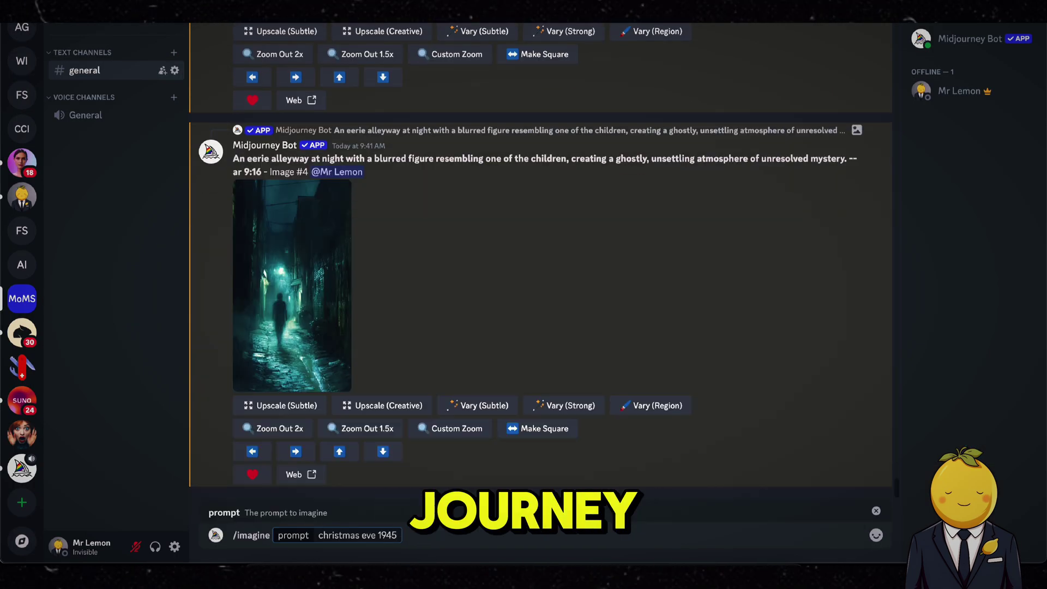
# Step: In Discord, generate "christmas eve 1945, colored, realistic --ar 9:16" with Midjourney and save the upscaled third image at full size
pyautogui.press('Return')
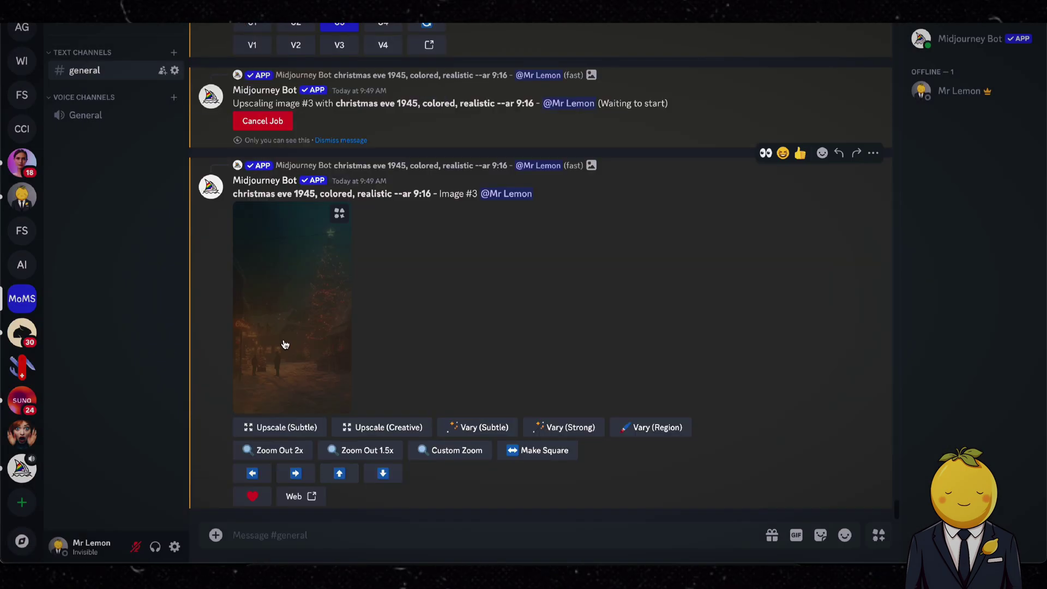
pyautogui.click(285, 346)
pyautogui.click(464, 462)
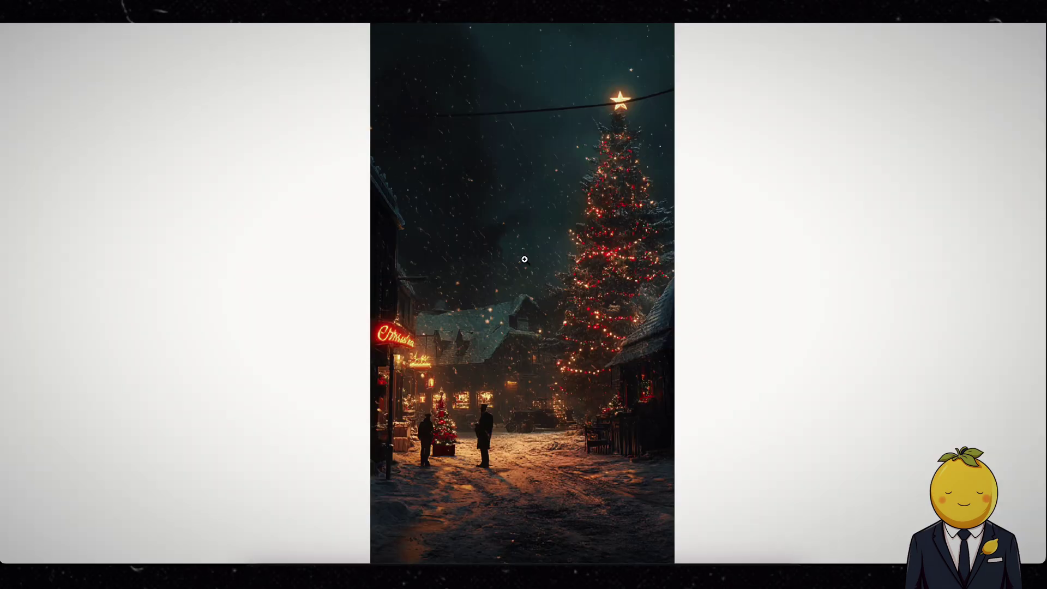
pyautogui.rightClick(549, 229)
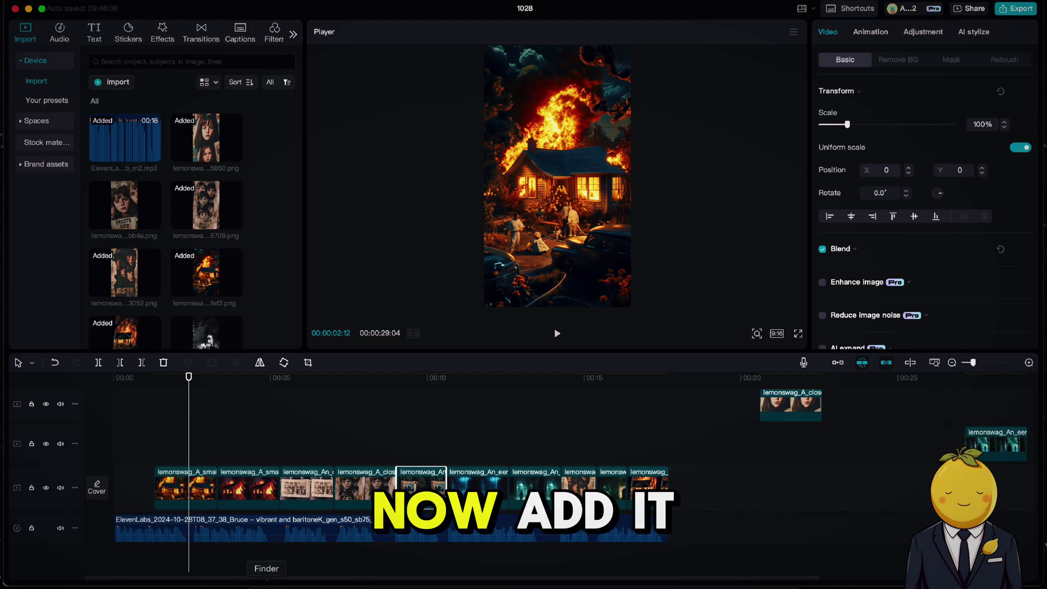
# Step: Back in CapCut, add the Christmas eve image from the Downloads folder to the start of the timeline
pyautogui.click(266, 580)
pyautogui.click(384, 327)
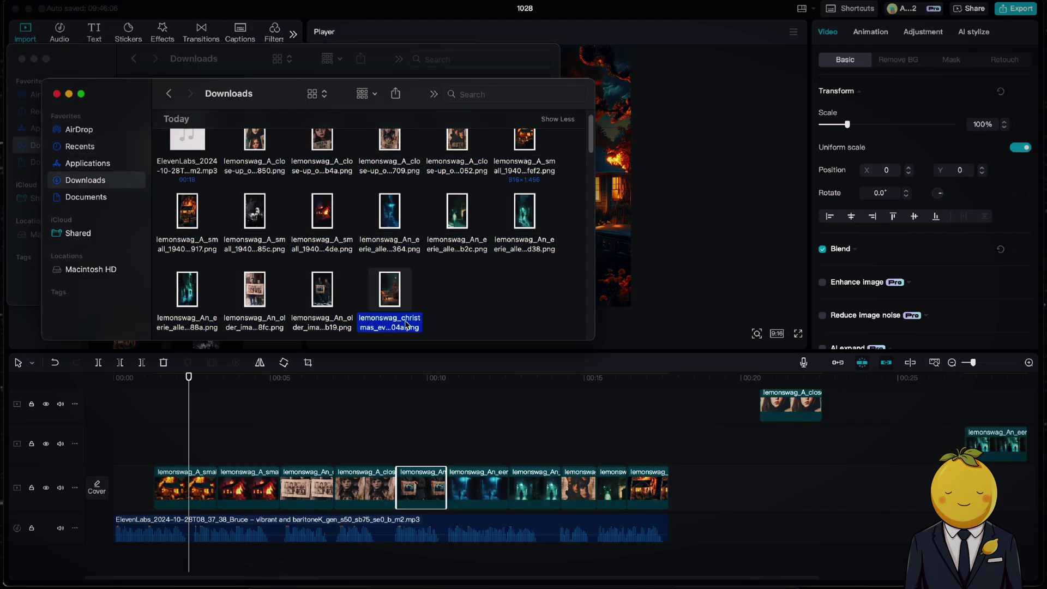
pyautogui.moveTo(405, 325); pyautogui.dragTo(177, 446)
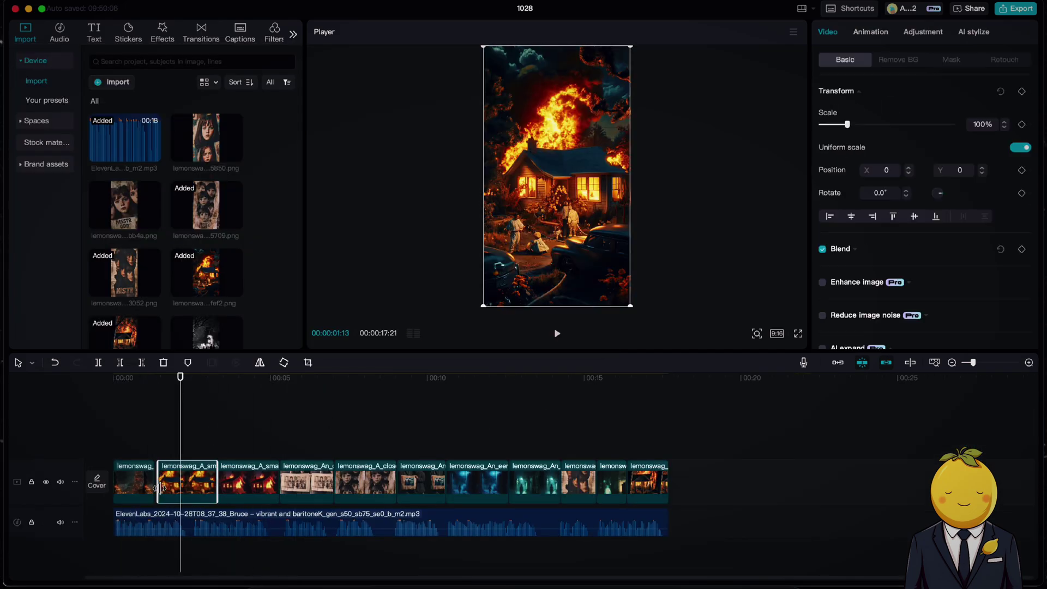
# Step: Adjust the cuts between the Christmas clip and the two burning-home clips after it so they match the narration
pyautogui.click(170, 388)
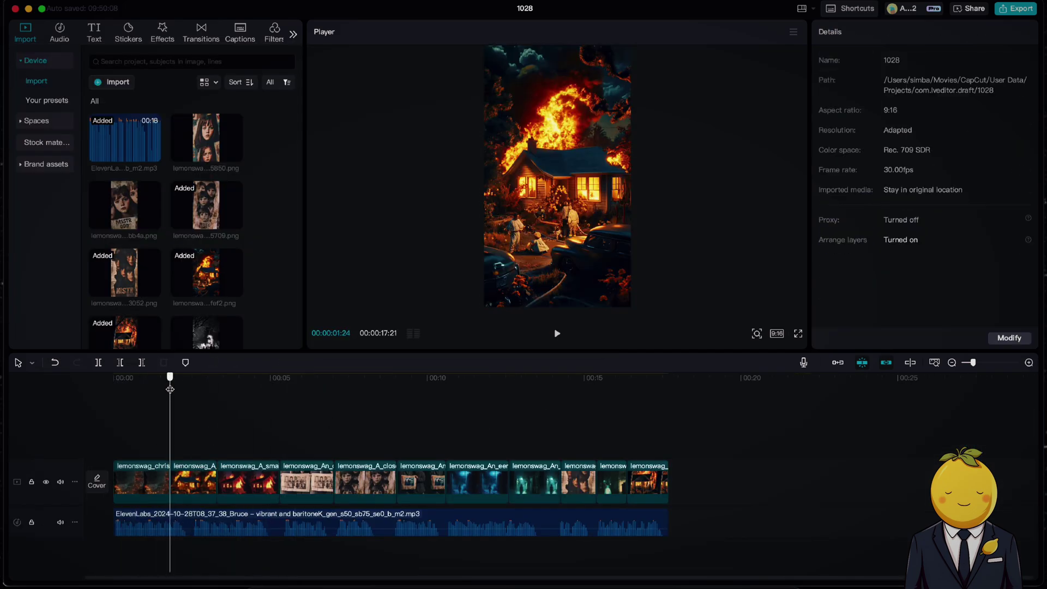
pyautogui.press('space')
pyautogui.moveTo(170, 481); pyautogui.dragTo(225, 481)
pyautogui.press('space')
pyautogui.moveTo(289, 481); pyautogui.dragTo(281, 481)
pyautogui.press('space')
pyautogui.click(131, 378)
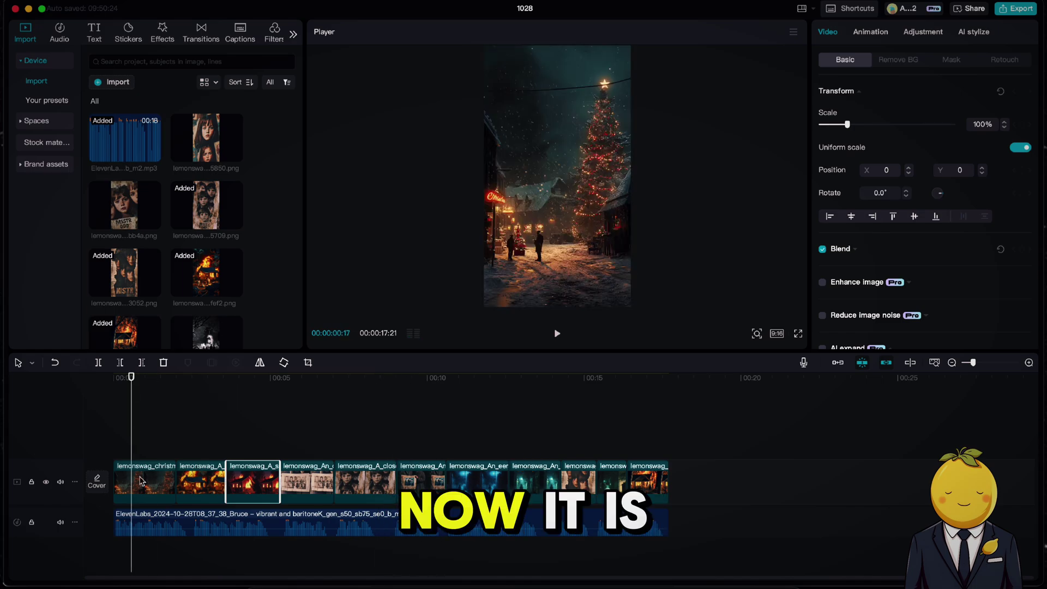
# Step: Enable the AI stylize Style option on the Christmas clip and apply the 3D Zoom Pro effect
pyautogui.click(141, 480)
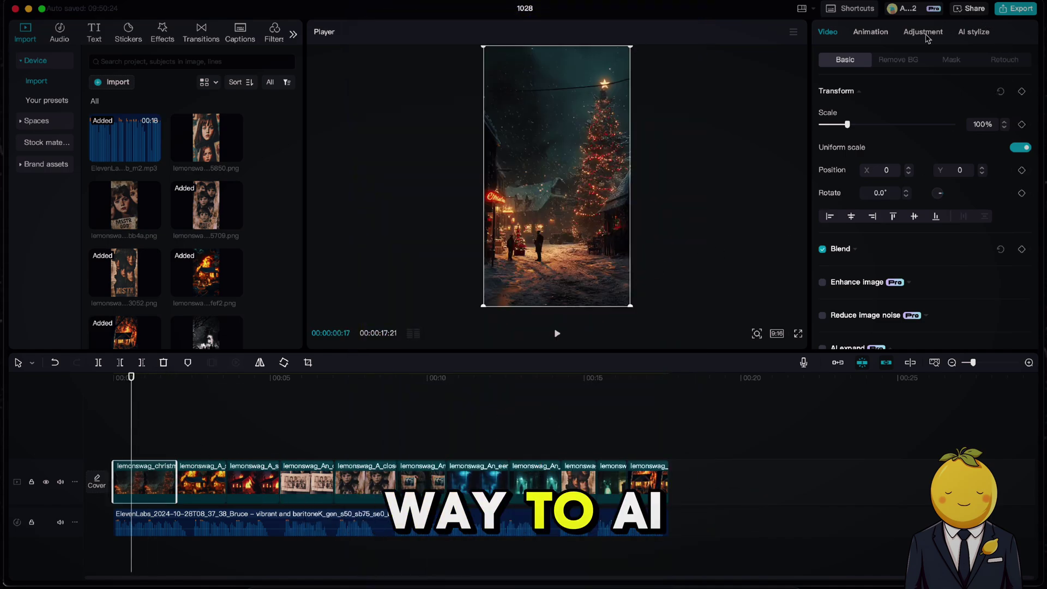
pyautogui.click(973, 33)
pyautogui.scroll(-3, 852, 253)
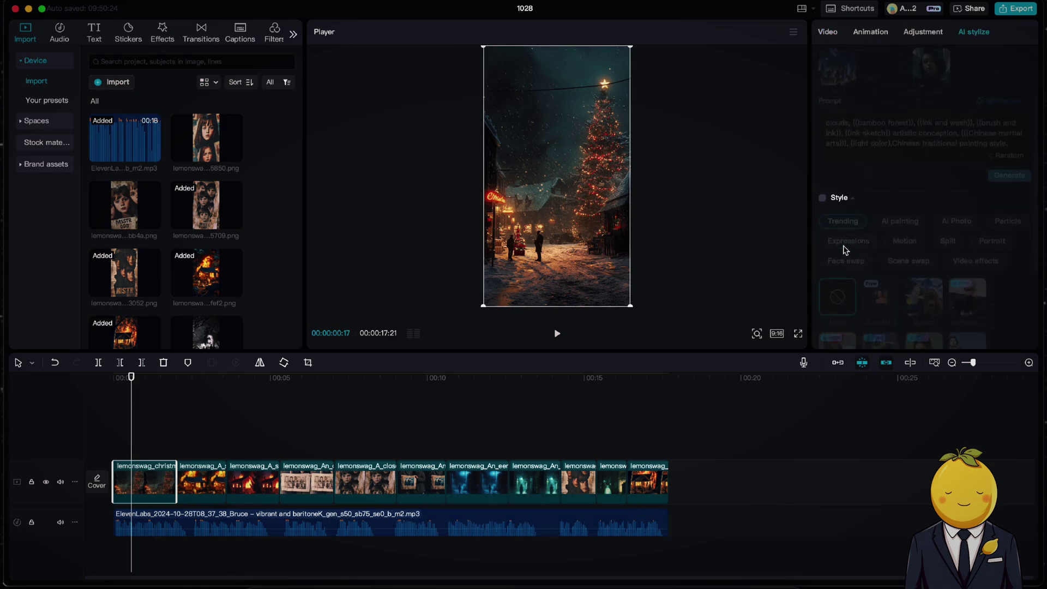
pyautogui.click(822, 197)
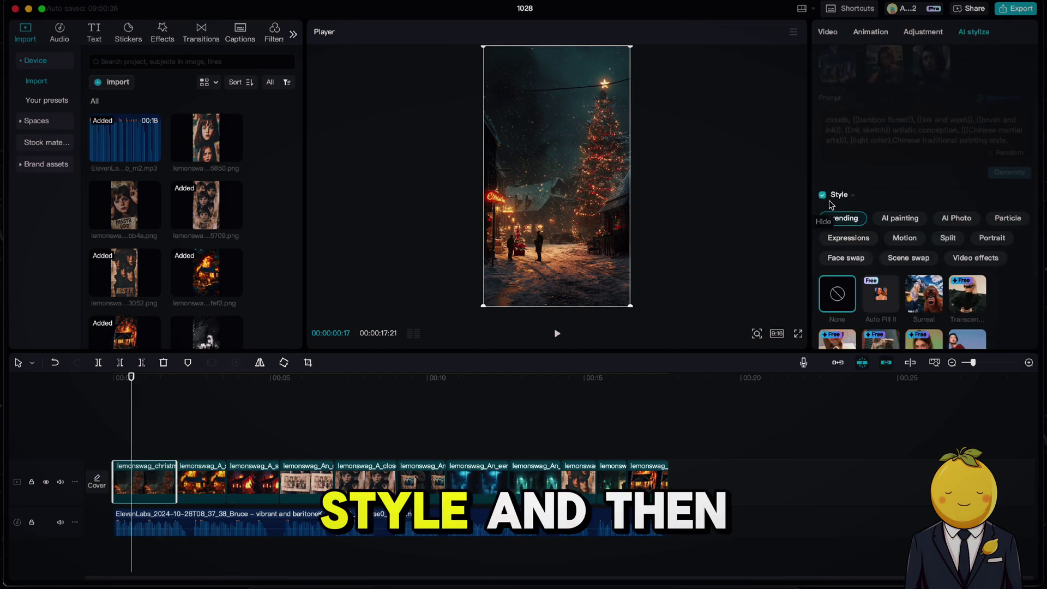
pyautogui.scroll(-3, 886, 264)
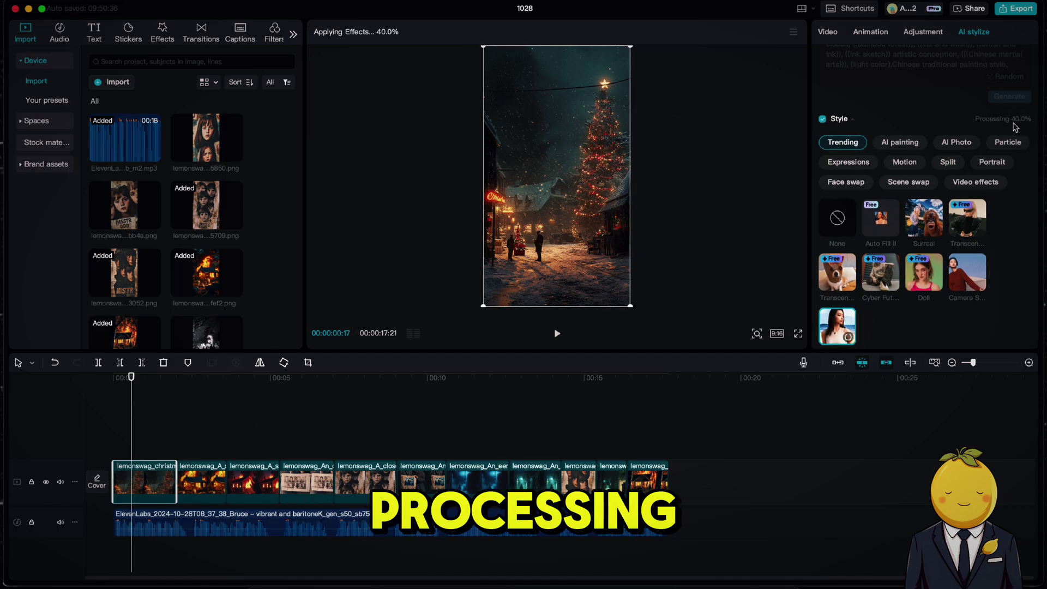
# Step: Play the Christmas clip from its start several times to review the zoom effect
pyautogui.click(113, 408)
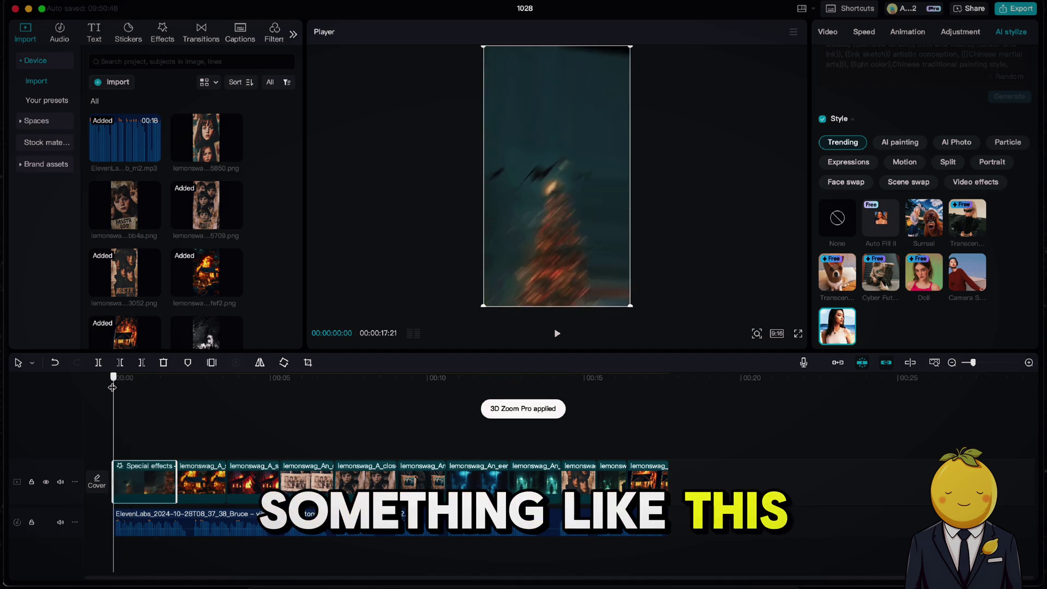
pyautogui.press('space')
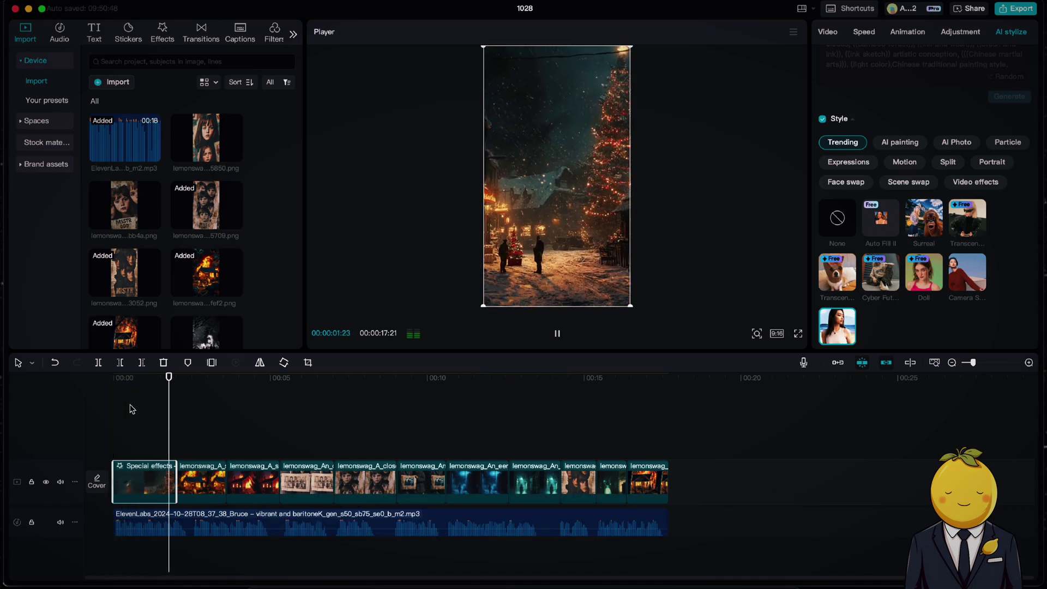
pyautogui.click(120, 401)
pyautogui.press('space')
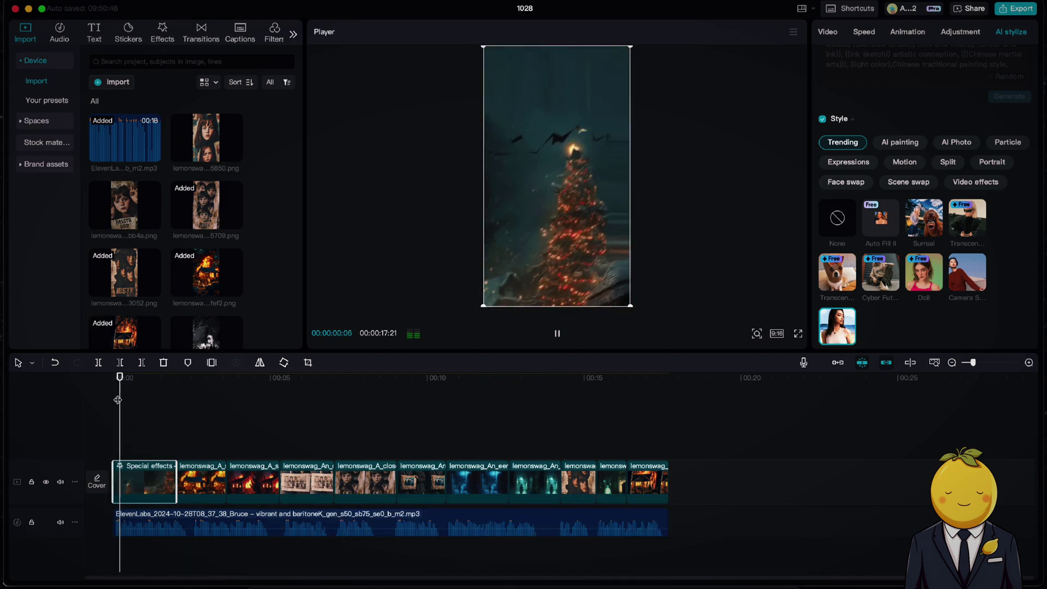
pyautogui.click(120, 400)
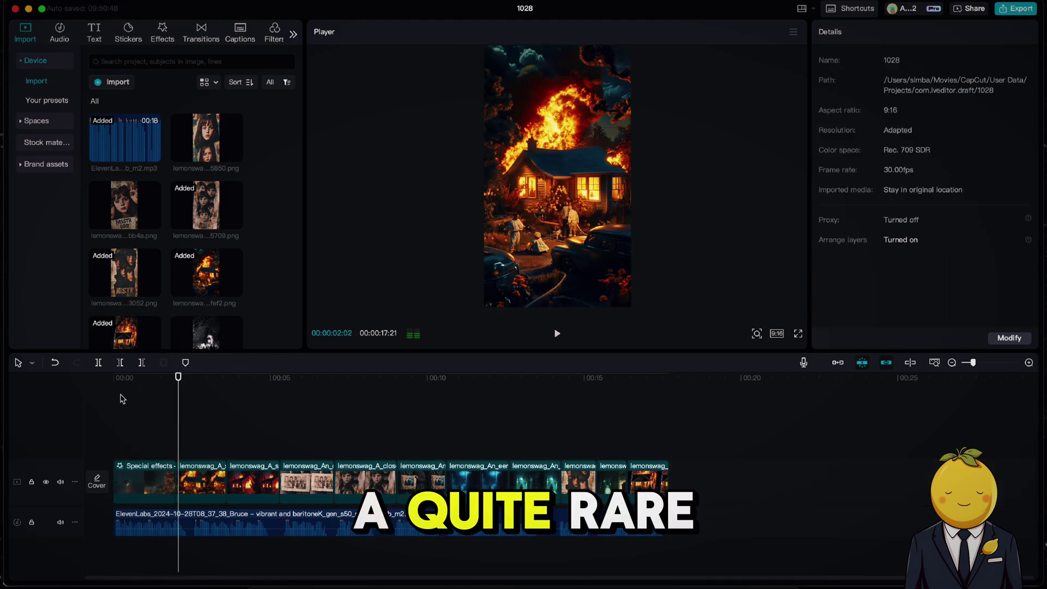
pyautogui.click(122, 399)
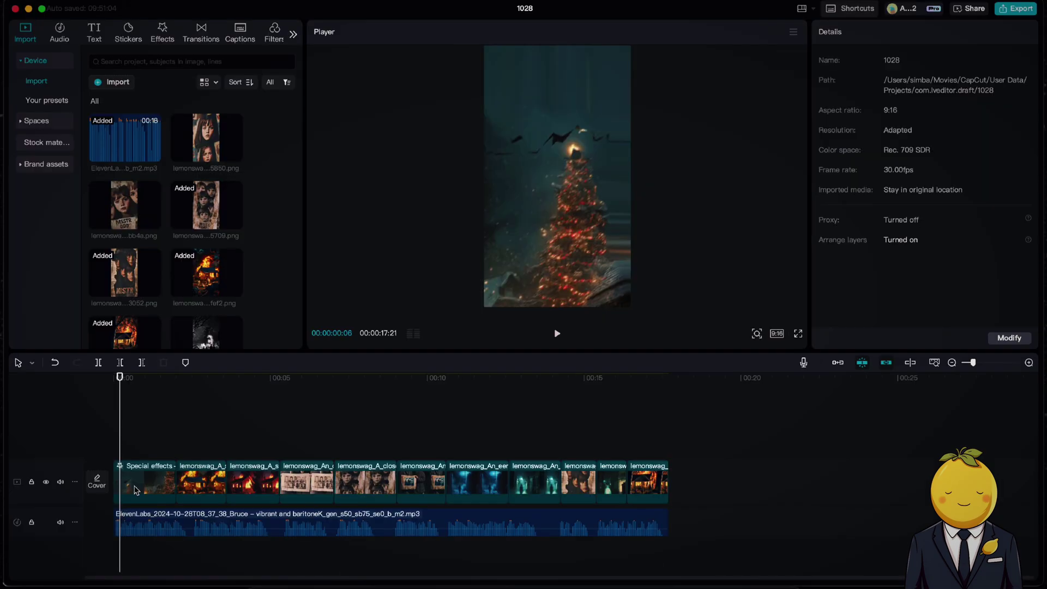
# Step: Change the Christmas clip's AI style to the 3D Zoom effect from the Motion category and play it back
pyautogui.click(136, 489)
pyautogui.click(144, 389)
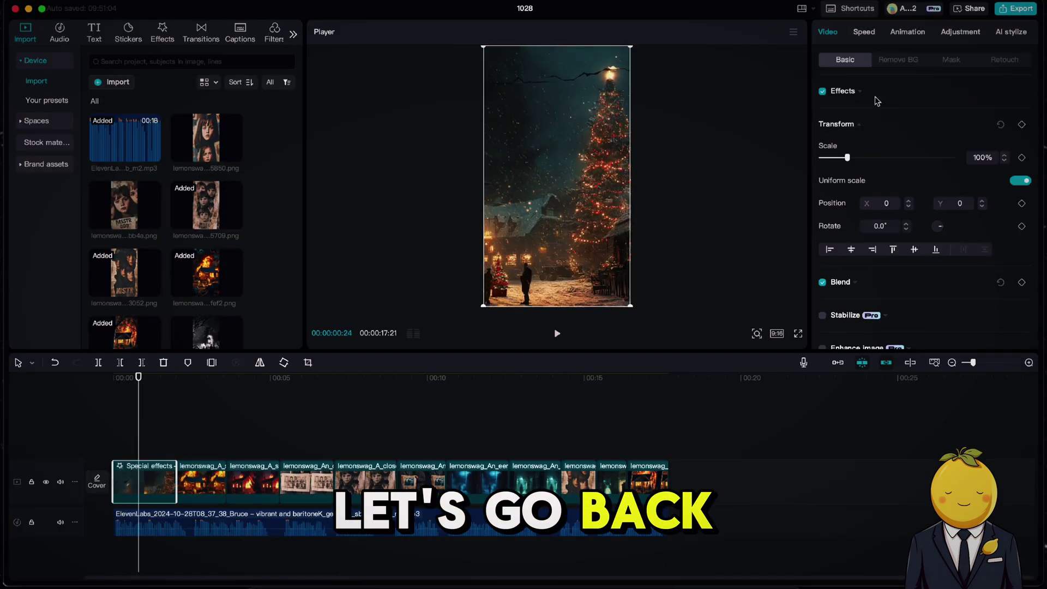
pyautogui.click(1006, 32)
pyautogui.scroll(-4, 906, 300)
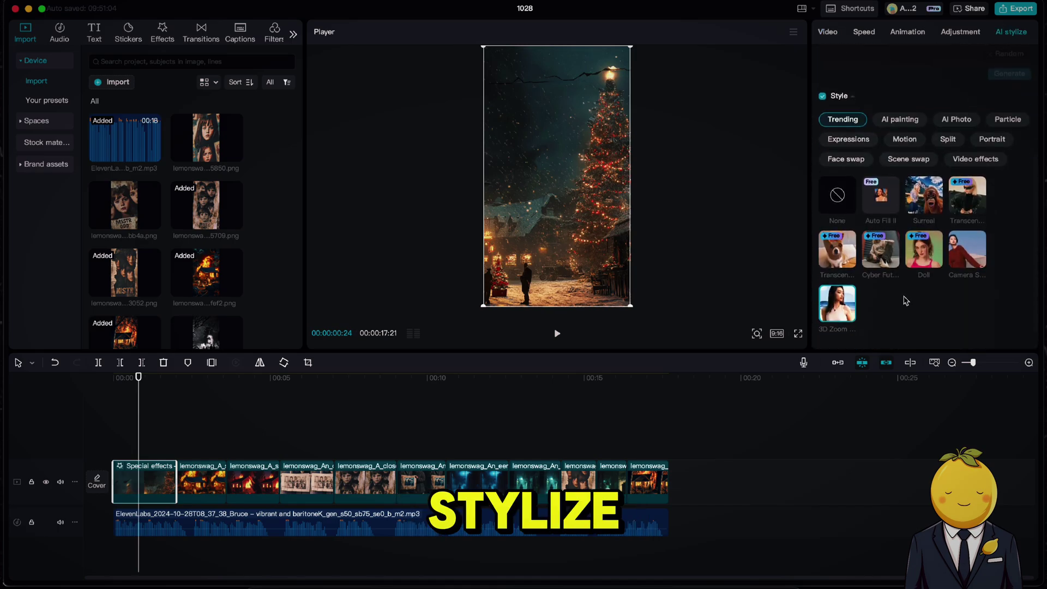
pyautogui.click(905, 139)
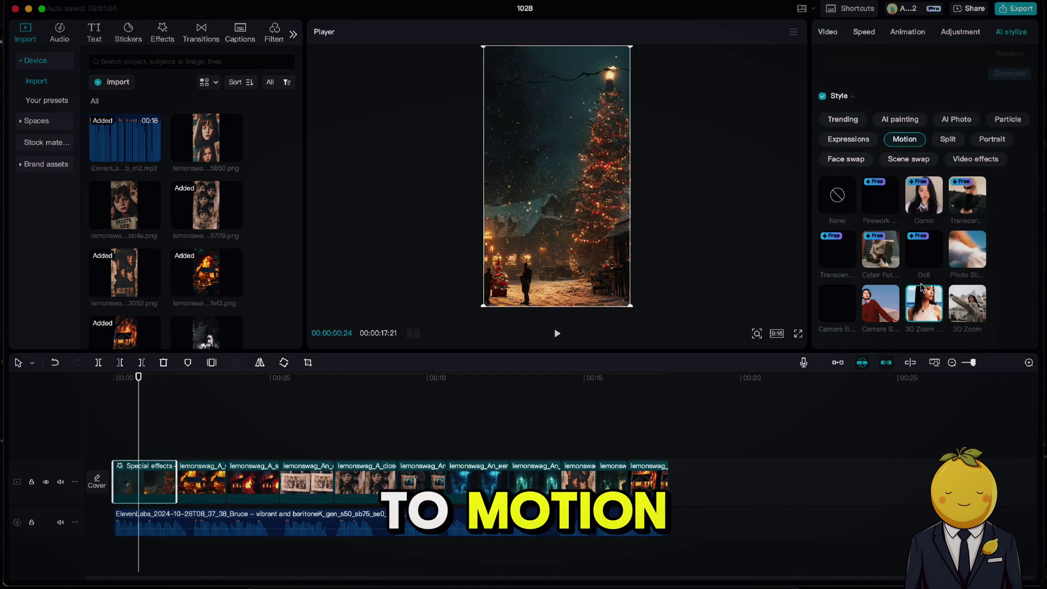
pyautogui.click(970, 314)
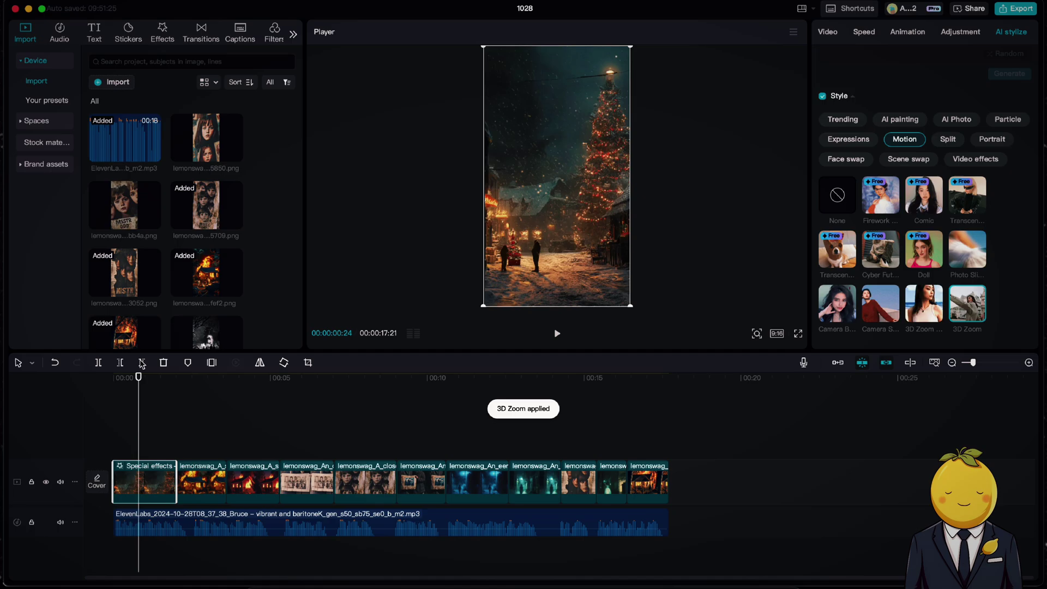
pyautogui.click(118, 377)
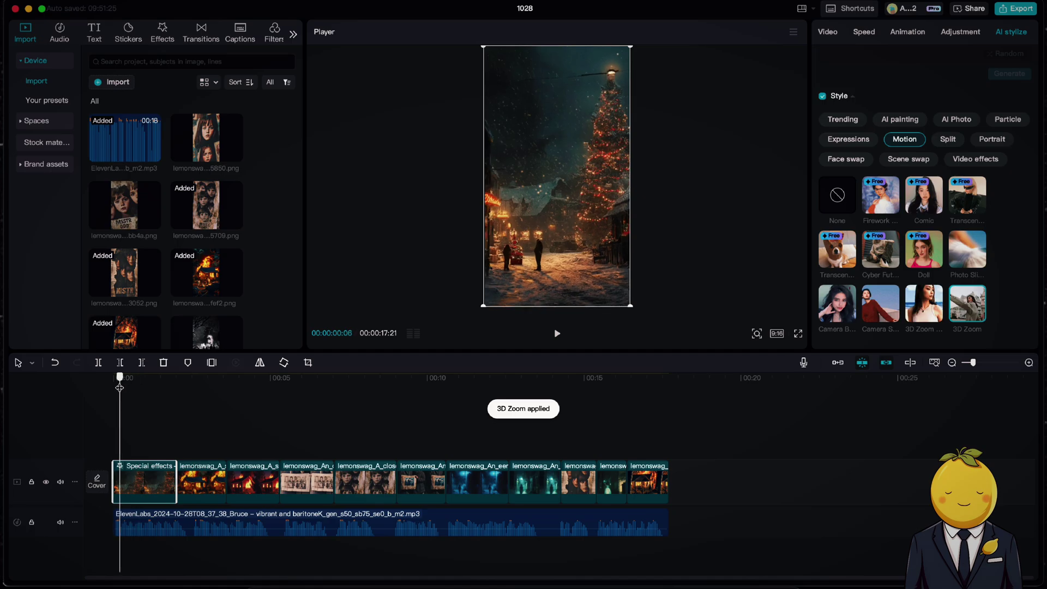
pyautogui.press('space')
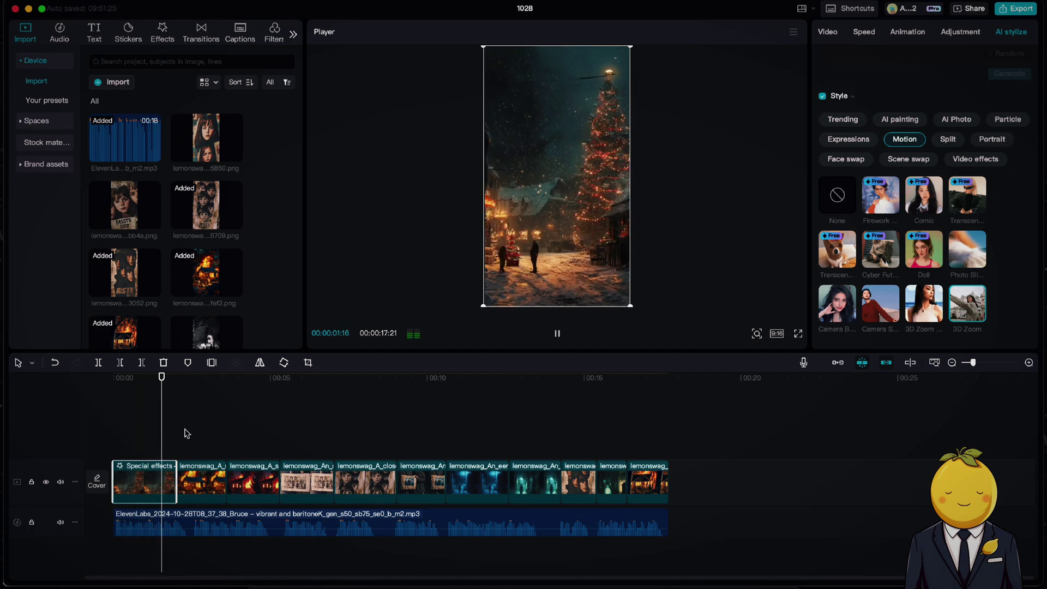
# Step: Apply the trending 3D Zoom Pro style to the first burning-home clip after the Christmas clip
pyautogui.click(202, 487)
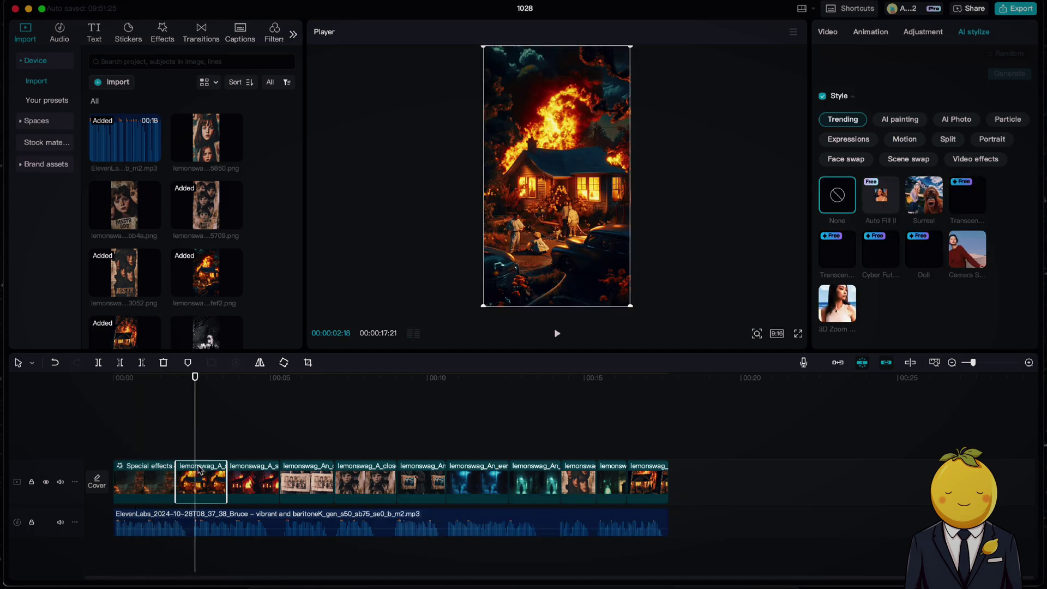
pyautogui.click(833, 311)
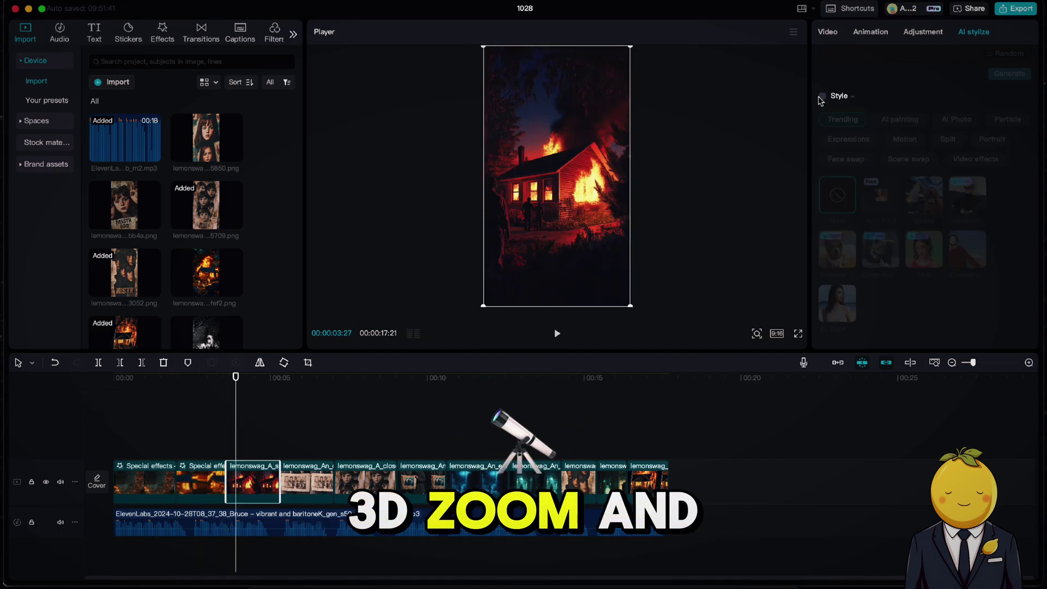
# Step: Apply the Motion 3D Zoom style to the second burning-home clip and 3D Zoom Pro to the old-photos clip, then preview the result
pyautogui.click(904, 139)
pyautogui.click(966, 304)
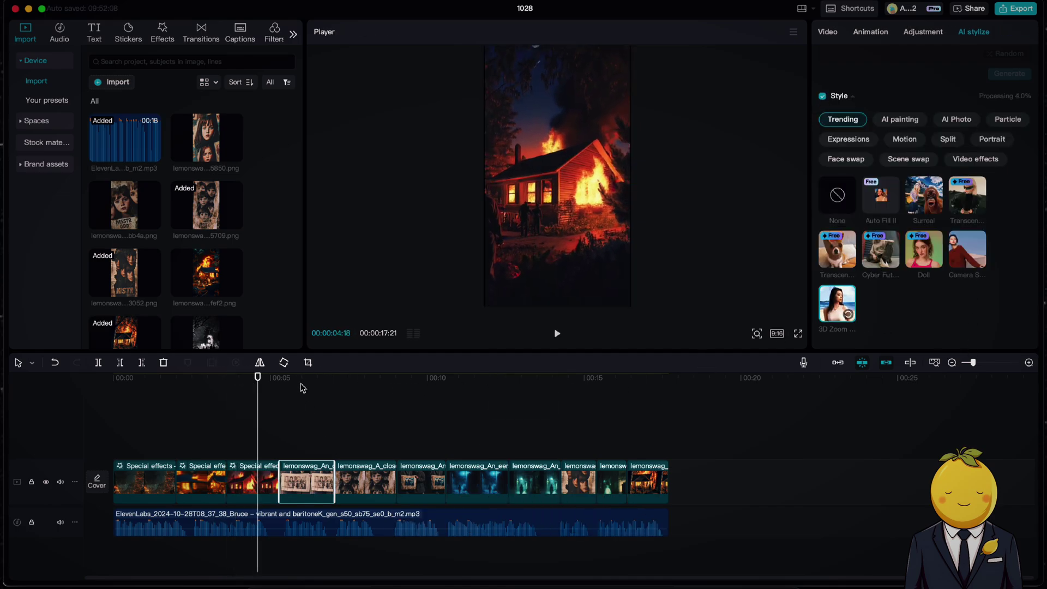
pyautogui.moveTo(303, 387)
pyautogui.mouseDown()
pyautogui.moveTo(347, 401)
pyautogui.moveTo(283, 384)
pyautogui.moveTo(257, 390)
pyautogui.moveTo(317, 393)
pyautogui.moveTo(278, 396)
pyautogui.moveTo(304, 452)
pyautogui.mouseUp()
pyautogui.press('space')
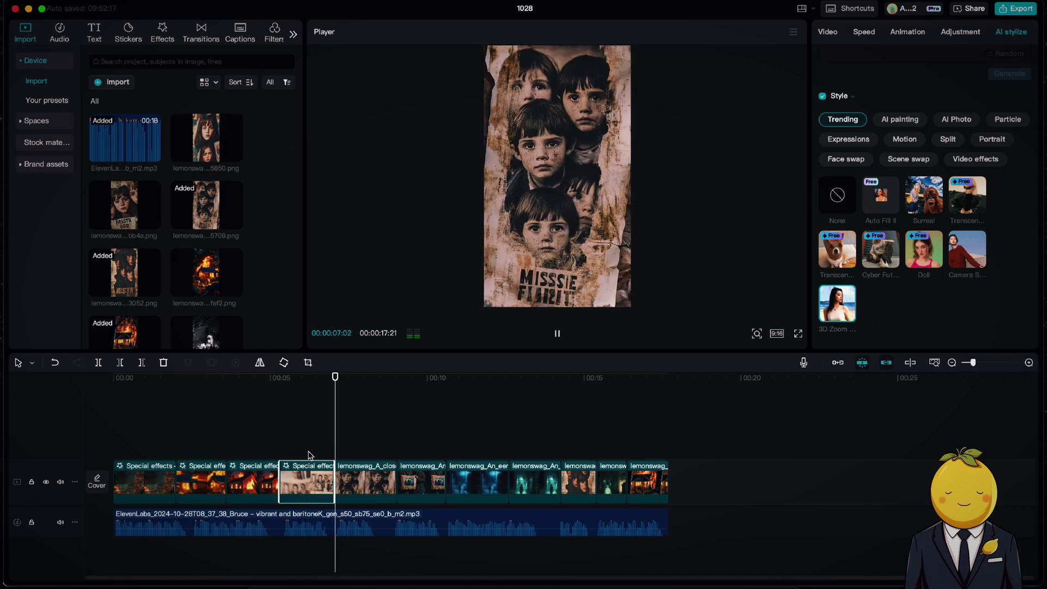
# Step: Try the trending camera-movement style on the close-up clip of the missing-children poster and preview it
pyautogui.moveTo(275, 384); pyautogui.dragTo(347, 385)
pyautogui.click(822, 96)
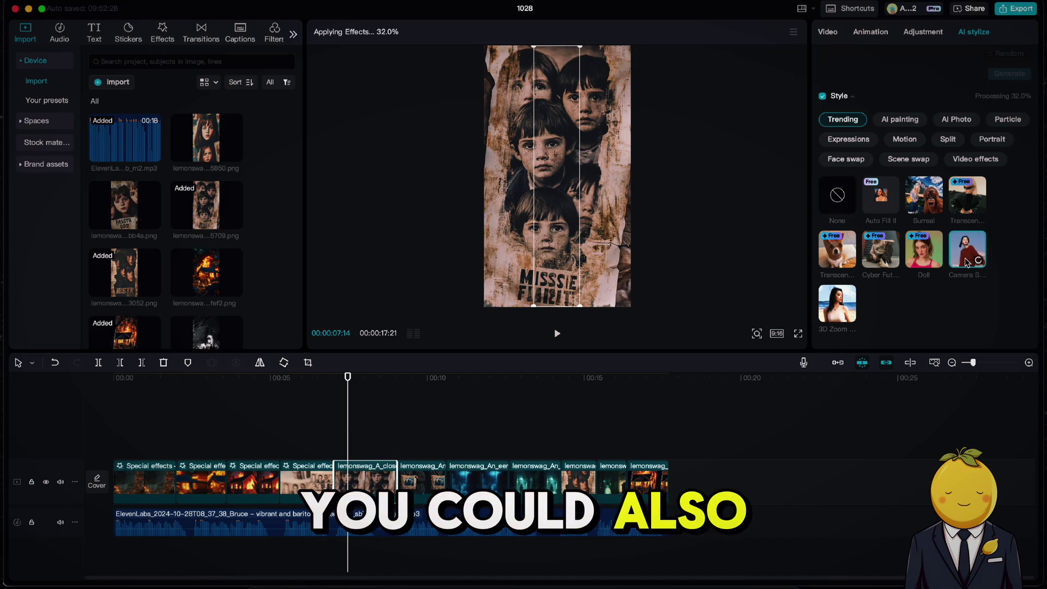
pyautogui.press('space')
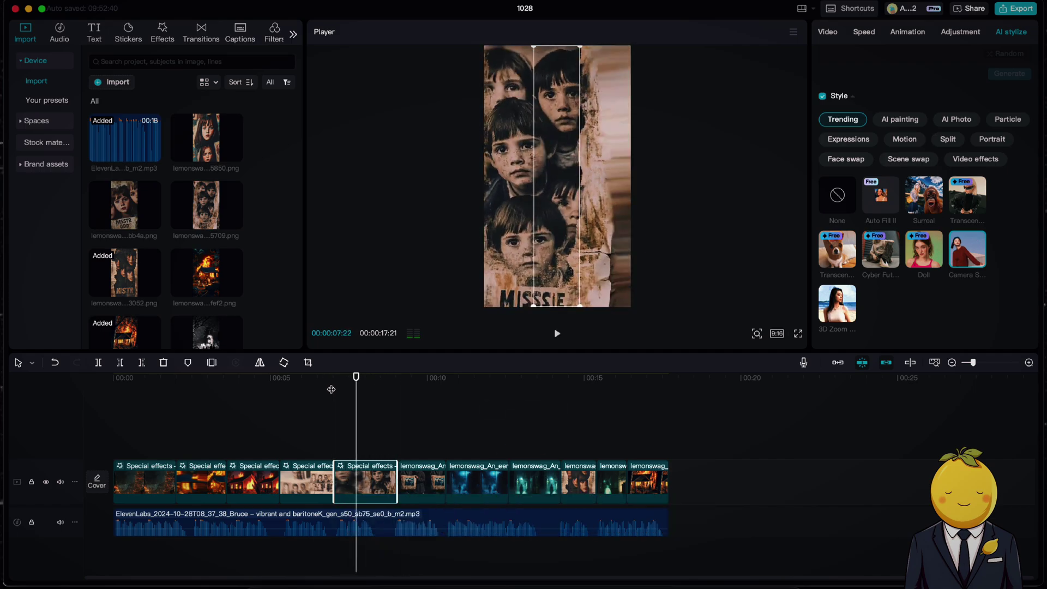
pyautogui.press('space')
# Step: Change the missing-children poster clip's AI style to 3D Zoom from the Motion category and play it back
pyautogui.click(904, 139)
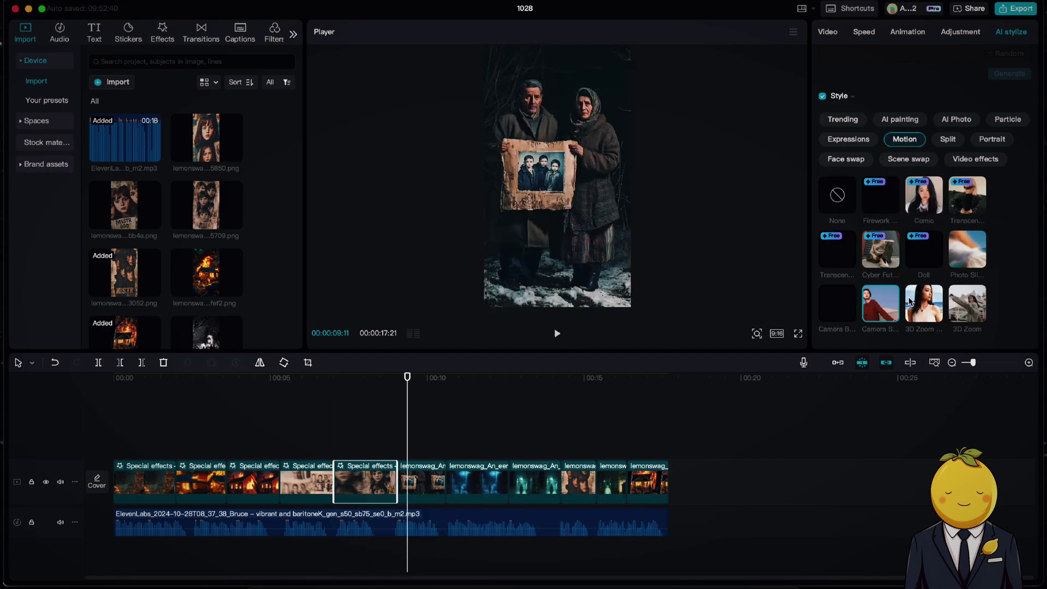
pyautogui.click(378, 483)
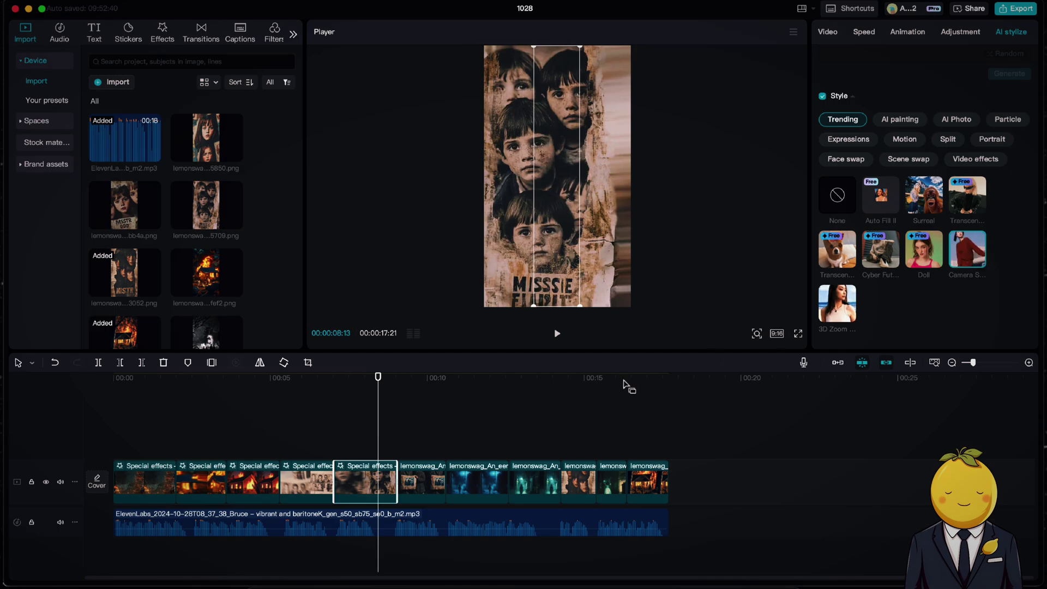
pyautogui.click(904, 139)
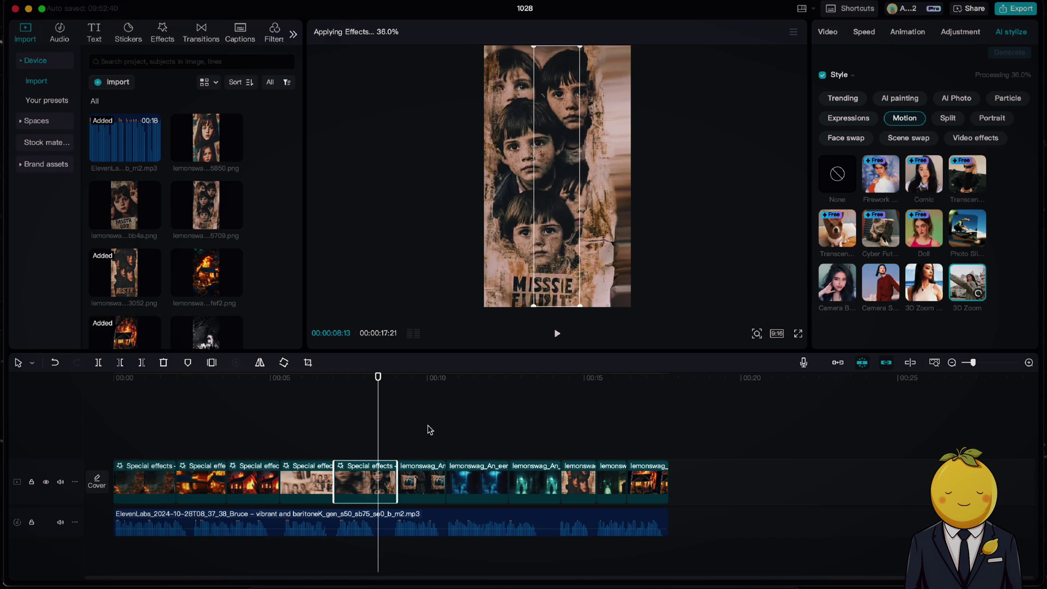
pyautogui.click(339, 397)
pyautogui.press('space')
# Step: Apply the trending 3D Zoom Pro AI style to the clip of the couple holding a photograph and play it
pyautogui.click(420, 480)
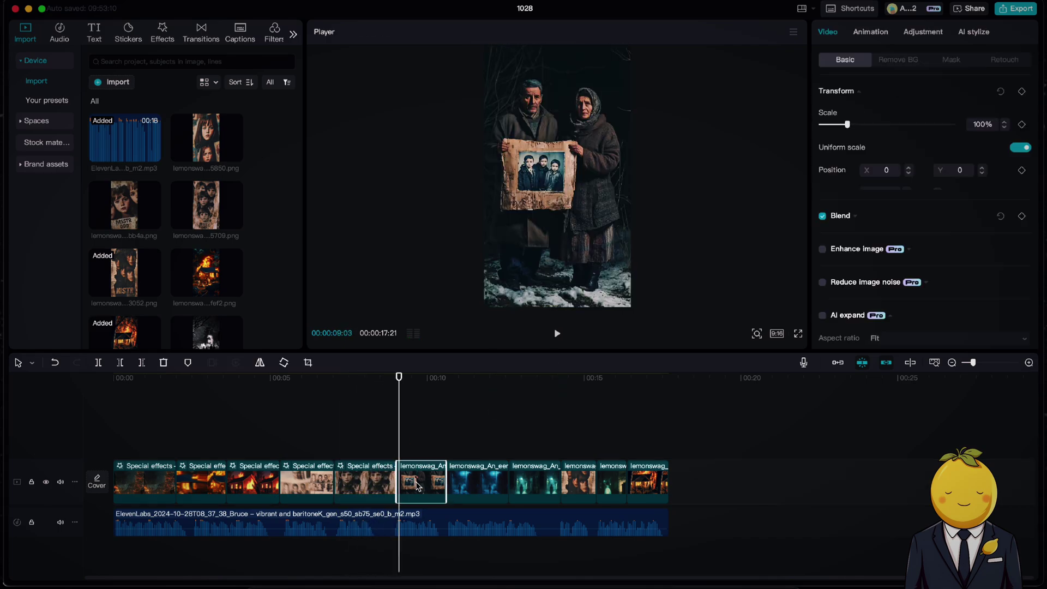
pyautogui.click(976, 34)
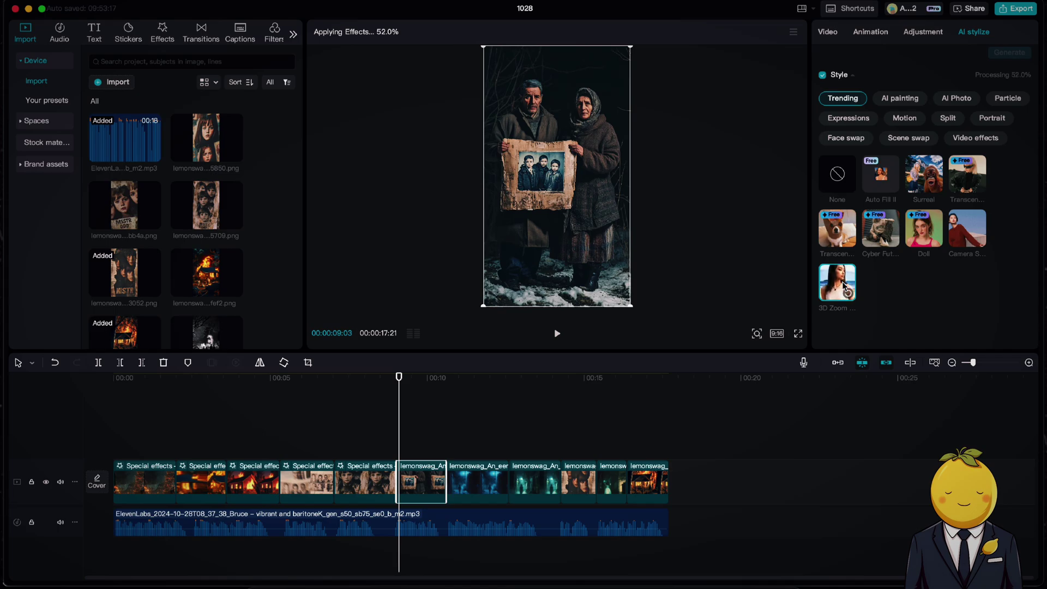
pyautogui.press('space')
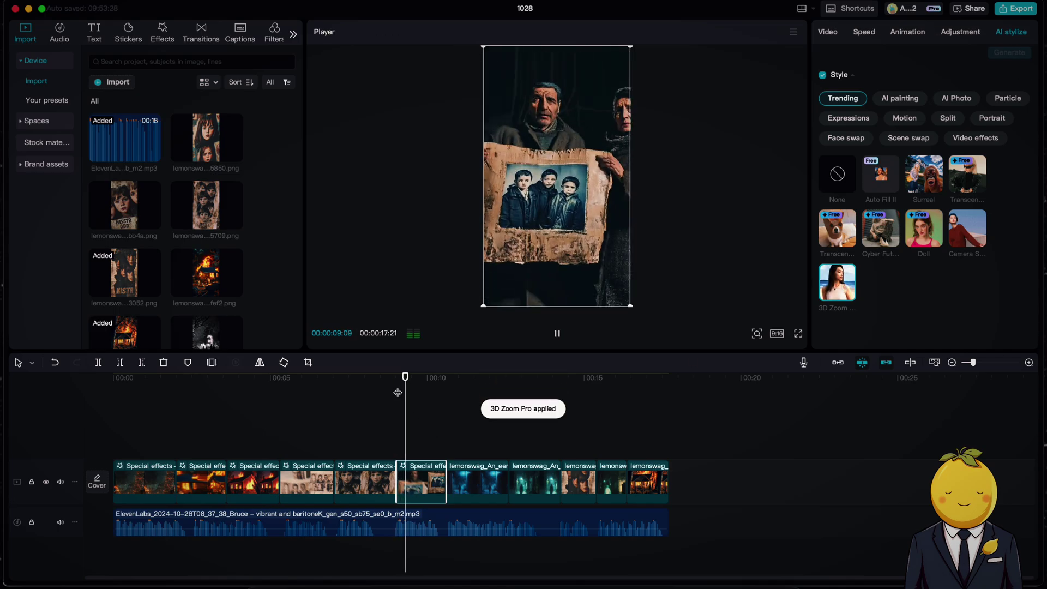
# Step: Apply the 3D Zoom style from the Motion category to the blue alley clip and preview it
pyautogui.click(459, 480)
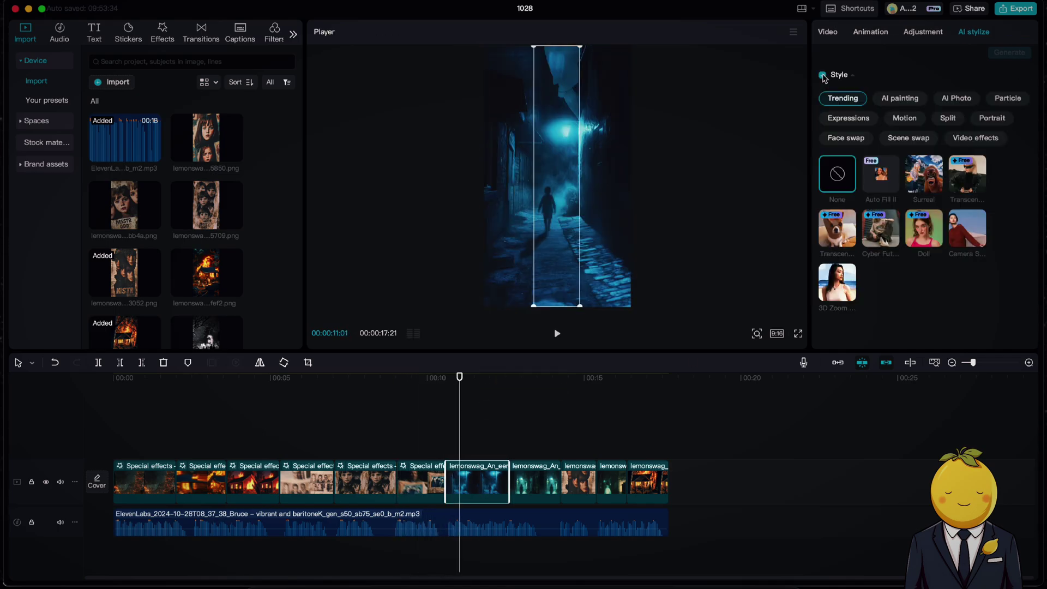
pyautogui.click(894, 119)
pyautogui.click(968, 282)
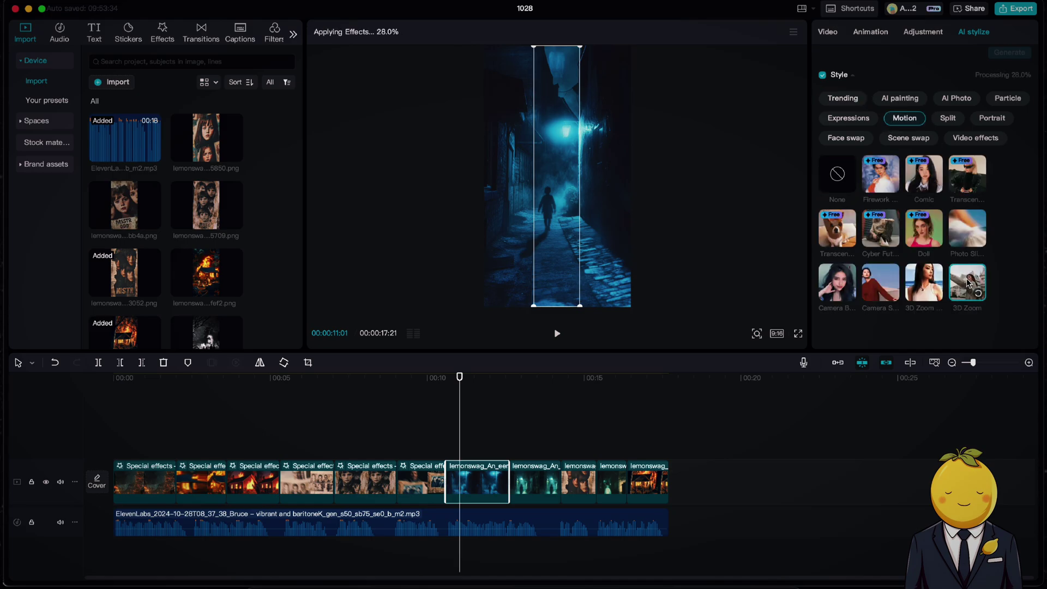
pyautogui.press('space')
# Step: Apply 3D Zoom Pro to the green alley clip and the Motion 3D Zoom style to the MISTR poster clip
pyautogui.click(539, 495)
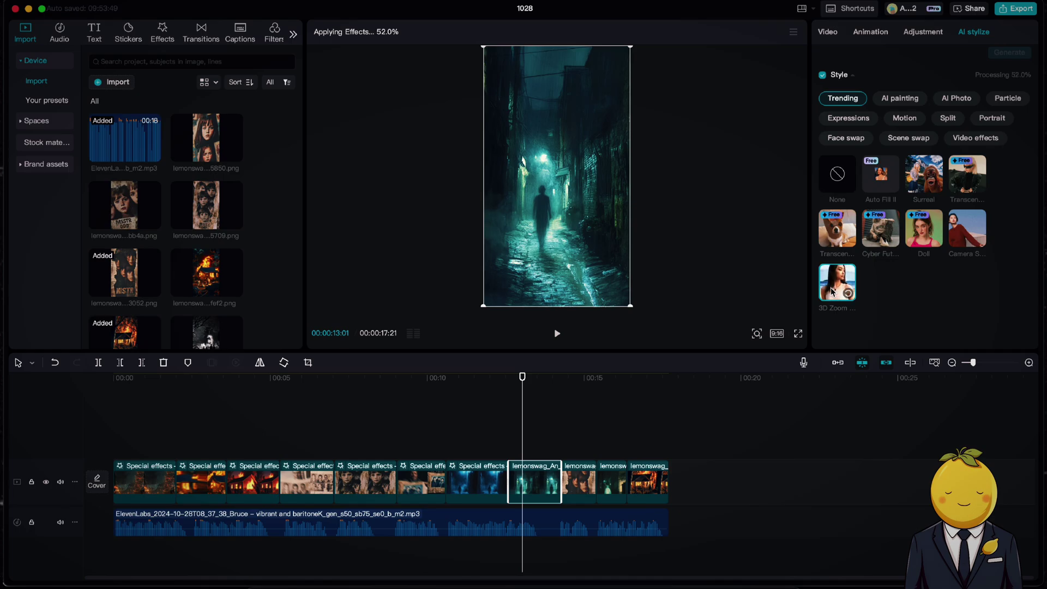
pyautogui.click(587, 487)
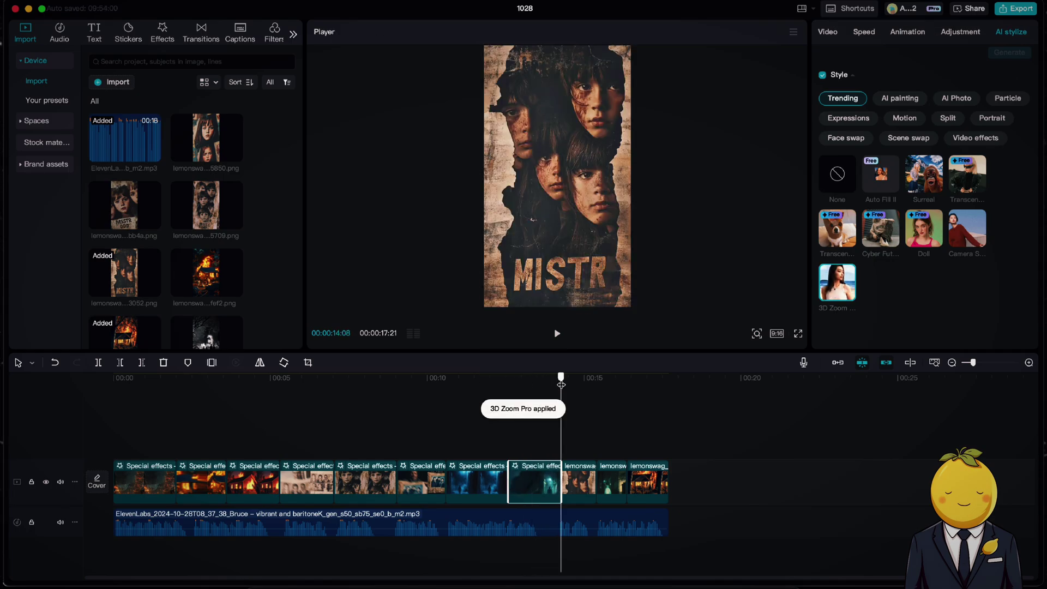
pyautogui.click(904, 118)
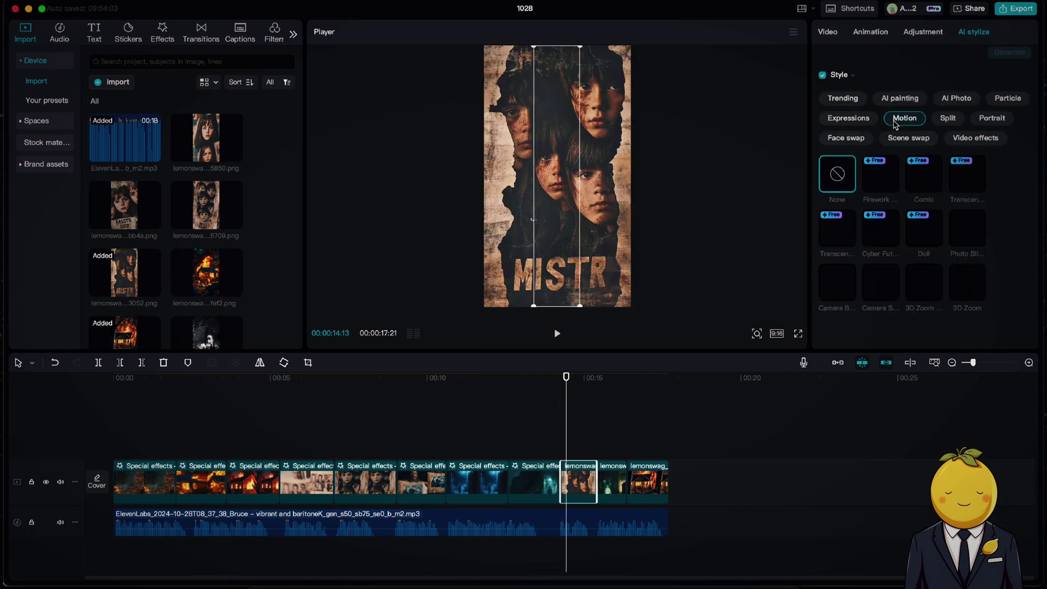
pyautogui.click(960, 287)
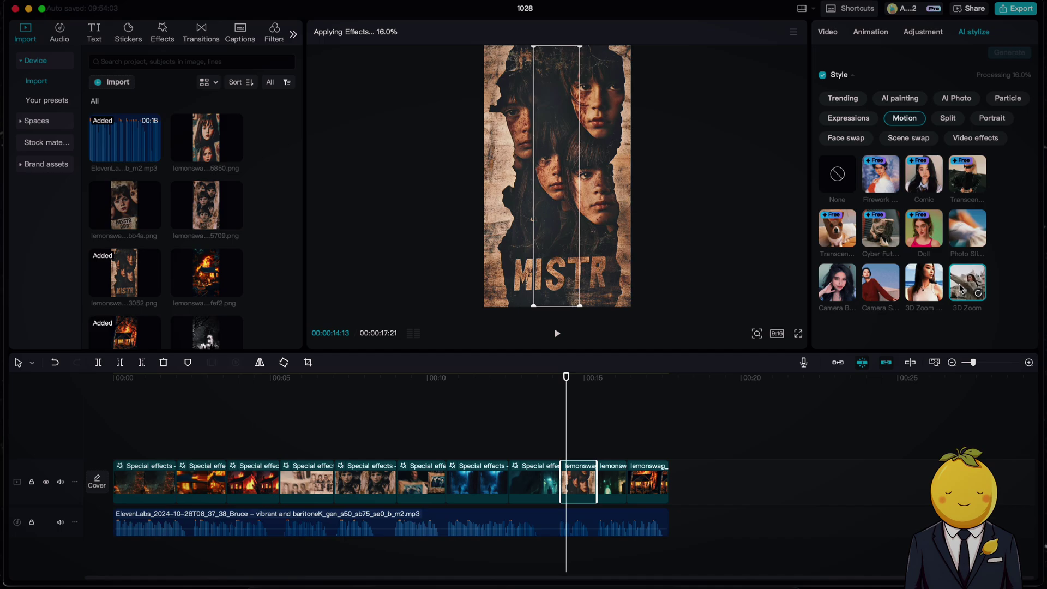
# Step: Apply 3D Zoom Pro to the glowing-ghost clip and the Motion 3D Zoom style to the final burning-house clip
pyautogui.click(609, 381)
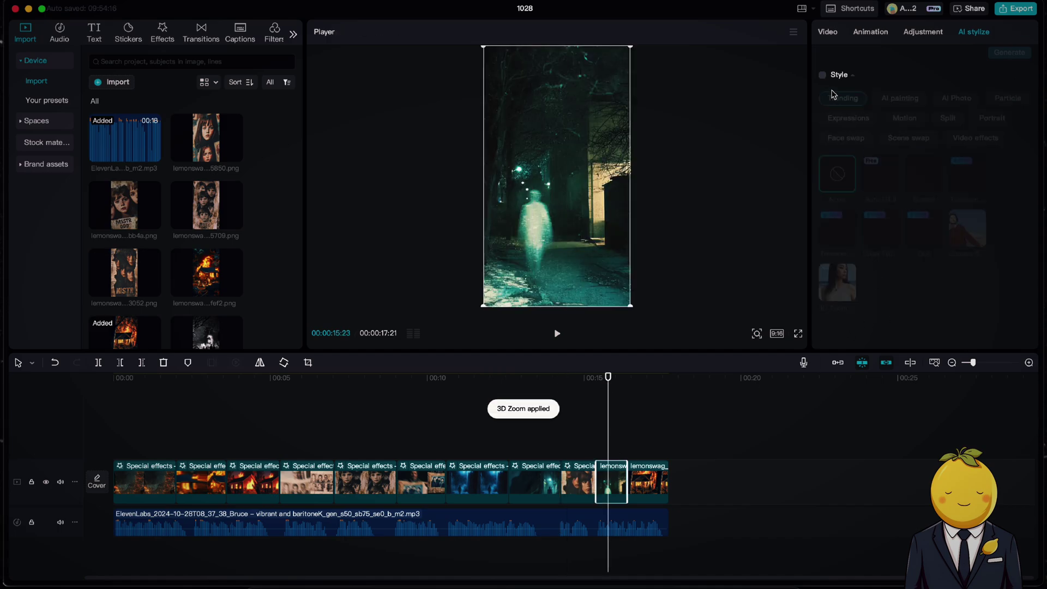
pyautogui.click(843, 276)
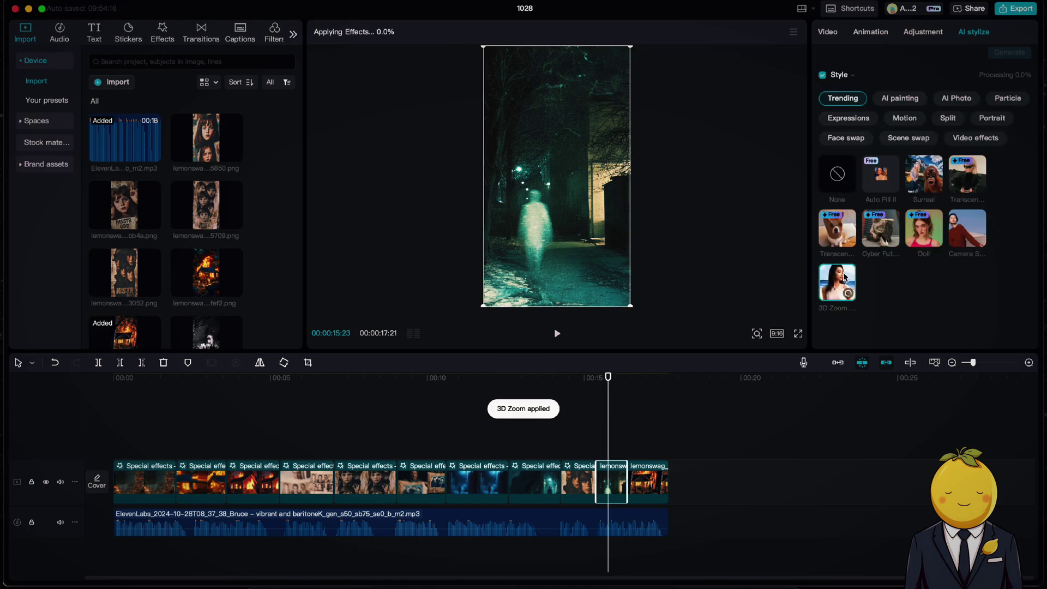
pyautogui.click(634, 380)
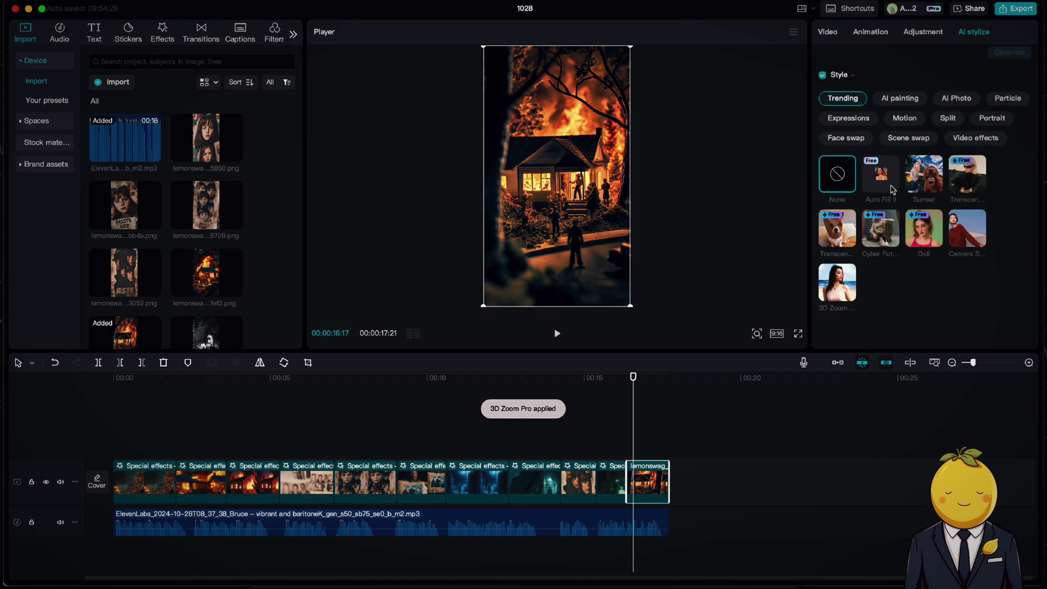
pyautogui.click(904, 118)
pyautogui.click(967, 282)
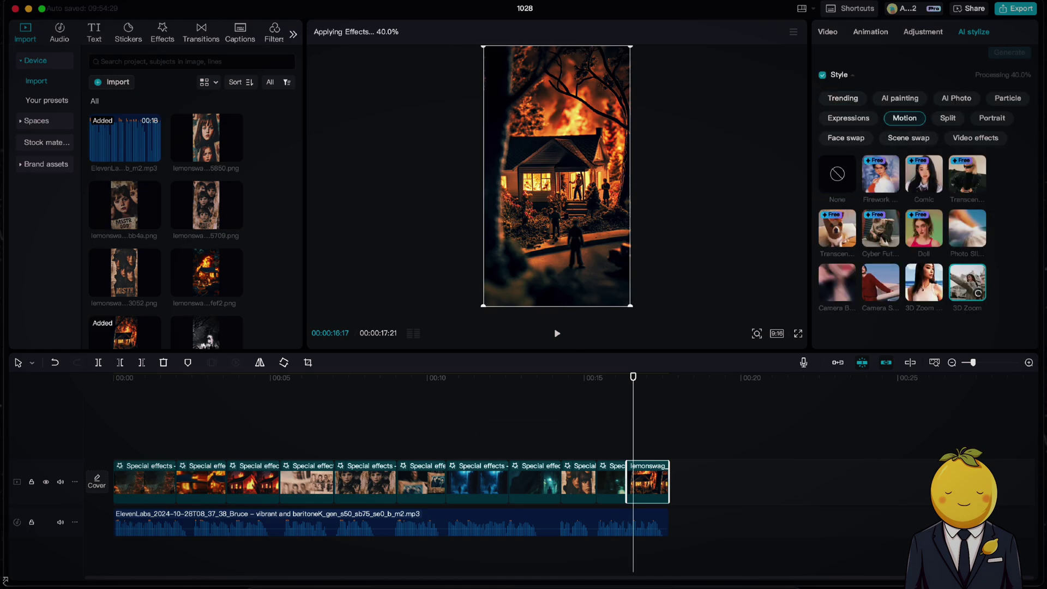
# Step: Play the edit from near its beginning to review the zoom effects
pyautogui.click(138, 380)
pyautogui.press('space')
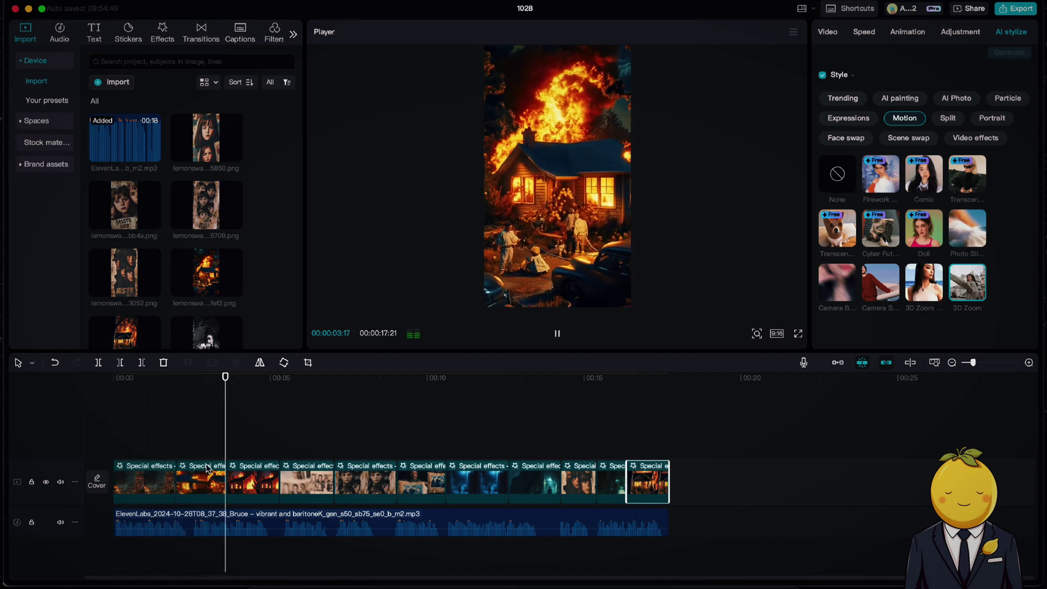
pyautogui.click(148, 500)
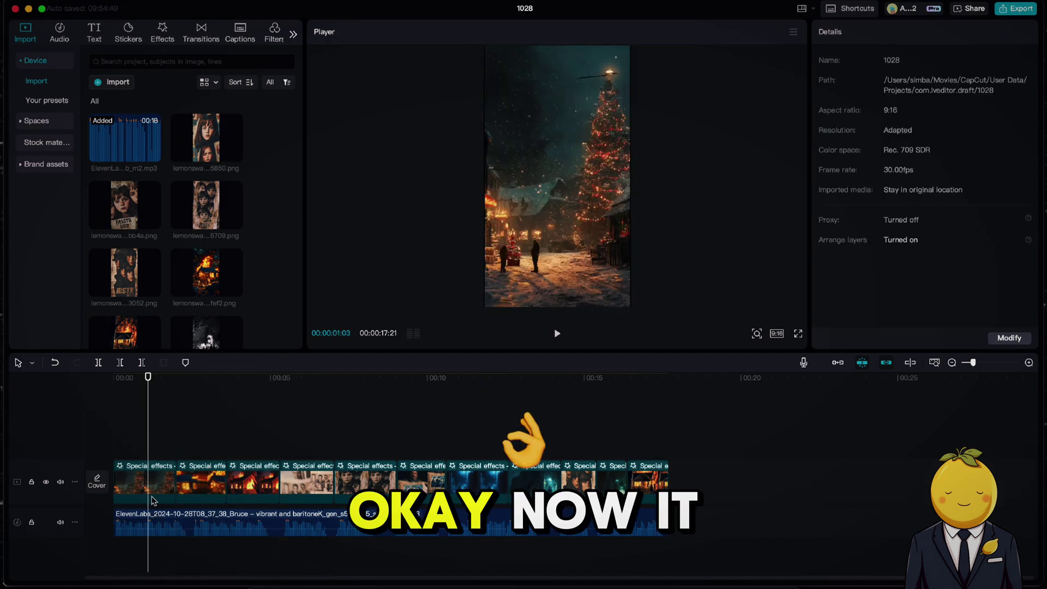
# Step: Generate automatic captions from the narration with English as the spoken language
pyautogui.click(153, 500)
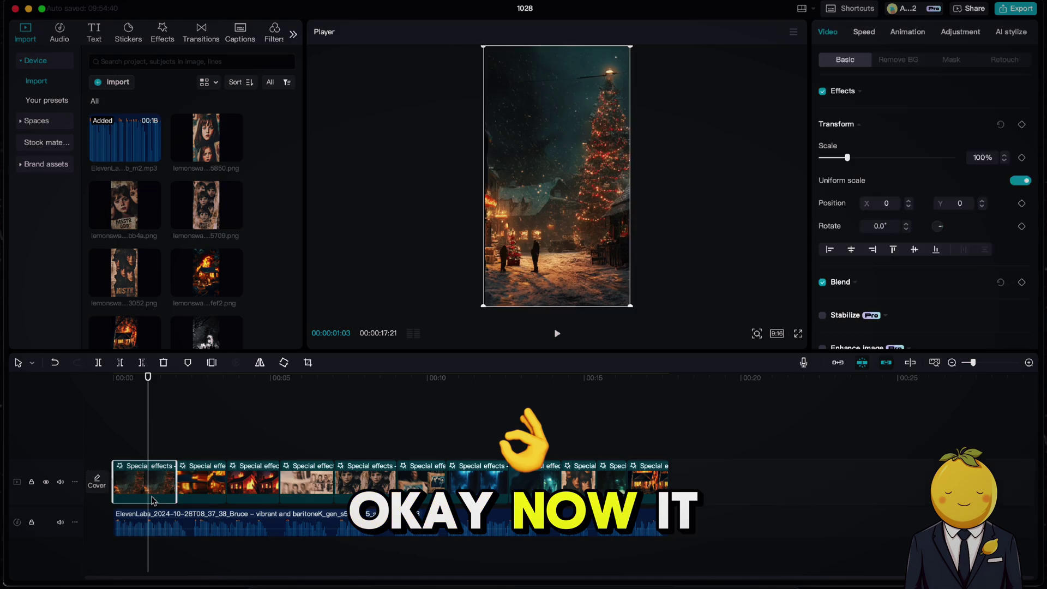
pyautogui.click(240, 34)
pyautogui.click(283, 336)
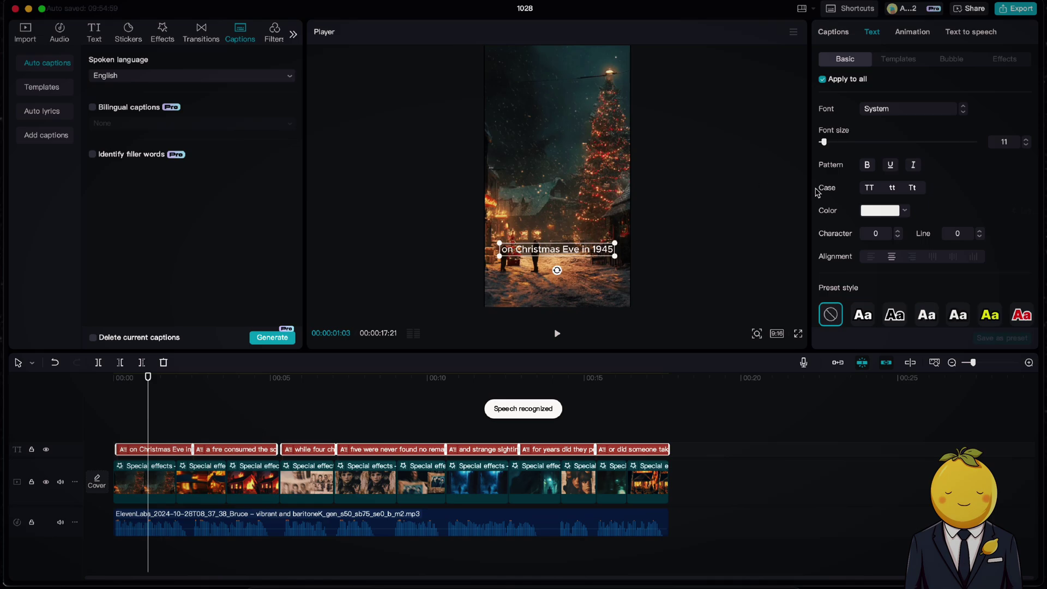
# Step: Browse the text templates and apply the handwritten-style "the quick brown" template to all captions
pyautogui.click(898, 58)
pyautogui.scroll(-10, 920, 240)
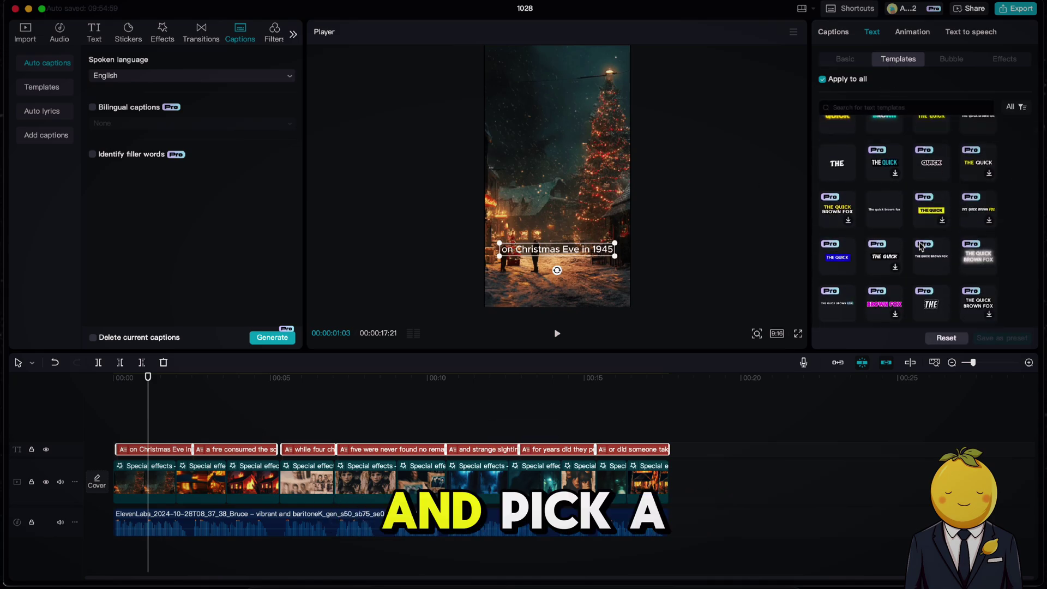
pyautogui.scroll(-10, 920, 246)
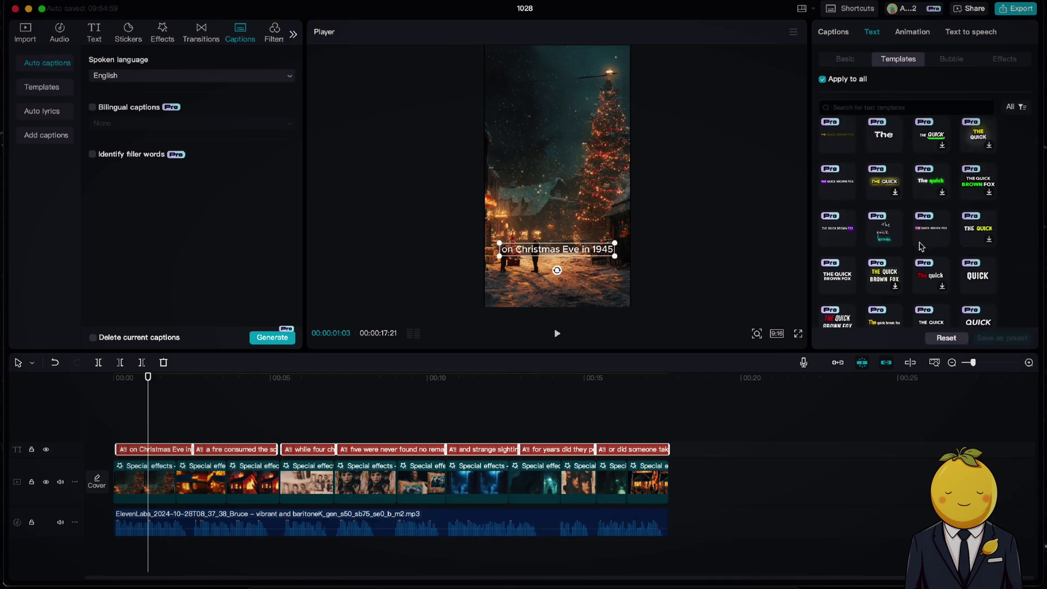
pyautogui.scroll(3, 913, 238)
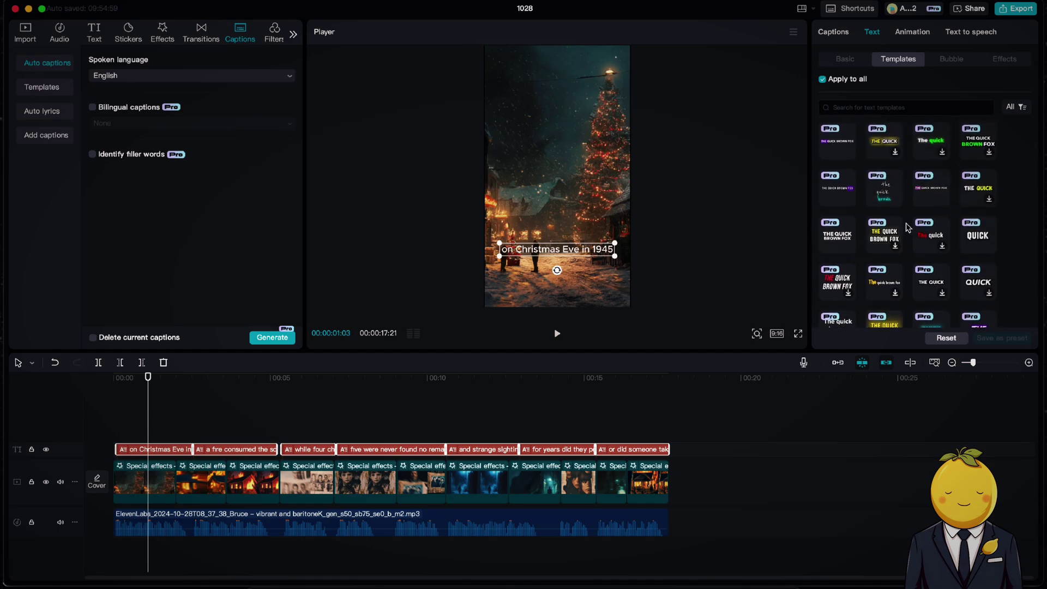
pyautogui.click(879, 197)
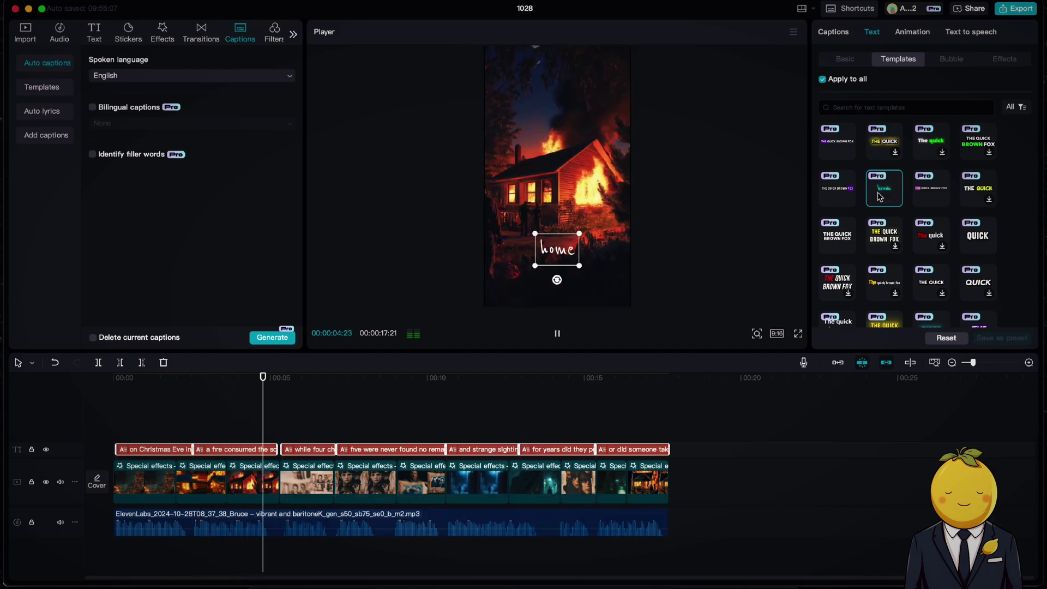
# Step: Correct "solder" to "sodder" in the caption about the fire so it reads "a fire consumed the sodder family home"
pyautogui.moveTo(226, 377); pyautogui.dragTo(248, 384)
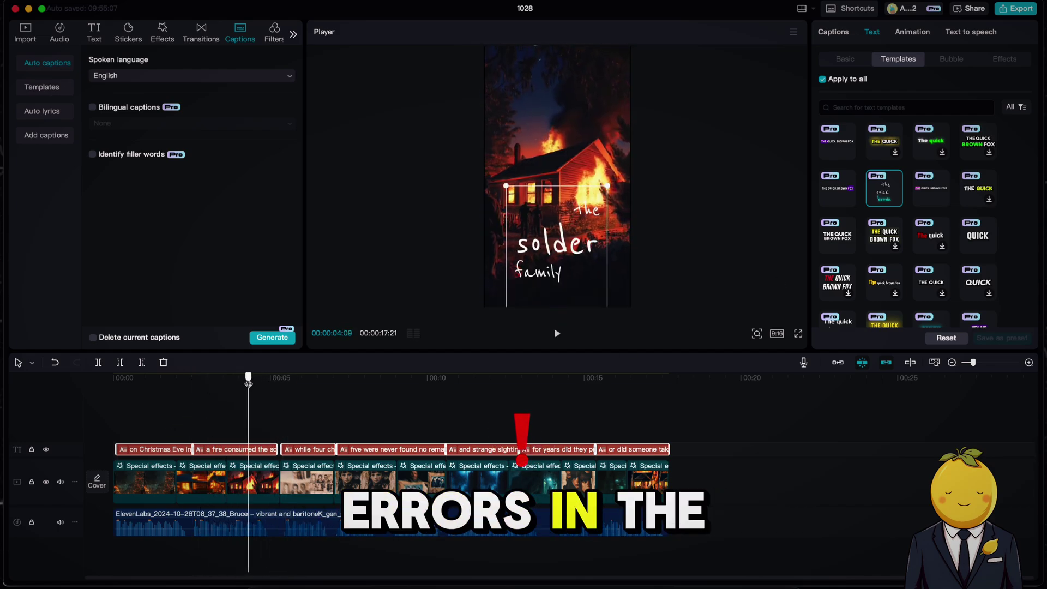
pyautogui.click(252, 451)
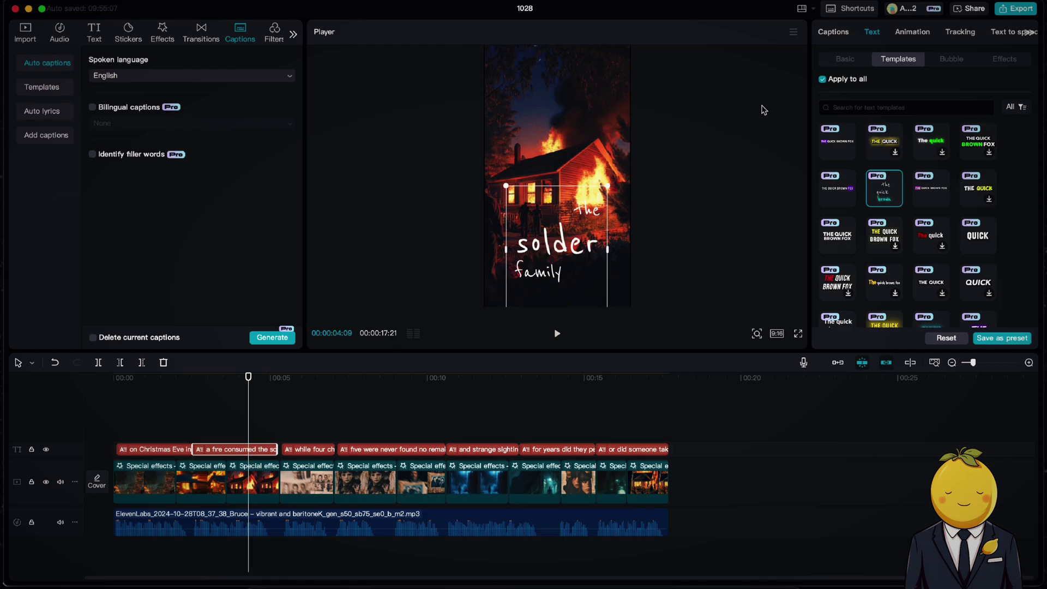
pyautogui.click(840, 59)
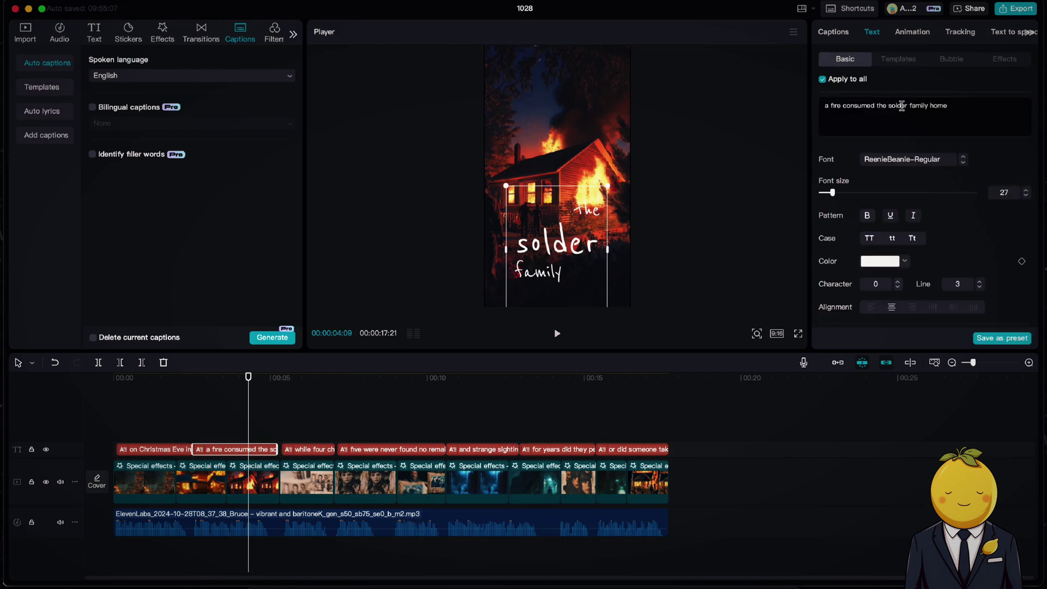
pyautogui.press('BackSpace')
pyautogui.write('d')
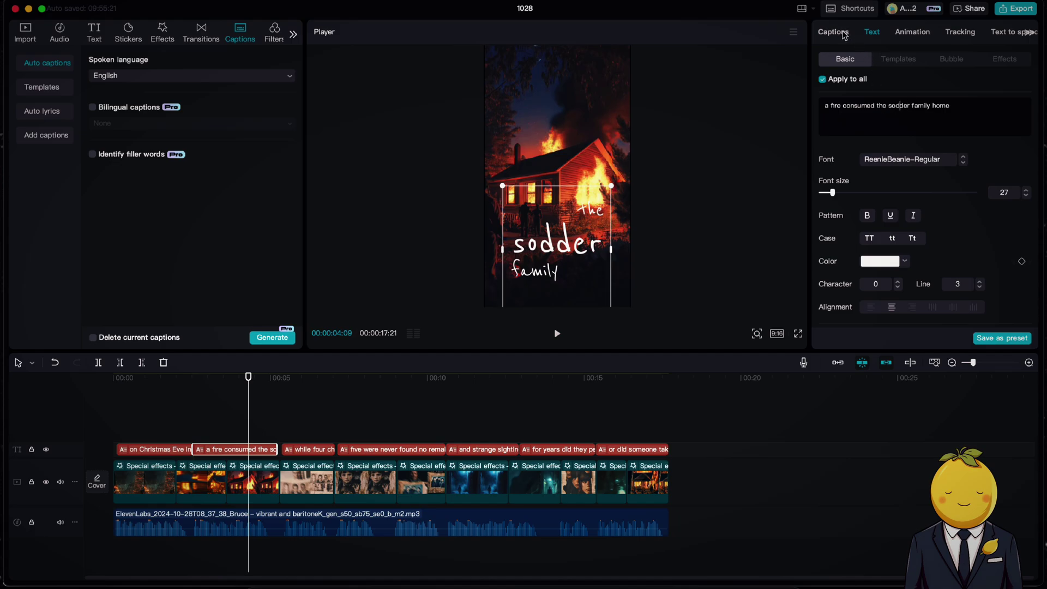
# Step: Apply the white preset text style with a shadow to all captions and play the video to check them
pyautogui.scroll(-5, 908, 218)
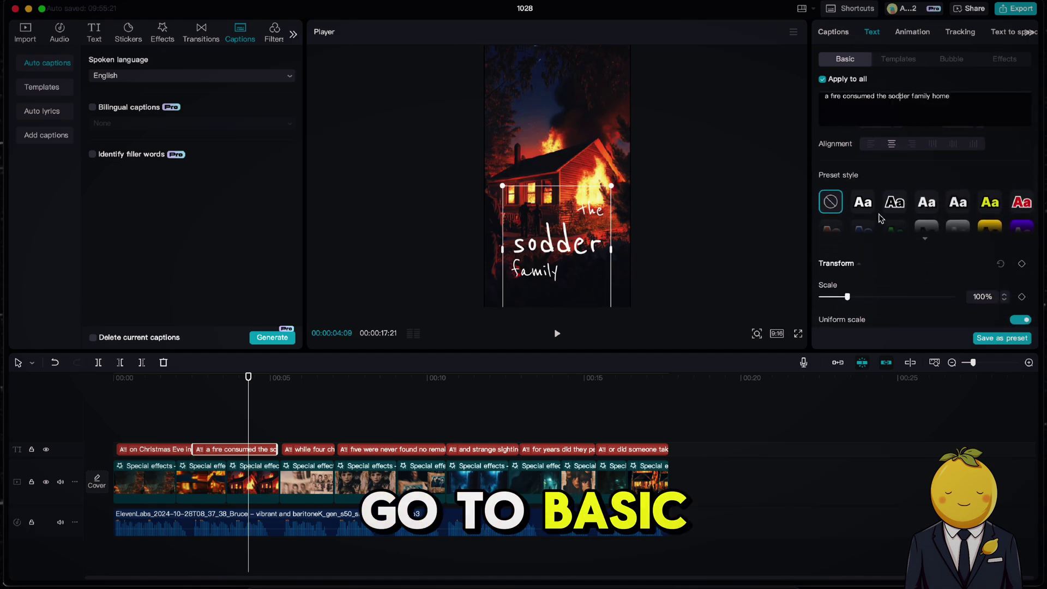
pyautogui.click(928, 202)
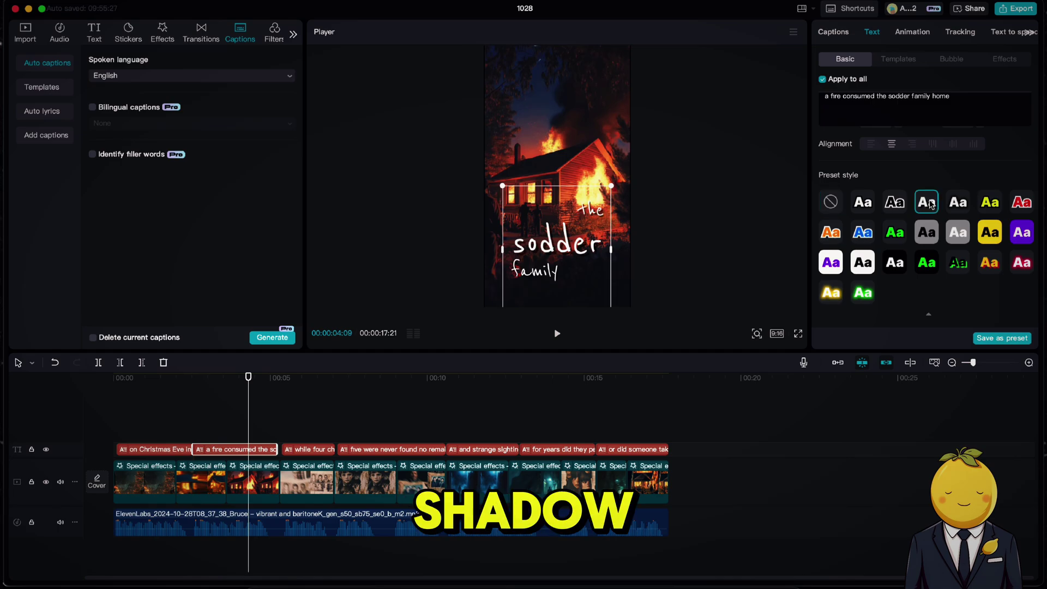
pyautogui.click(282, 386)
pyautogui.press('space')
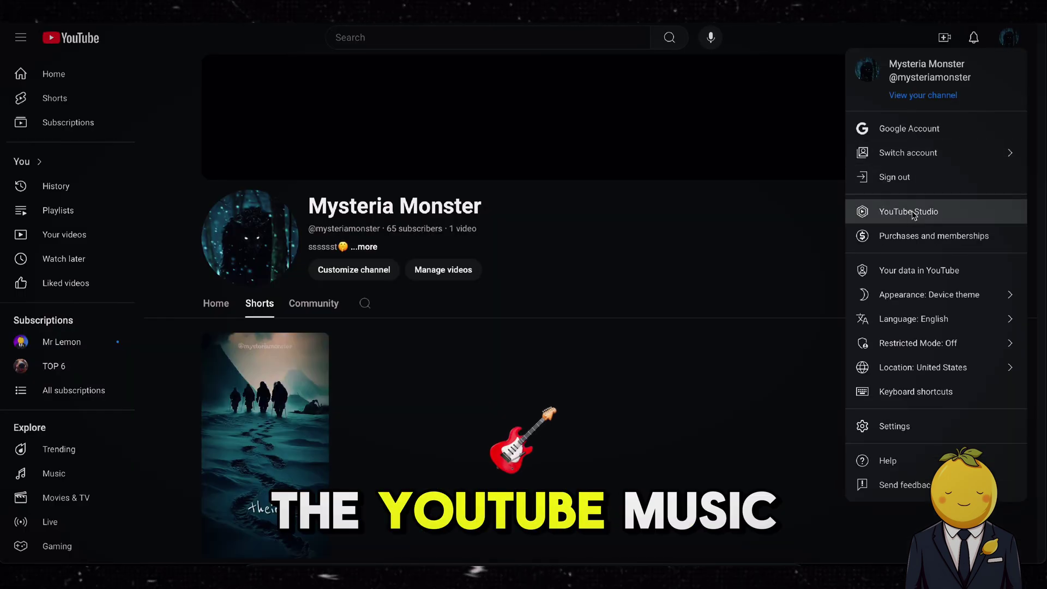
# Step: Open YouTube Studio for the channel and go to its audio library
pyautogui.click(912, 210)
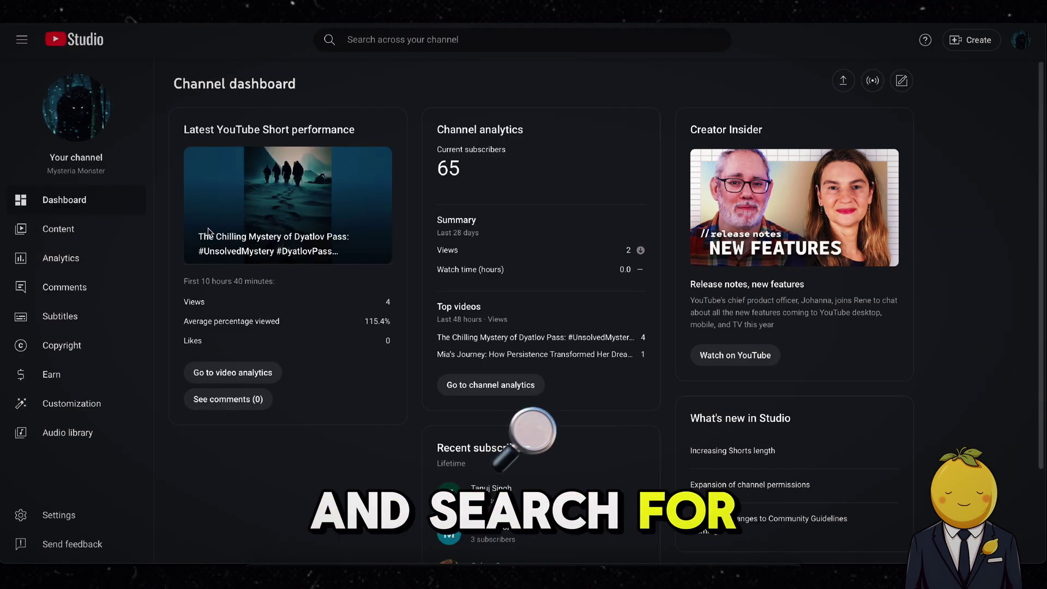
pyautogui.click(80, 410)
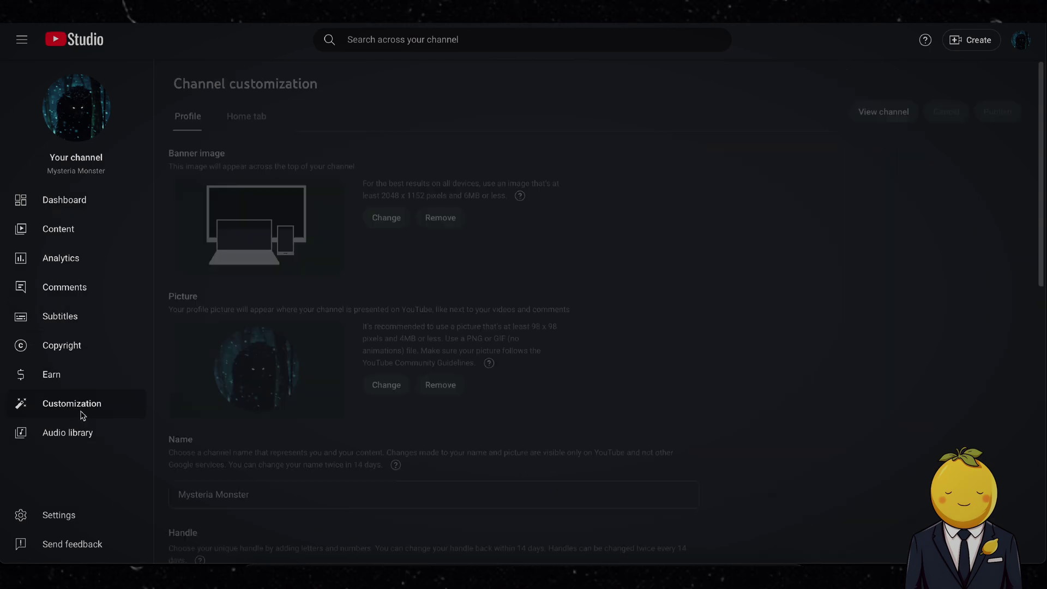
pyautogui.click(82, 432)
# Step: Filter the audio library's music by the Dark mood
pyautogui.click(172, 187)
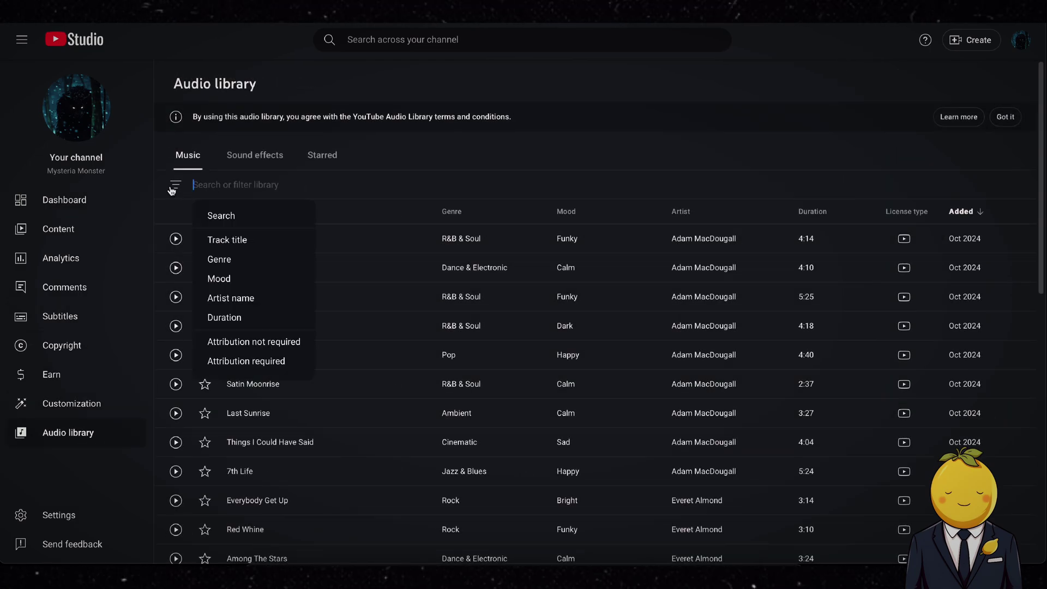
pyautogui.click(234, 261)
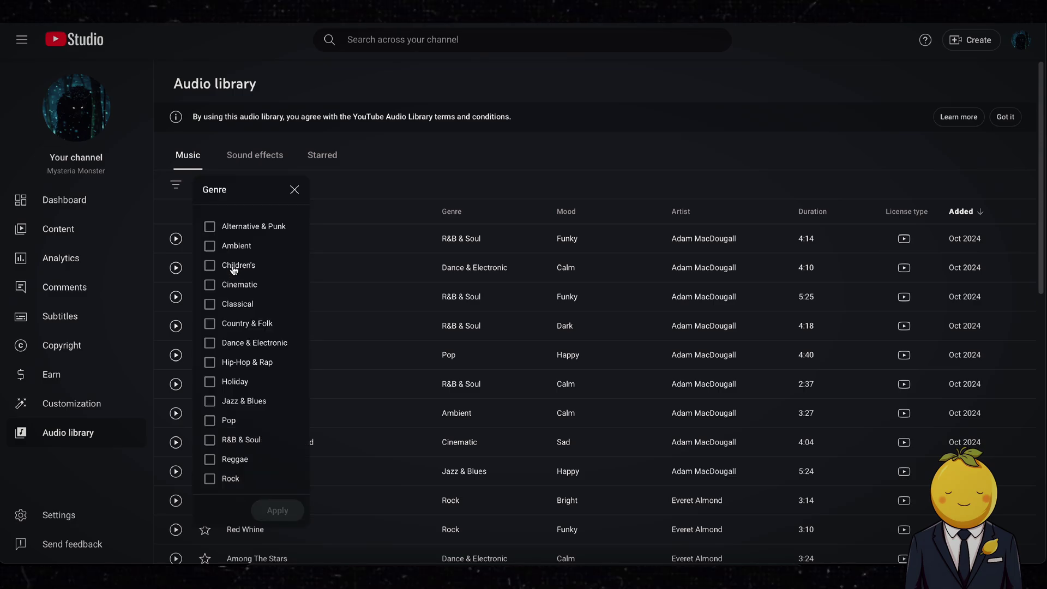
pyautogui.click(293, 189)
pyautogui.click(172, 192)
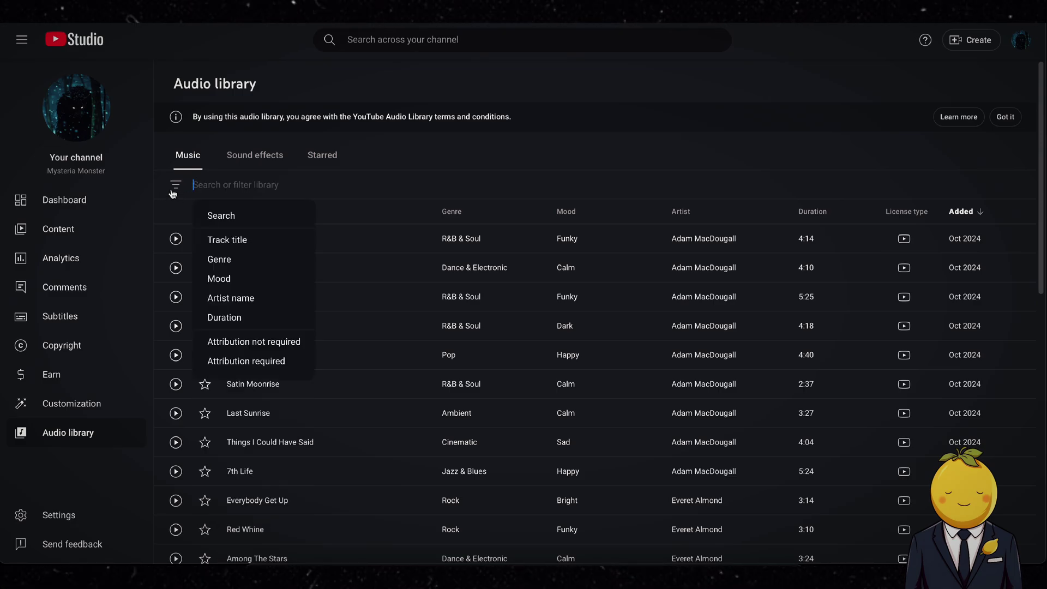
pyautogui.click(224, 275)
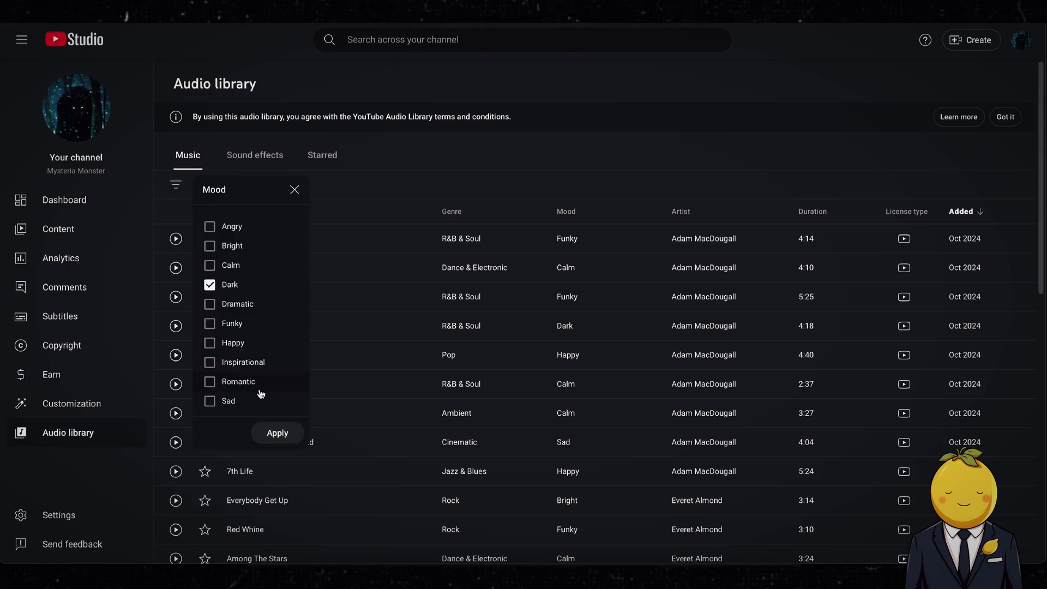
pyautogui.click(276, 432)
# Step: Preview the tracks "Oasis dreams", "Sands of time" and "Twin Lynches", and download "Twin Lynches"
pyautogui.scroll(-1, 256, 417)
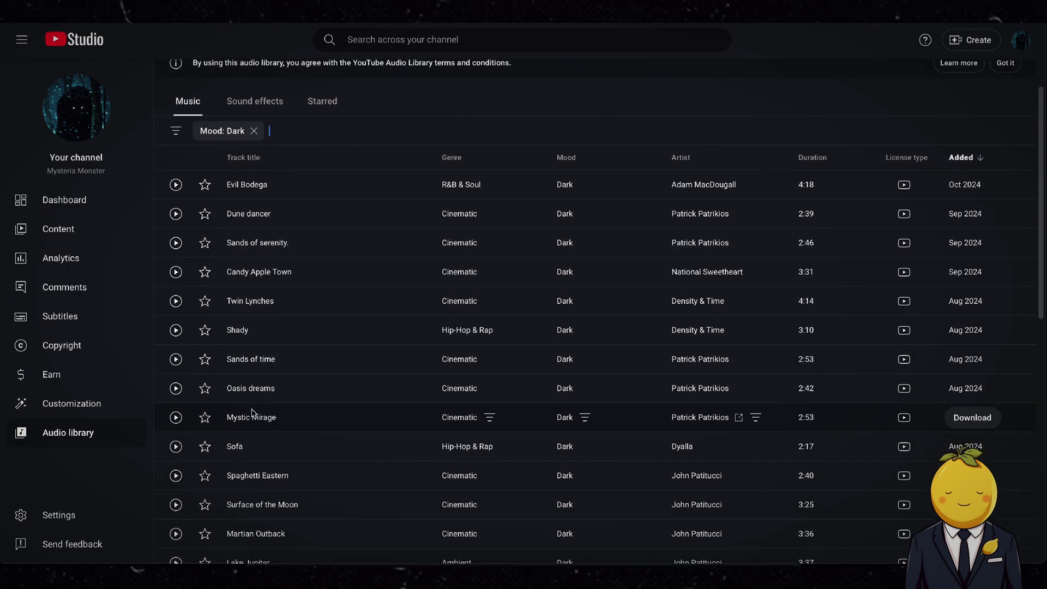
pyautogui.click(175, 387)
pyautogui.click(176, 359)
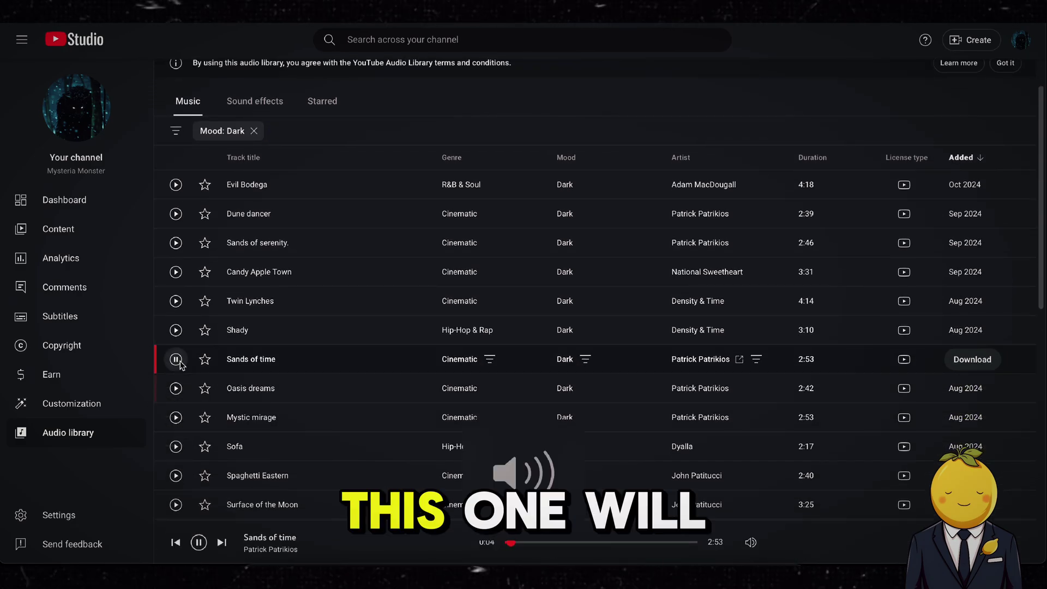
pyautogui.click(175, 303)
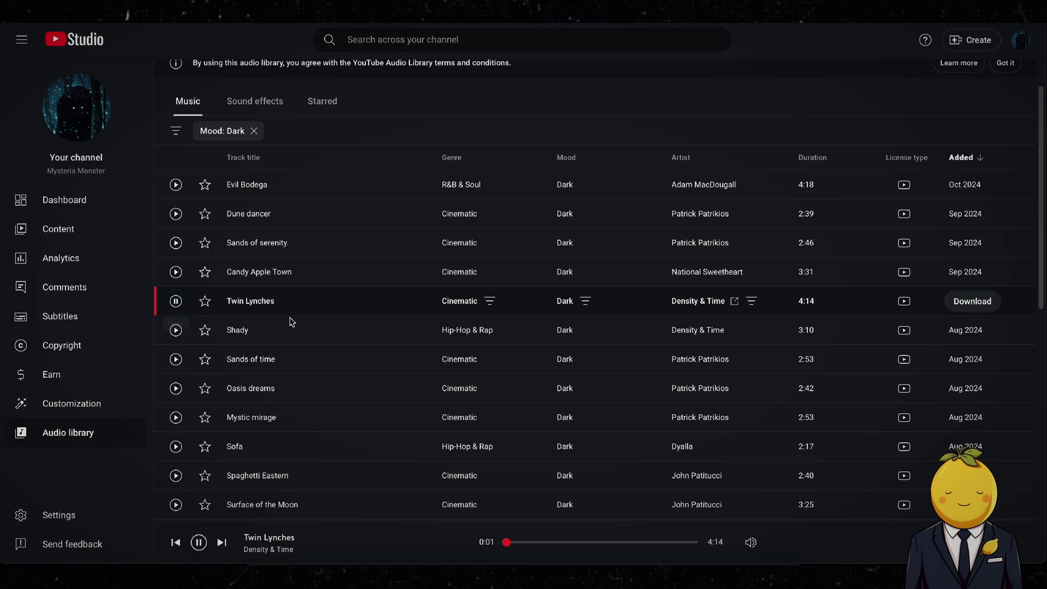
pyautogui.click(964, 303)
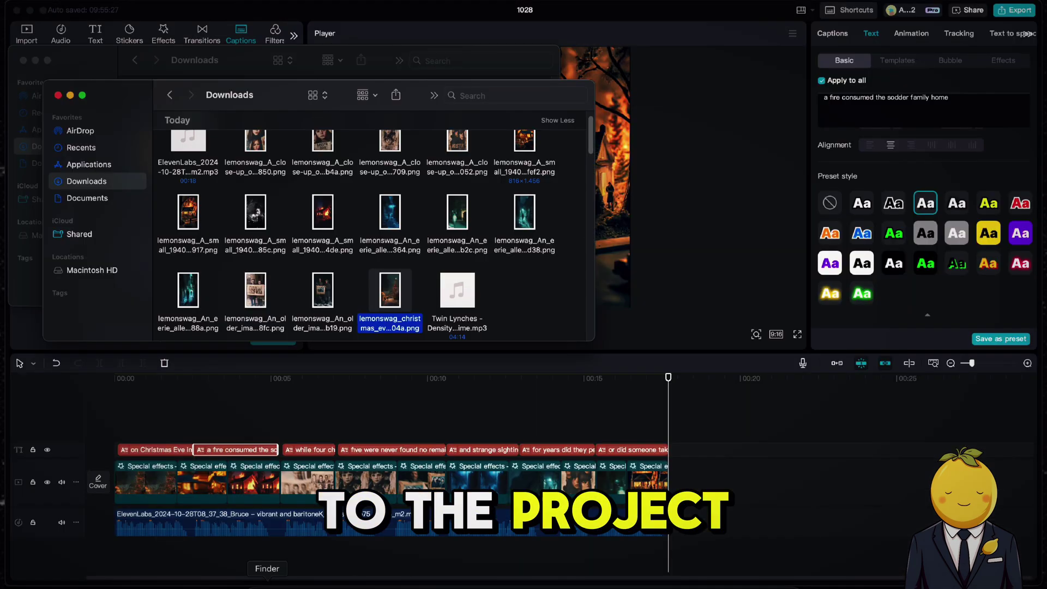
# Step: Place the Twin Lynches MP3 from the Downloads folder beneath the narration on the CapCut timeline, starting at the video's beginning
pyautogui.scroll(2, 315, 276)
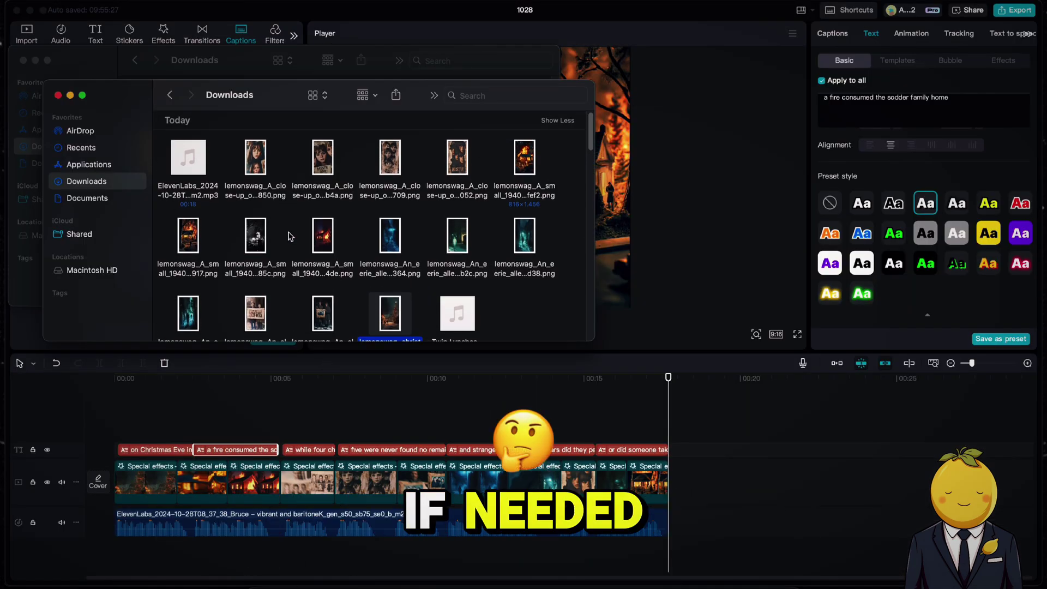
pyautogui.moveTo(454, 311)
pyautogui.scroll(-4, 455, 284)
pyautogui.click(457, 245)
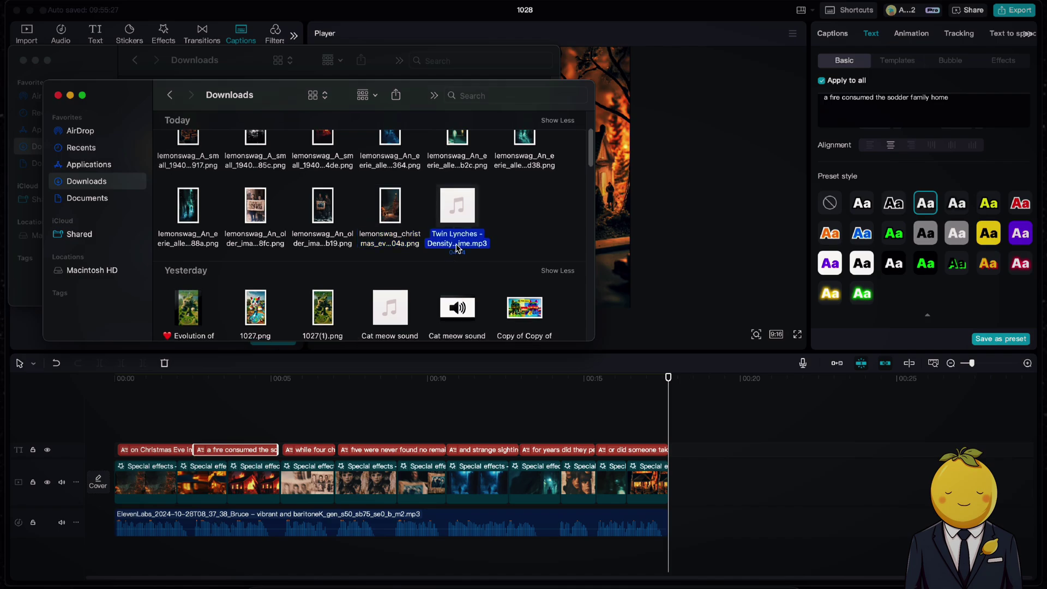
pyautogui.moveTo(457, 245); pyautogui.dragTo(725, 518)
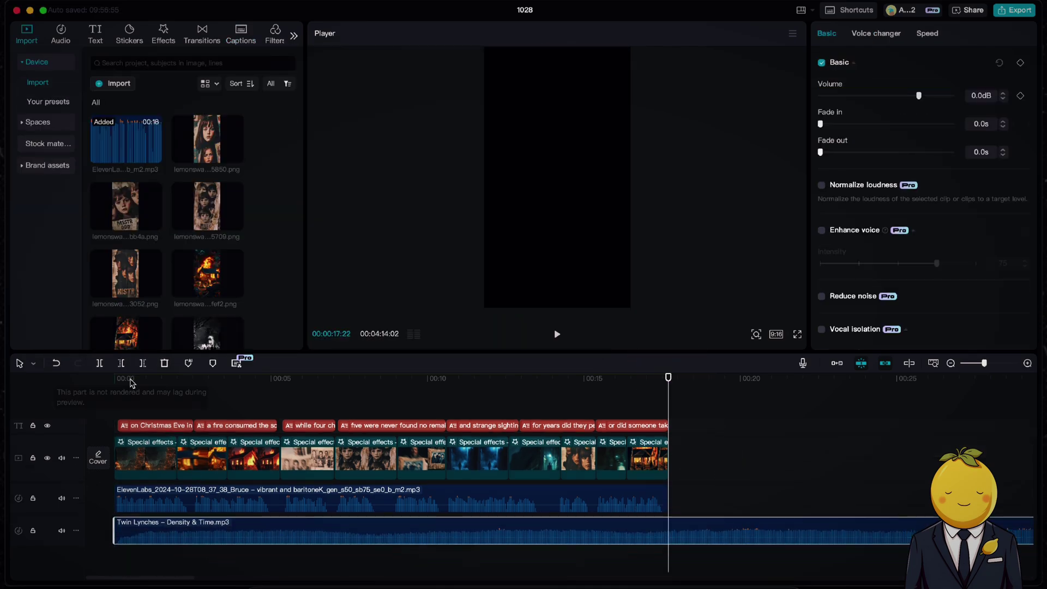
# Step: Play the video from the start, lower the Twin Lynches volume to -5.1 dB and give it a 0.1 s fade-in
pyautogui.press('Home')
pyautogui.press('space')
pyautogui.moveTo(223, 538); pyautogui.dragTo(224, 538)
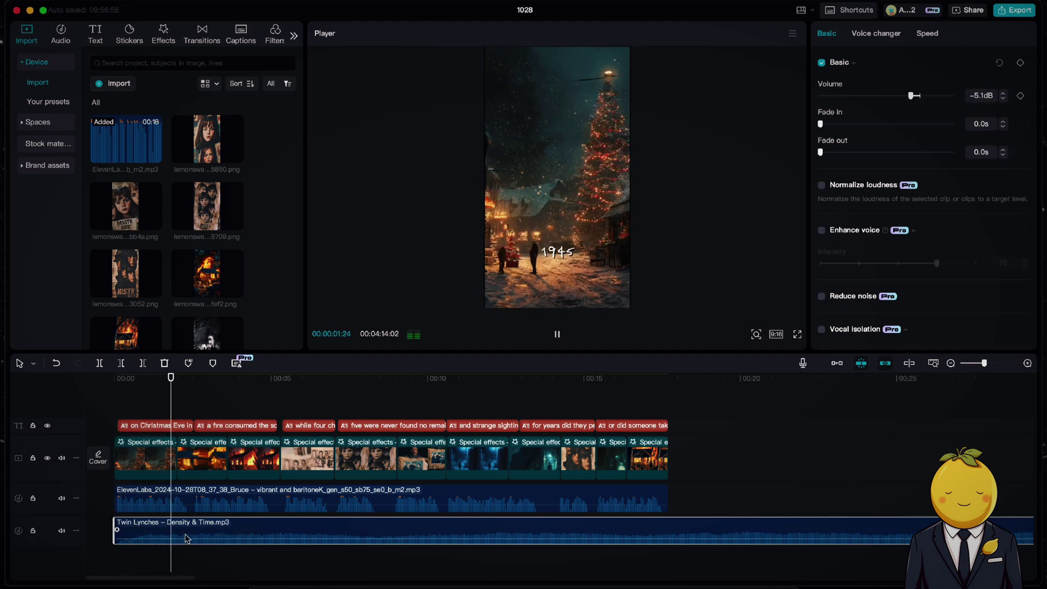
pyautogui.moveTo(150, 526)
pyautogui.mouseDown()
pyautogui.moveTo(164, 526)
pyautogui.moveTo(133, 530)
pyautogui.mouseUp()
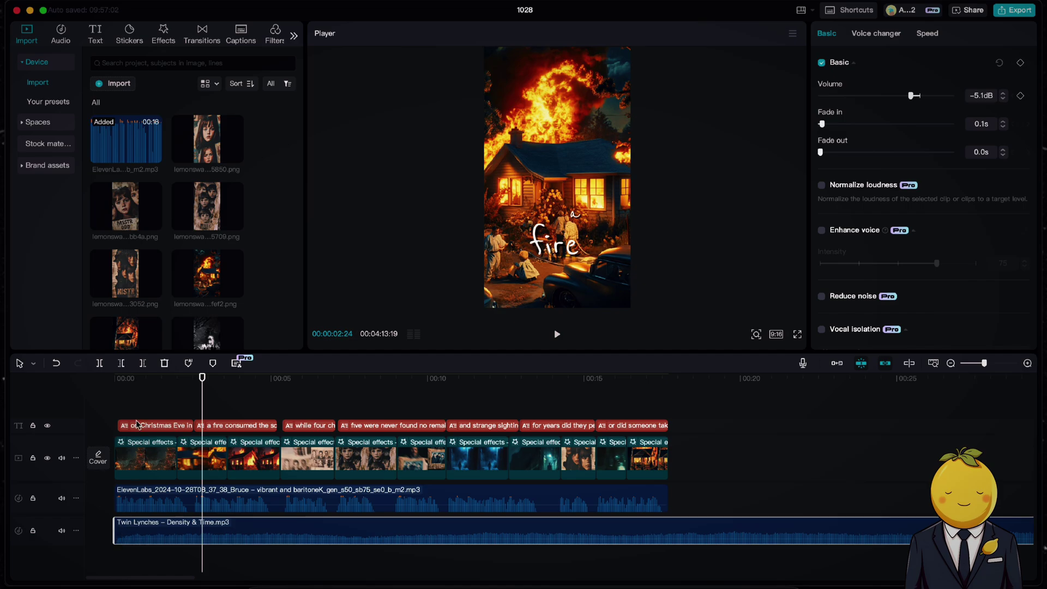
# Step: Replay the video from the start and set the Twin Lynches volume to -9.0 dB
pyautogui.press('Home')
pyautogui.press('space')
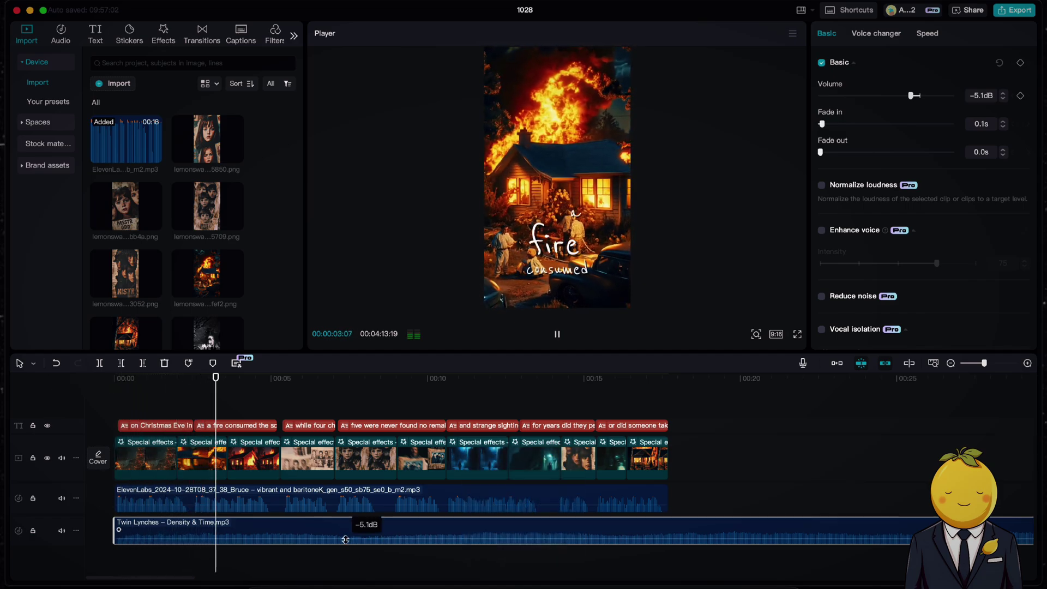
pyautogui.moveTo(345, 539); pyautogui.dragTo(345, 543)
# Step: Trim the end of the Twin Lynches track to match the end of the video
pyautogui.hscroll(5, 594, 505)
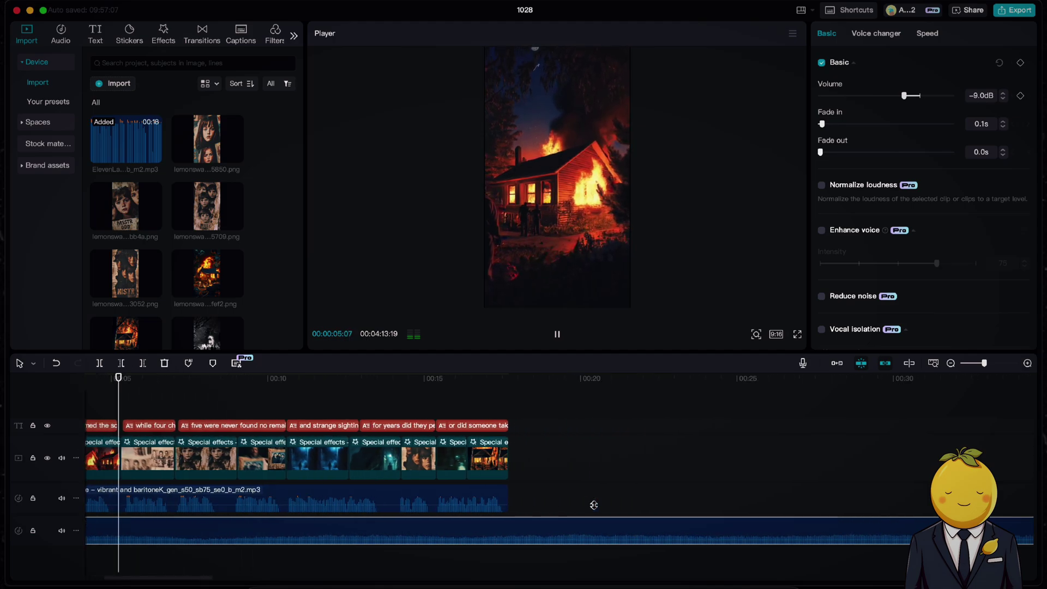
pyautogui.moveTo(984, 364); pyautogui.dragTo(976, 364)
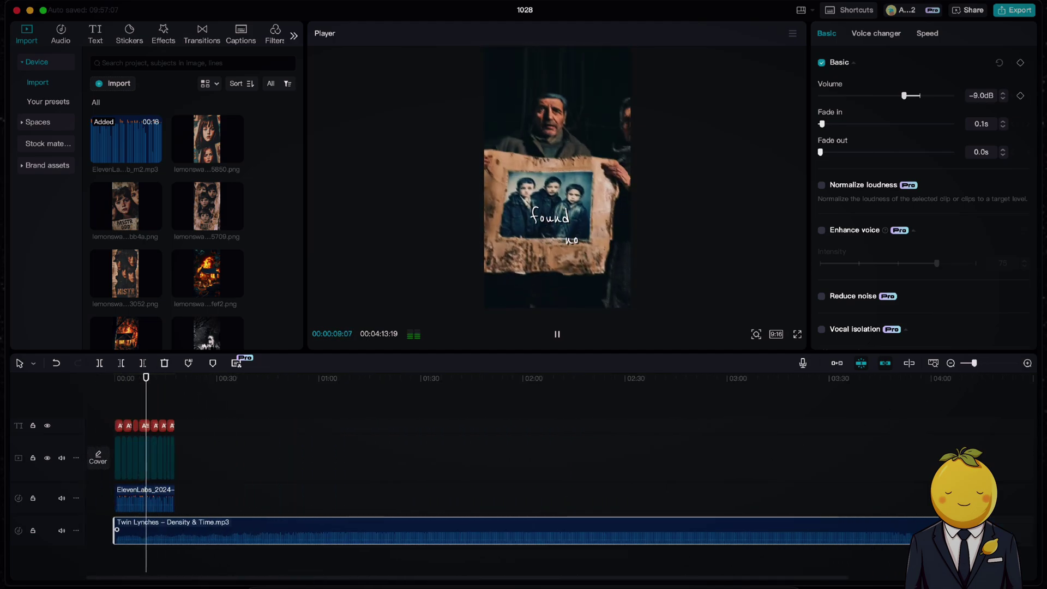
pyautogui.moveTo(974, 528); pyautogui.dragTo(269, 522)
pyautogui.moveTo(162, 520); pyautogui.dragTo(175, 522)
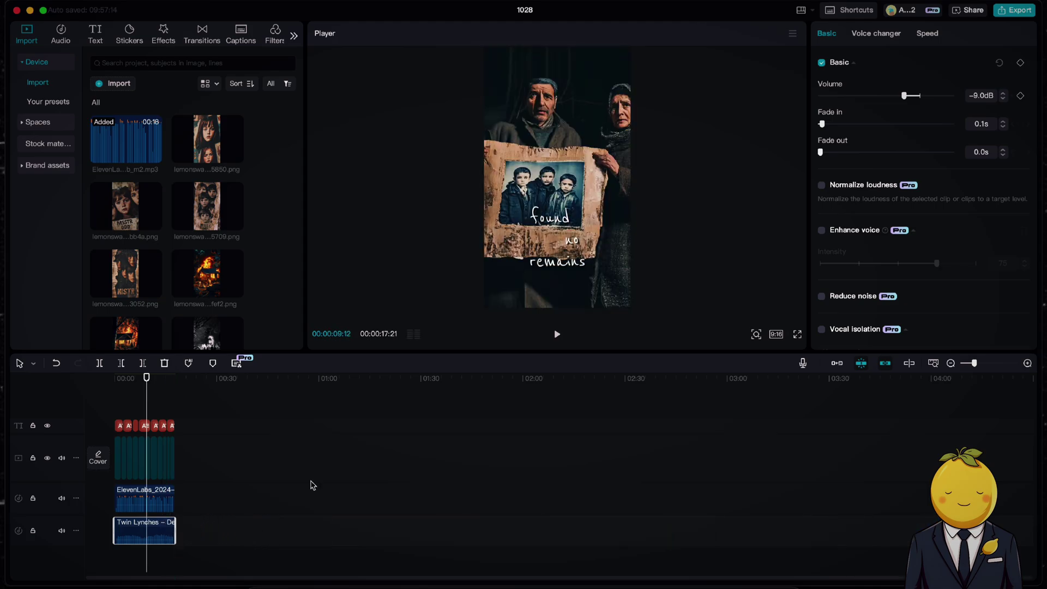
pyautogui.moveTo(974, 365); pyautogui.dragTo(977, 365)
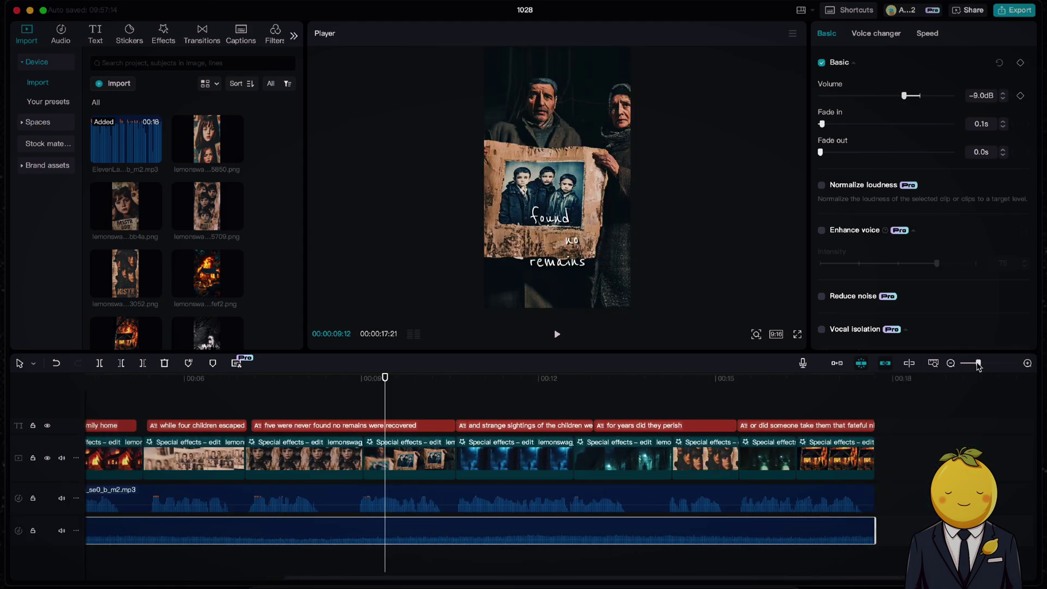
pyautogui.press('space')
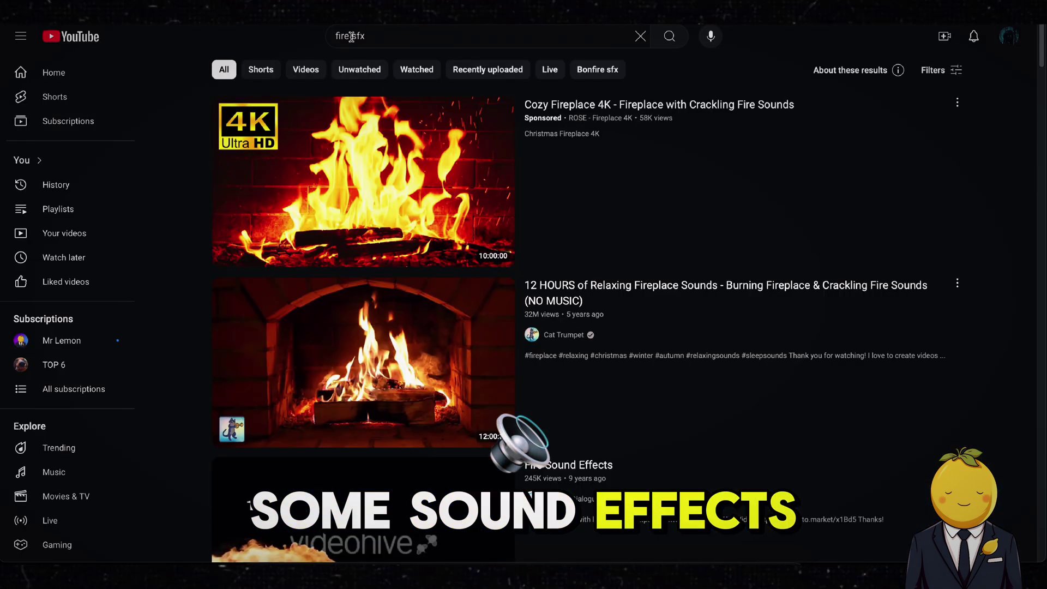
# Step: Search YouTube for "large fire sfx"
pyautogui.click(335, 36)
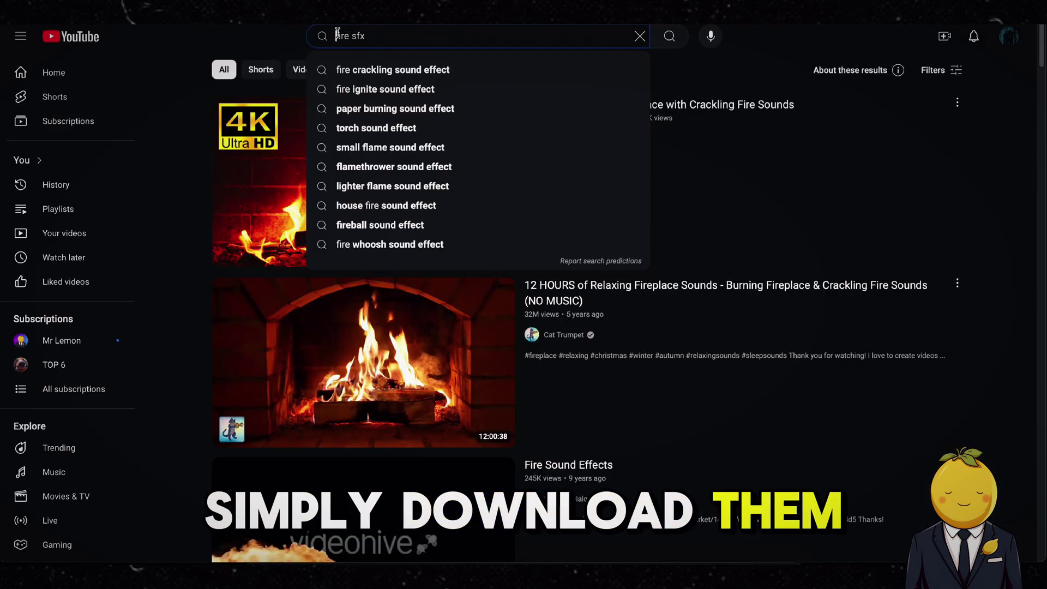
pyautogui.write('large')
pyautogui.press('Return')
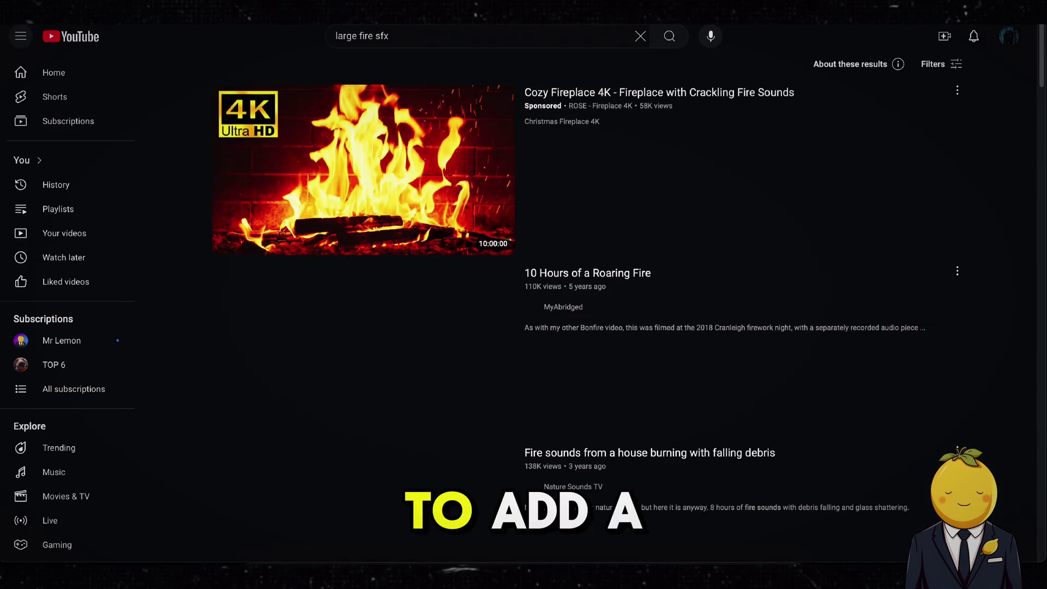
pyautogui.scroll(-2, 431, 349)
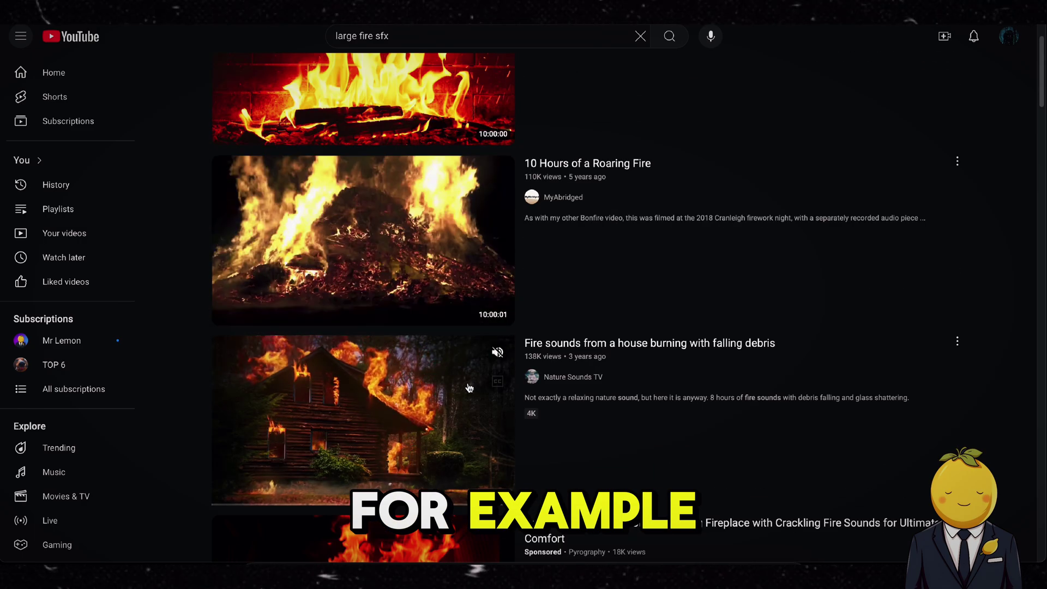
pyautogui.rightClick(624, 348)
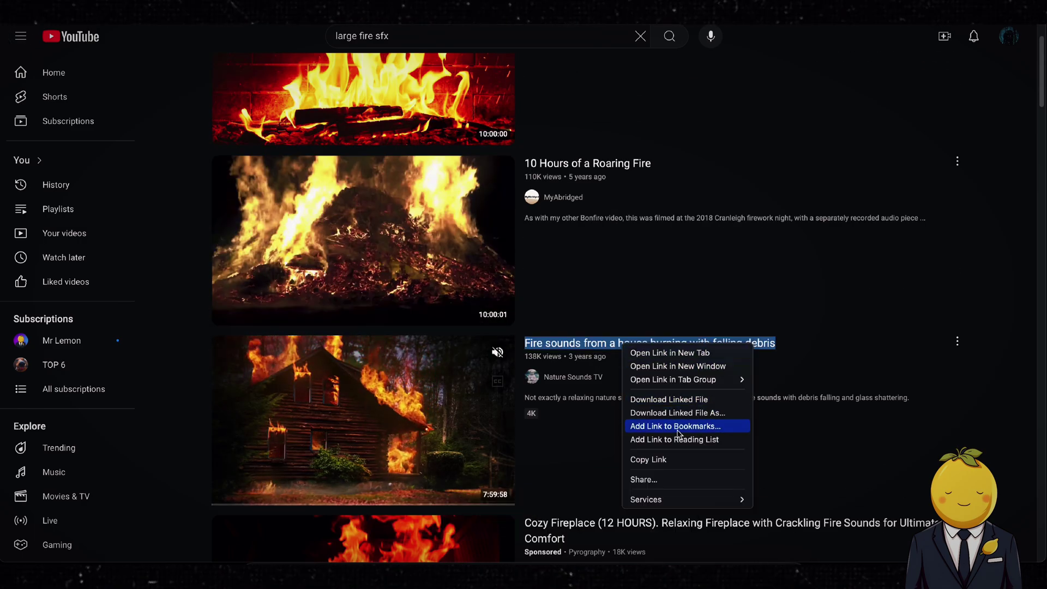
pyautogui.click(654, 459)
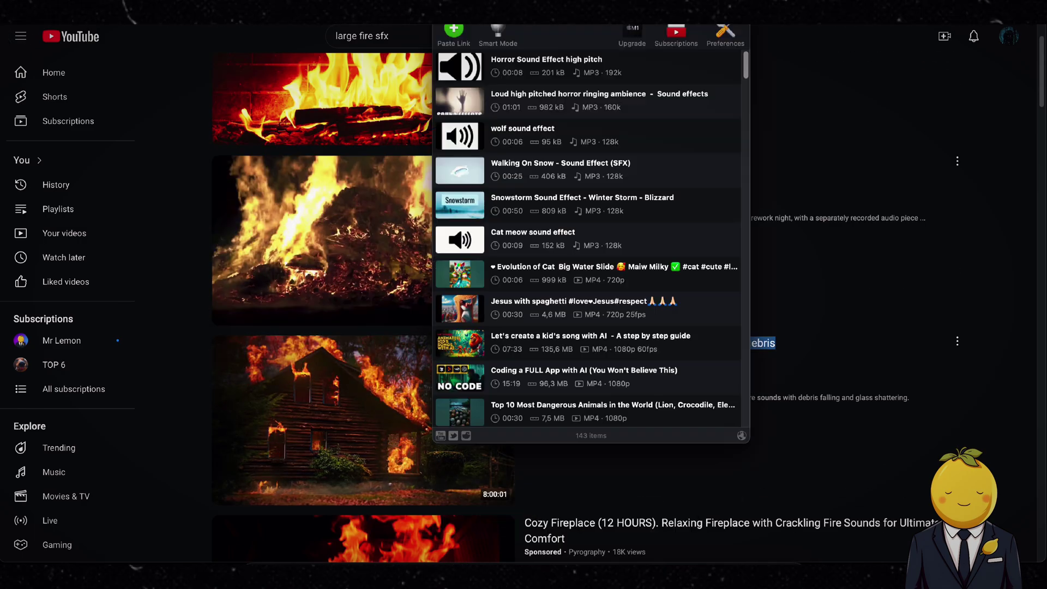
pyautogui.click(461, 28)
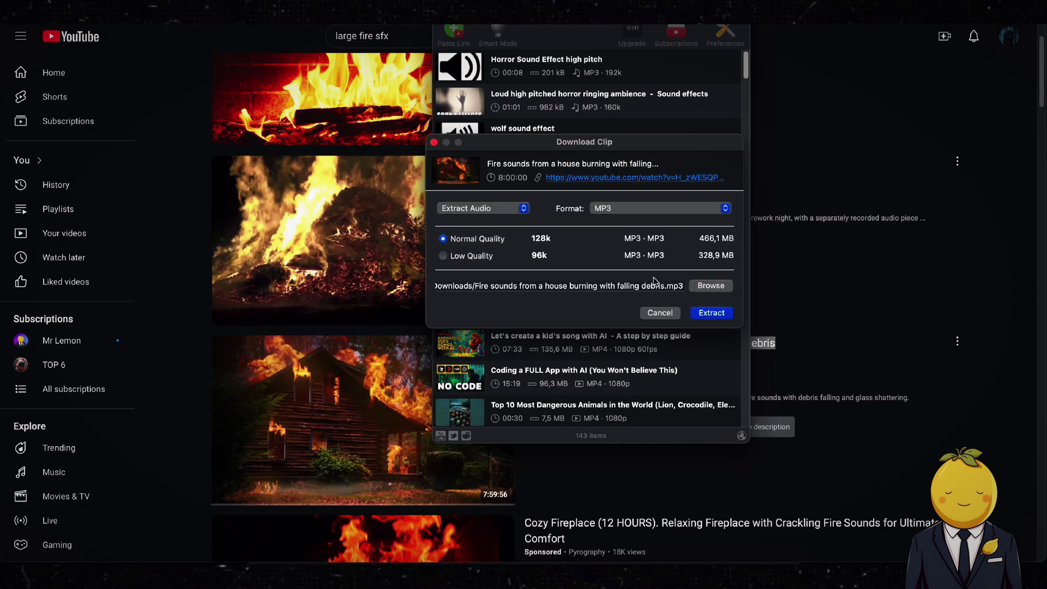
pyautogui.click(712, 313)
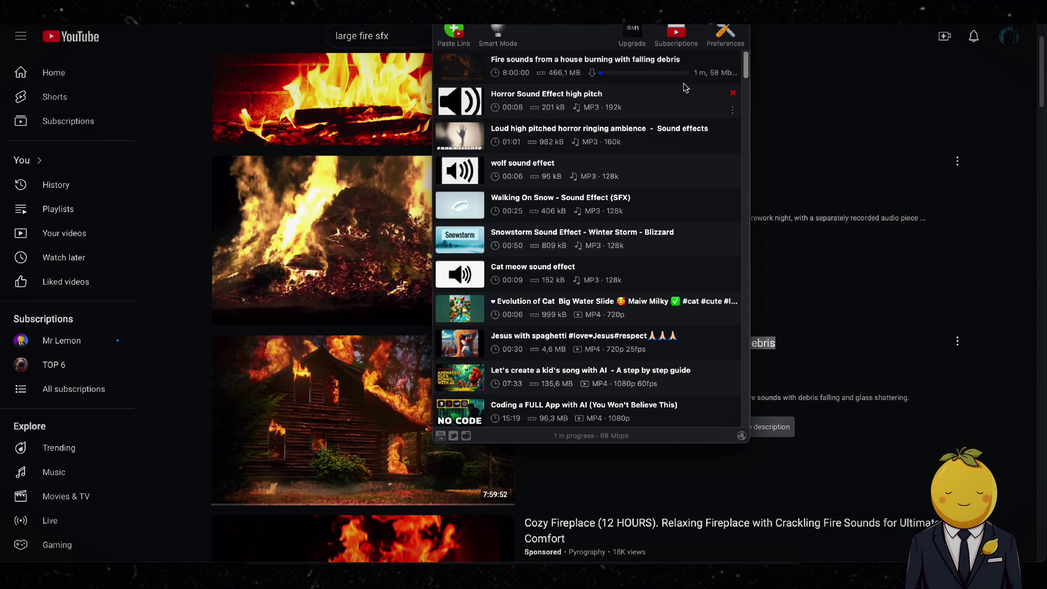
pyautogui.click(723, 76)
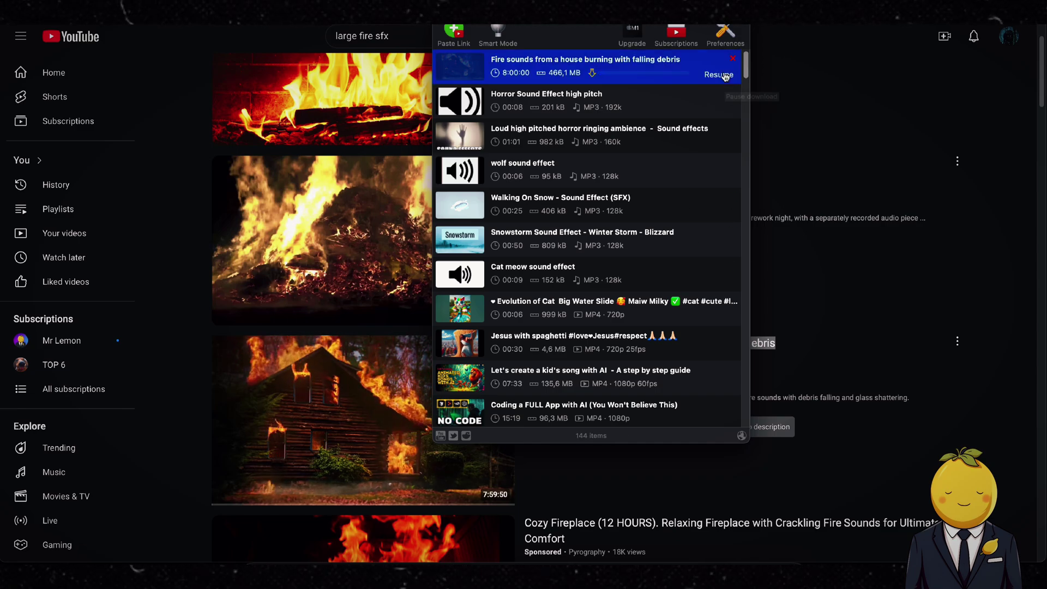
# Step: Find the video "Big house fire sound effect" on YouTube, copy its link and download it with the video downloader app
pyautogui.click(192, 384)
pyautogui.scroll(-6, 194, 383)
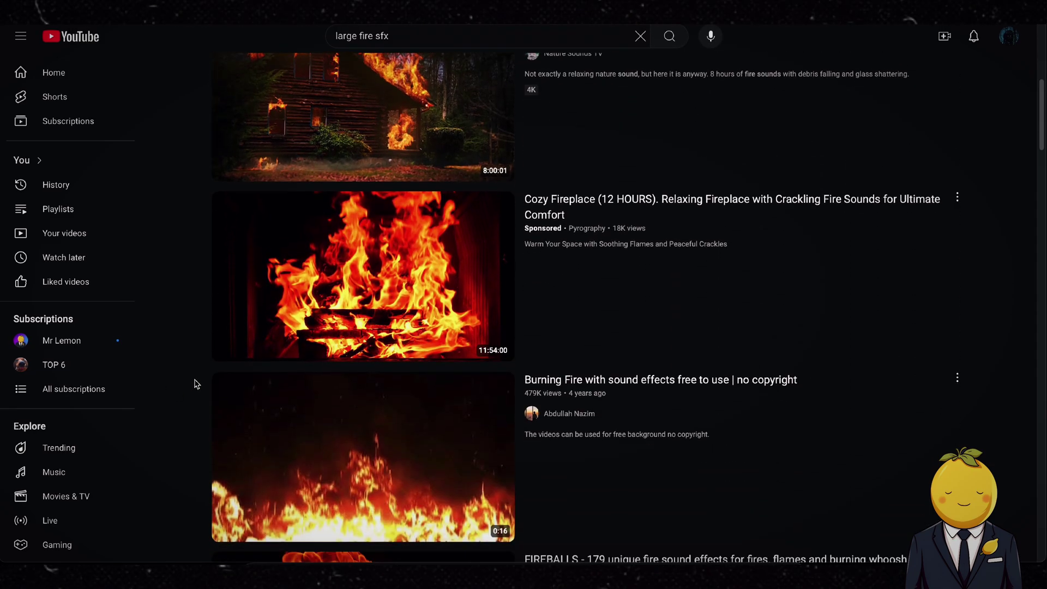
pyautogui.scroll(-7, 196, 383)
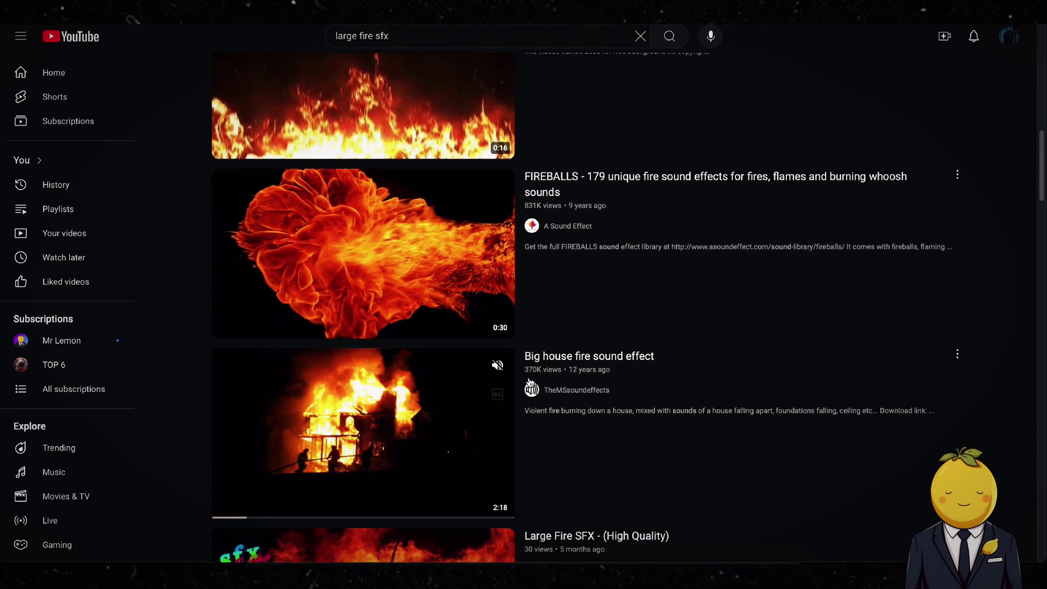
pyautogui.scroll(-1, 395, 402)
pyautogui.rightClick(567, 321)
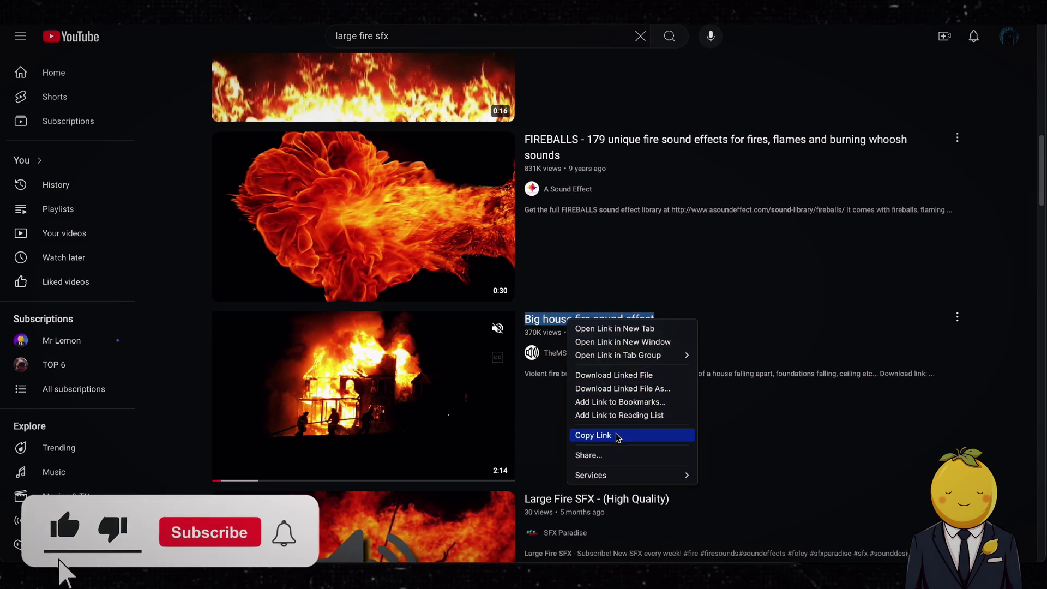
pyautogui.click(600, 435)
pyautogui.press('super+Tab')
pyautogui.click(453, 30)
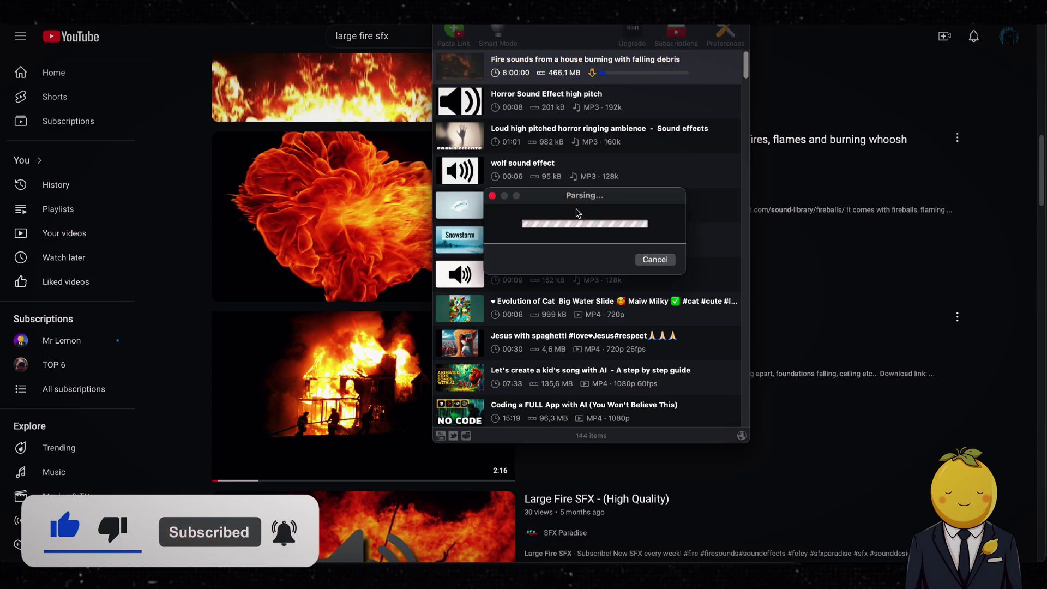
pyautogui.click(710, 313)
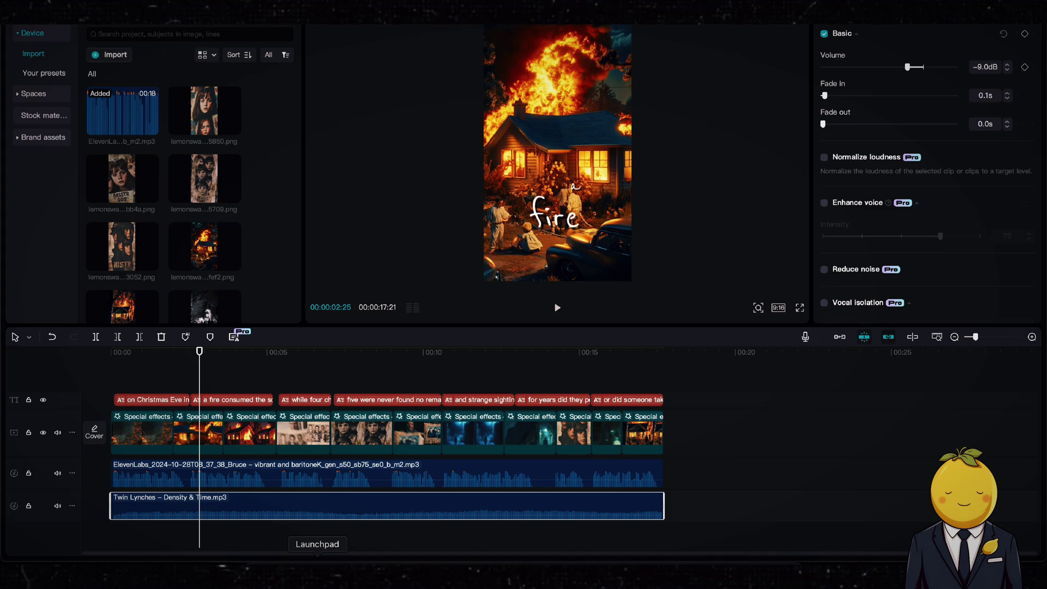
# Step: Add "Big house fire sound effect.mp3" from Downloads below the music, starting at the first burning-house image, at -23.5 dB, and preview it
pyautogui.click(264, 559)
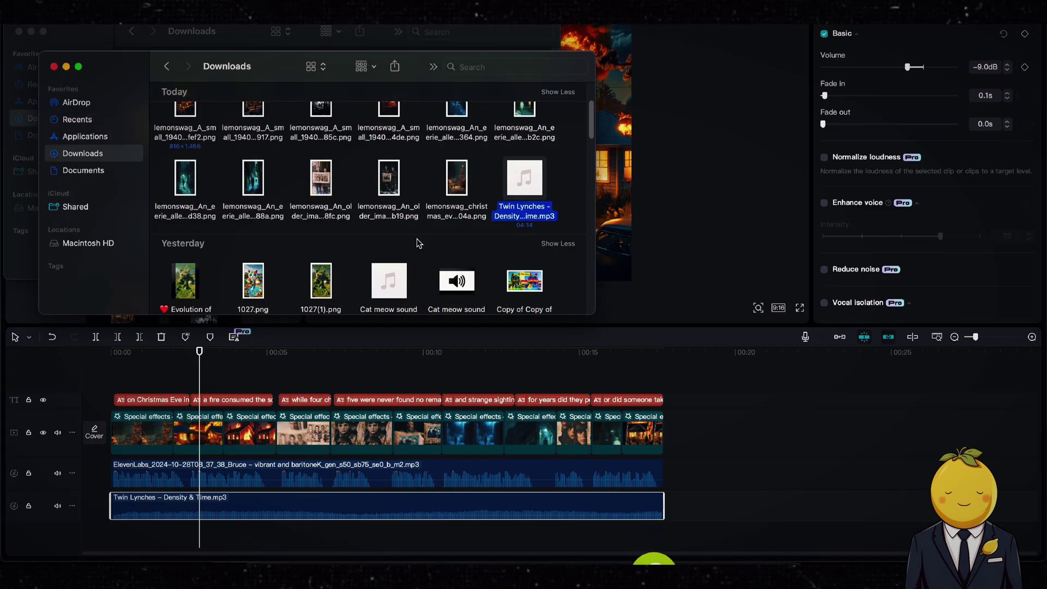
pyautogui.scroll(3, 417, 242)
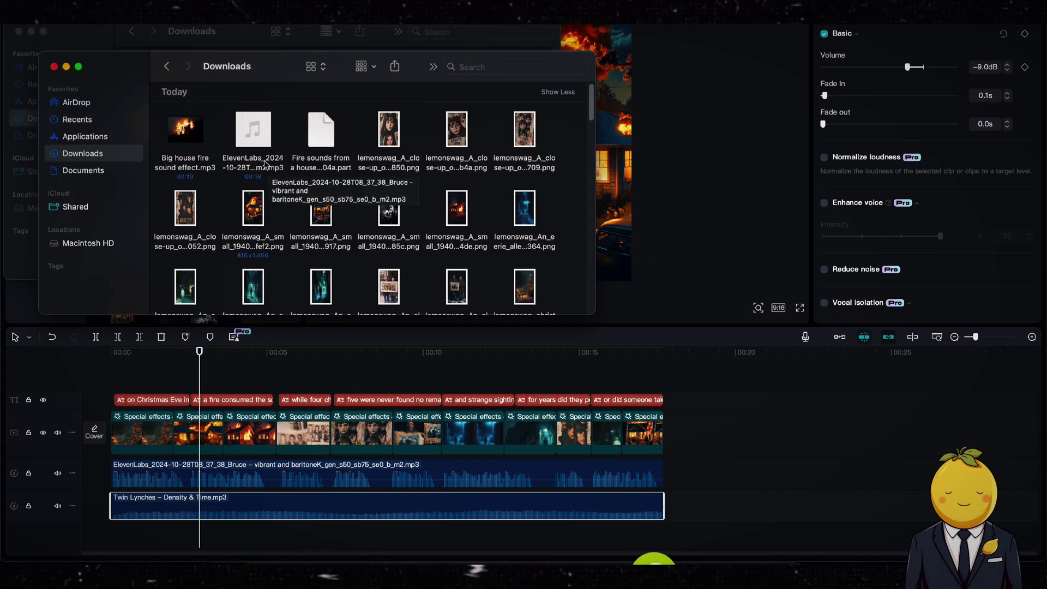
pyautogui.moveTo(185, 131); pyautogui.dragTo(338, 507)
pyautogui.press('space')
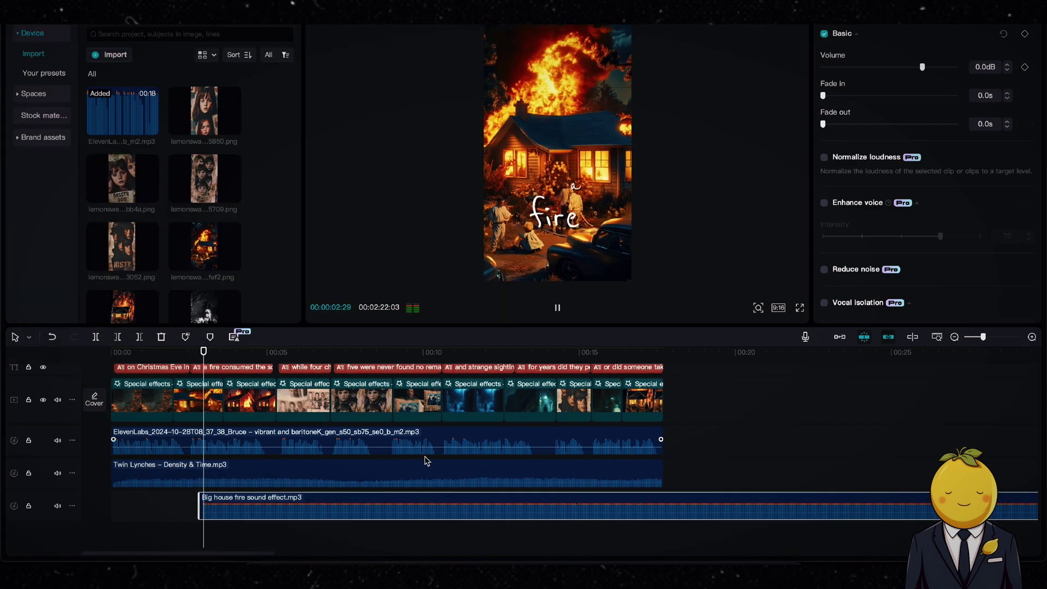
pyautogui.moveTo(240, 498)
pyautogui.mouseDown()
pyautogui.moveTo(266, 520)
pyautogui.moveTo(267, 505)
pyautogui.moveTo(245, 498)
pyautogui.mouseUp()
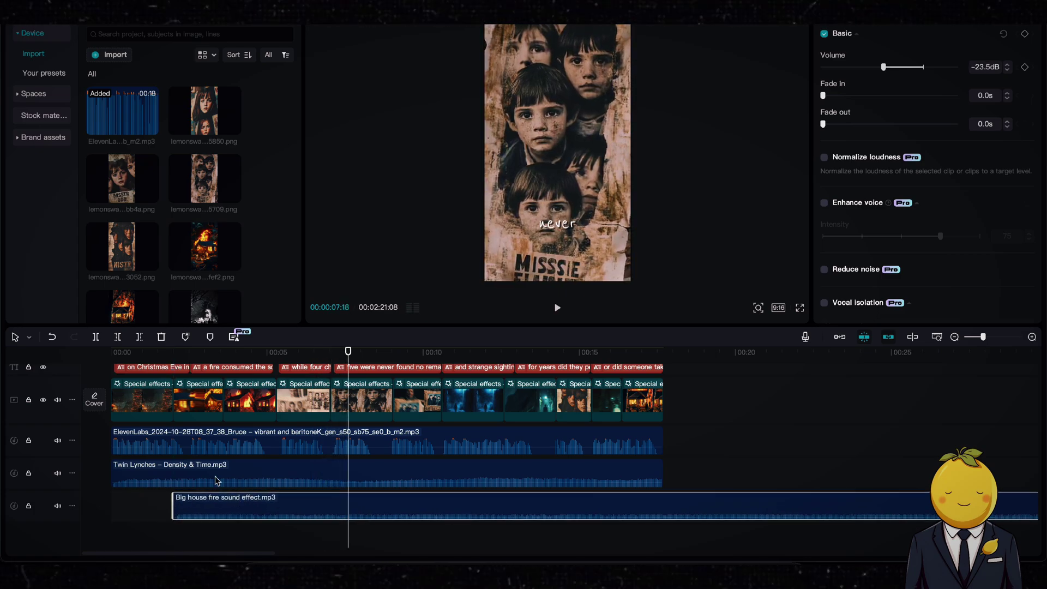
pyautogui.click(164, 351)
pyautogui.press('space')
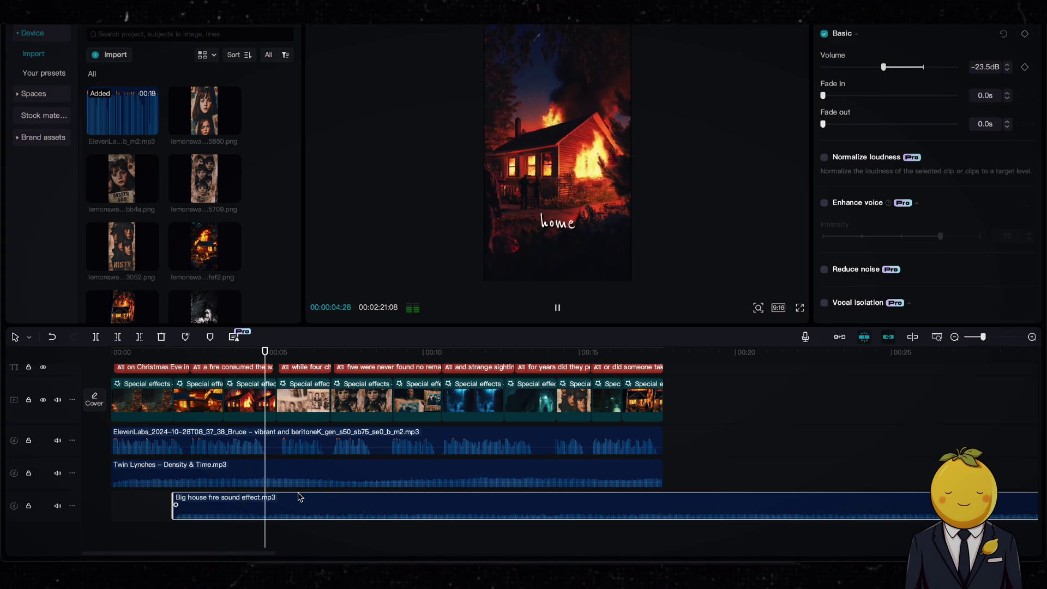
# Step: Trim the fire sound to end with the second burning-house image, set its volume to -25.6 dB and replay that part
pyautogui.press('Delete')
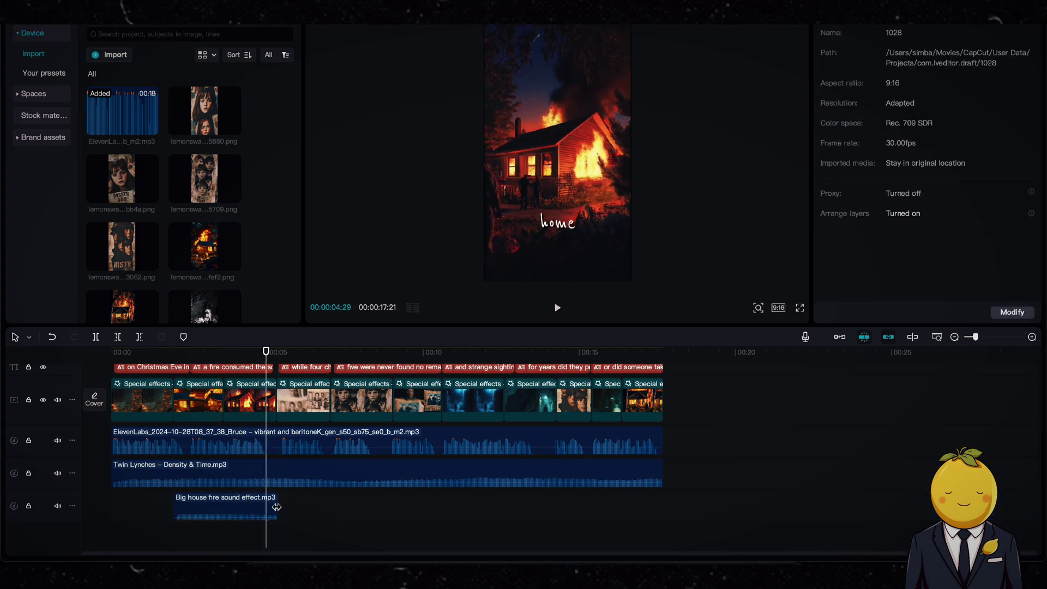
pyautogui.click(241, 505)
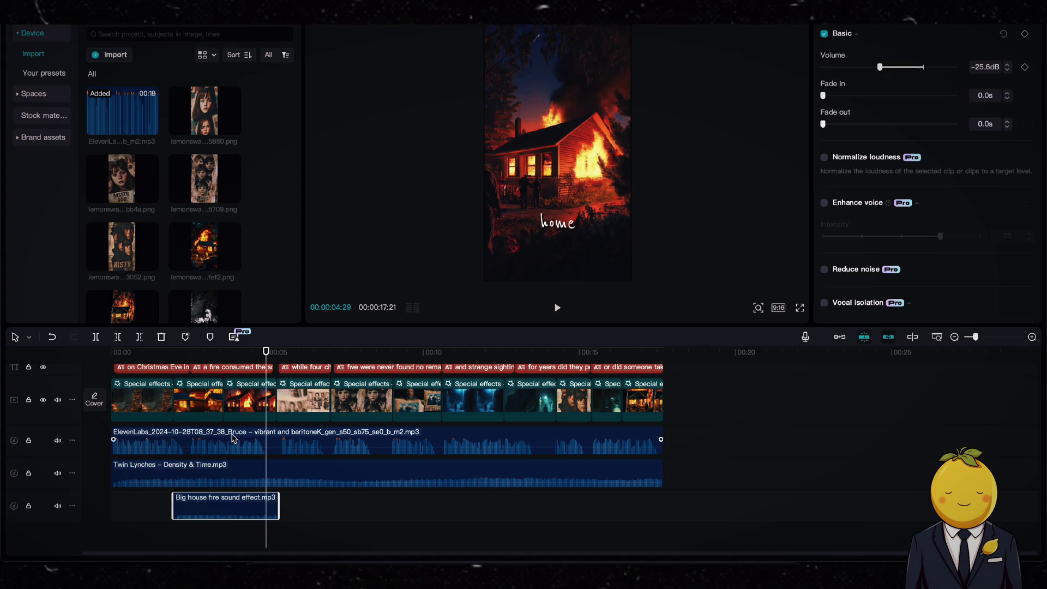
pyautogui.press('space')
pyautogui.click(176, 352)
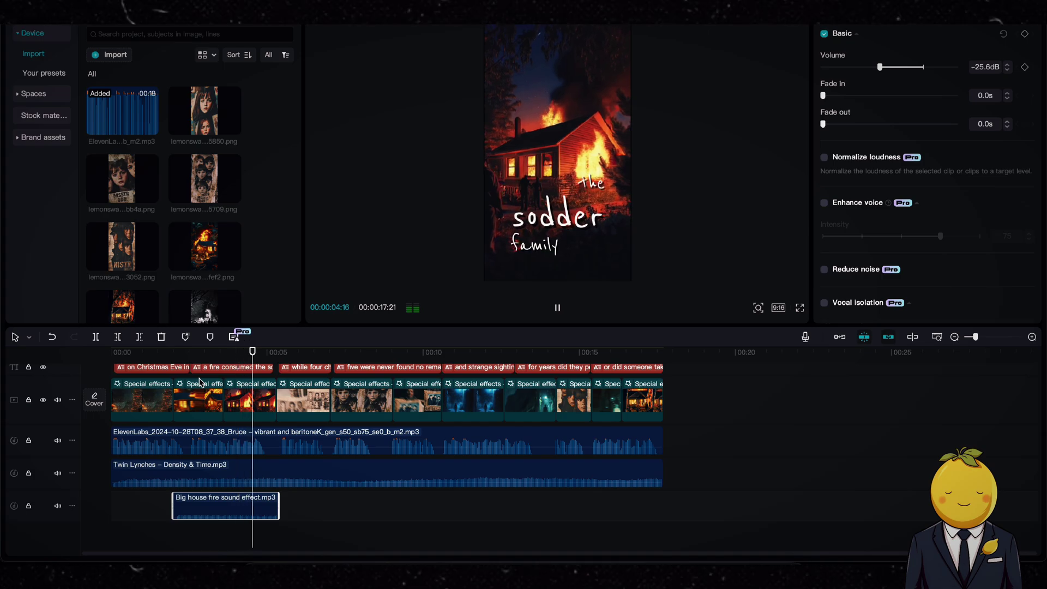
# Step: Give the fire sound a 0.2 s fade-in and a 0.4 s fade-out and replay the video from near the start
pyautogui.moveTo(276, 505); pyautogui.dragTo(265, 506)
pyautogui.press('space')
pyautogui.moveTo(175, 505); pyautogui.dragTo(178, 506)
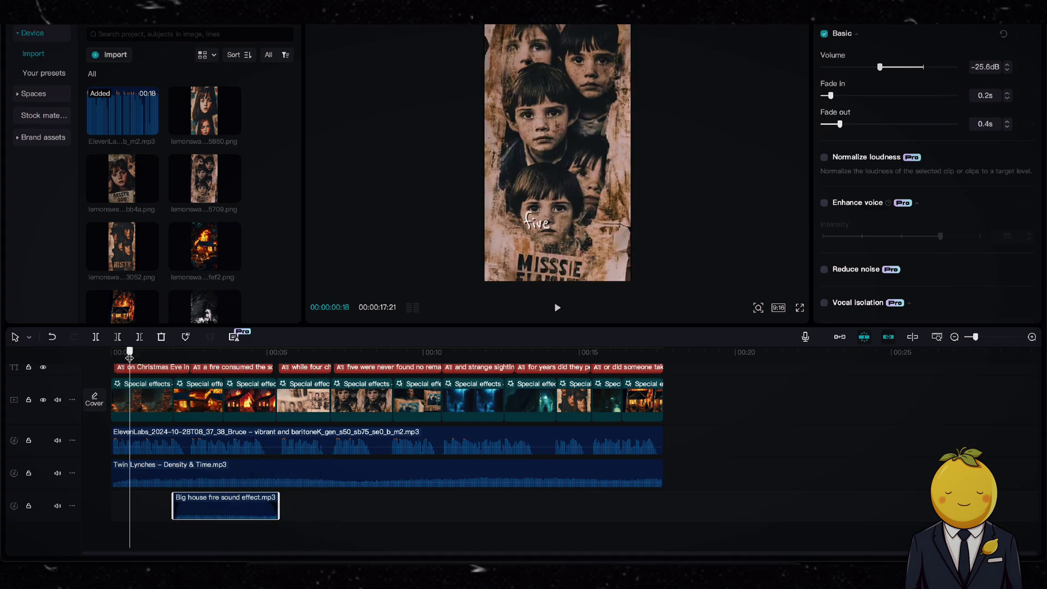
pyautogui.moveTo(129, 356); pyautogui.dragTo(115, 356)
pyautogui.press('space')
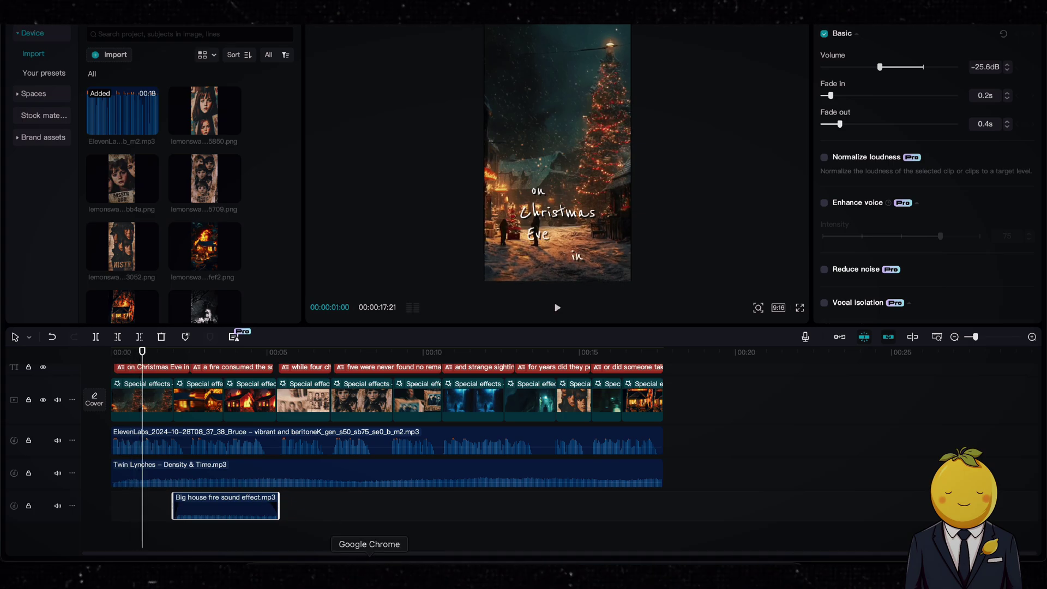
# Step: Switch to YouTube in the browser and search for "christmas sfx"
pyautogui.click(369, 564)
pyautogui.click(422, 564)
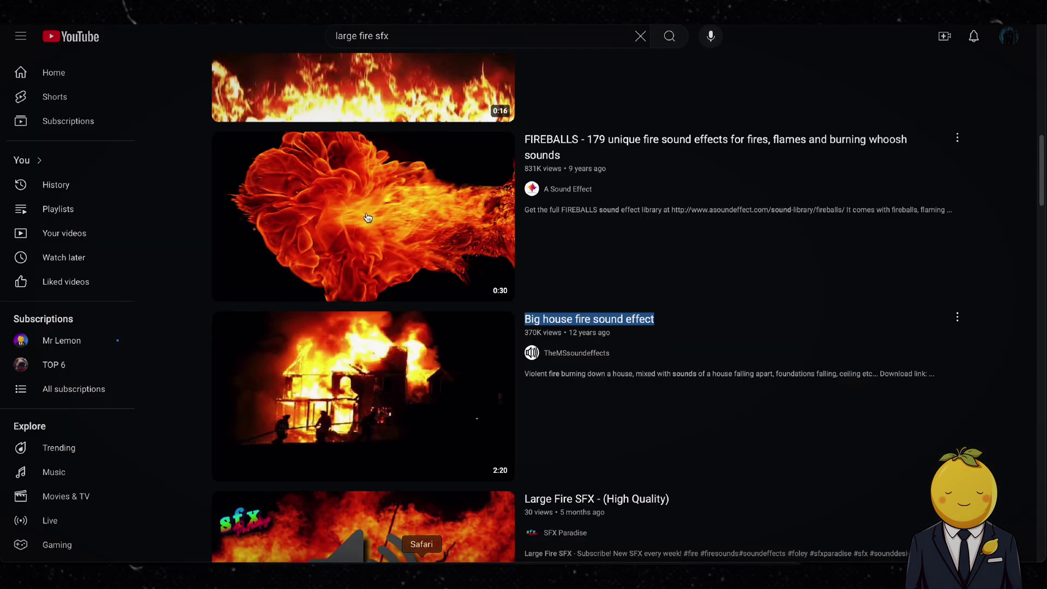
pyautogui.hotkey('shift', 'Home')
pyautogui.write('christma')
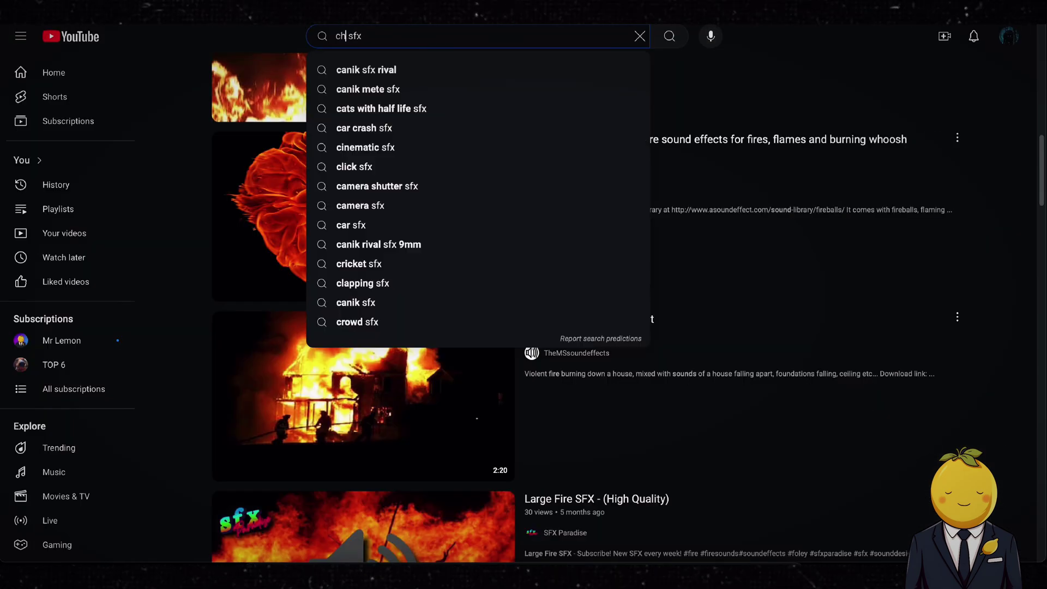
pyautogui.write('s')
pyautogui.press('Return')
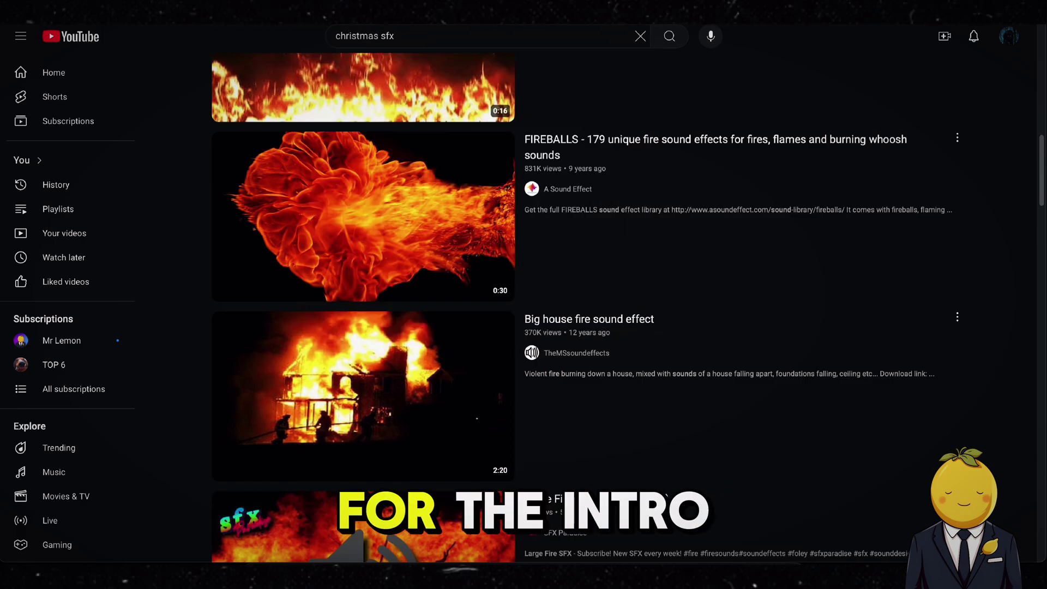
pyautogui.scroll(-1, 313, 289)
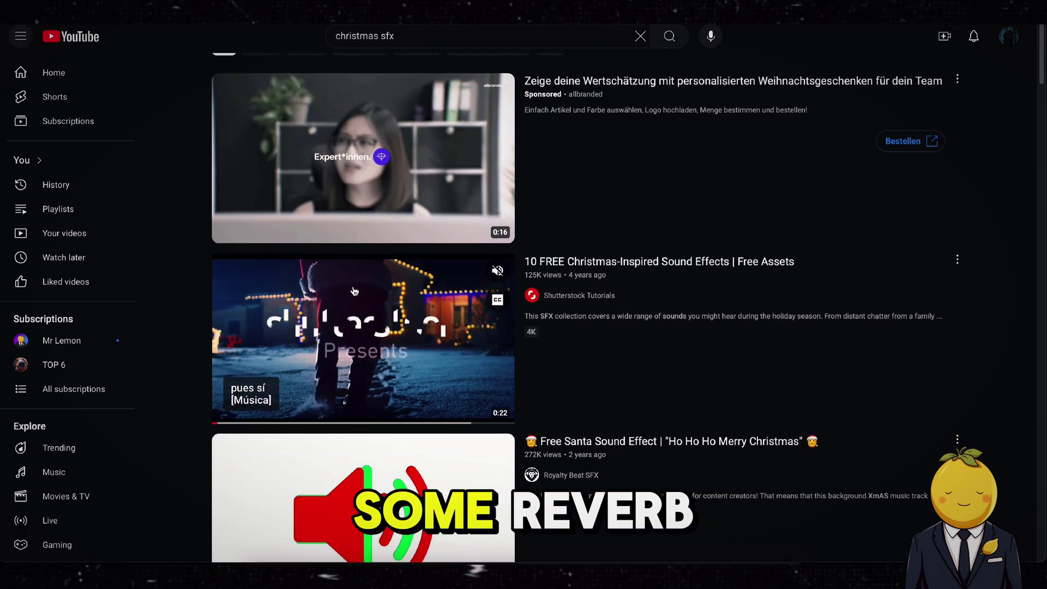
# Step: Open "10 FREE Christmas-Inspired Sound Effects | Free Assets", copy its link and download its audio with the video downloader app
pyautogui.click(330, 357)
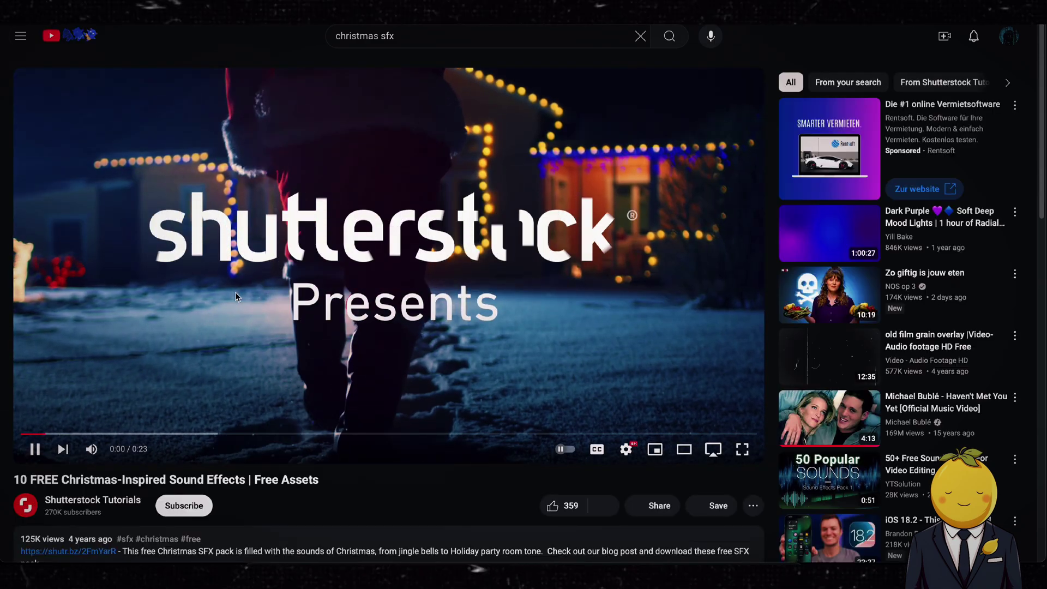
pyautogui.click(235, 292)
pyautogui.press('super+l')
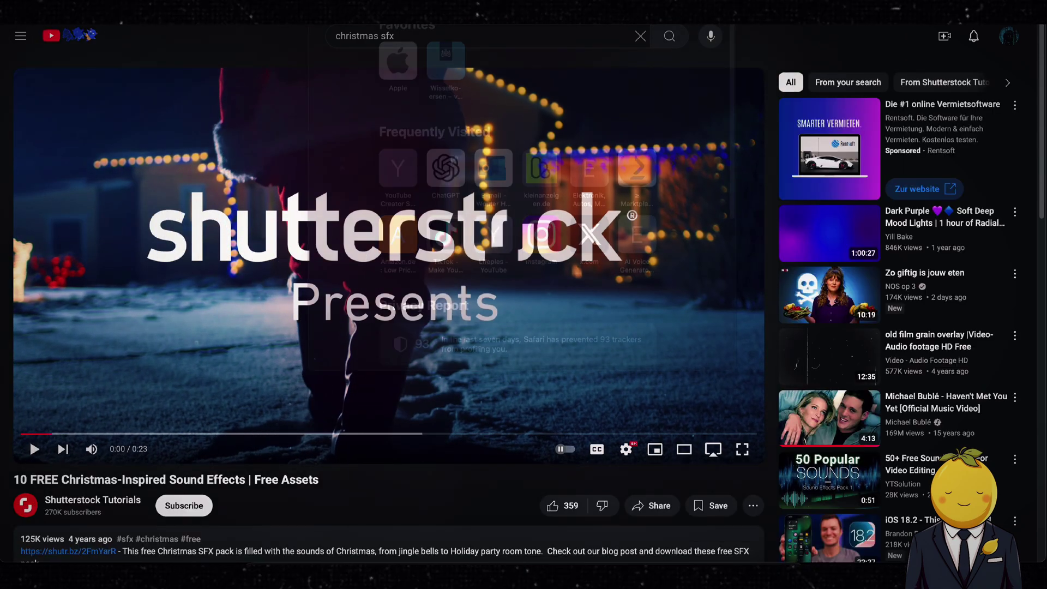
pyautogui.click(653, 572)
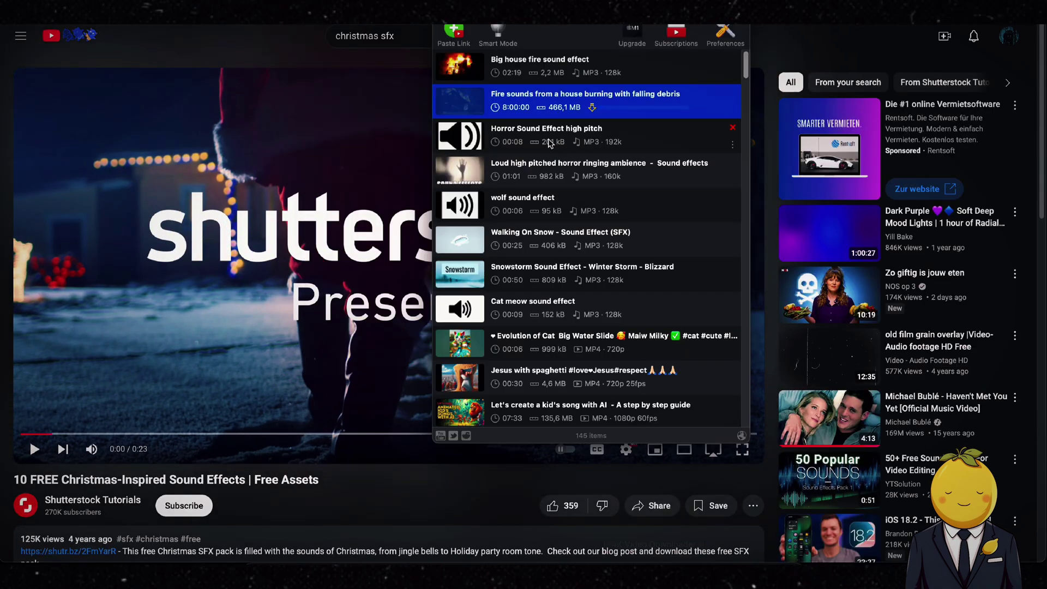
pyautogui.click(455, 32)
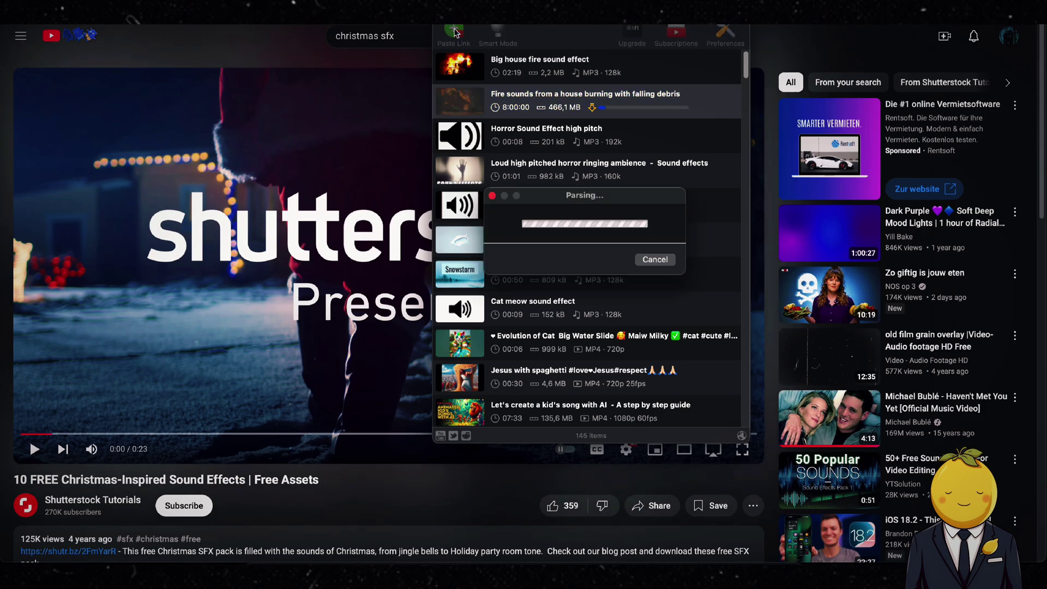
pyautogui.click(711, 309)
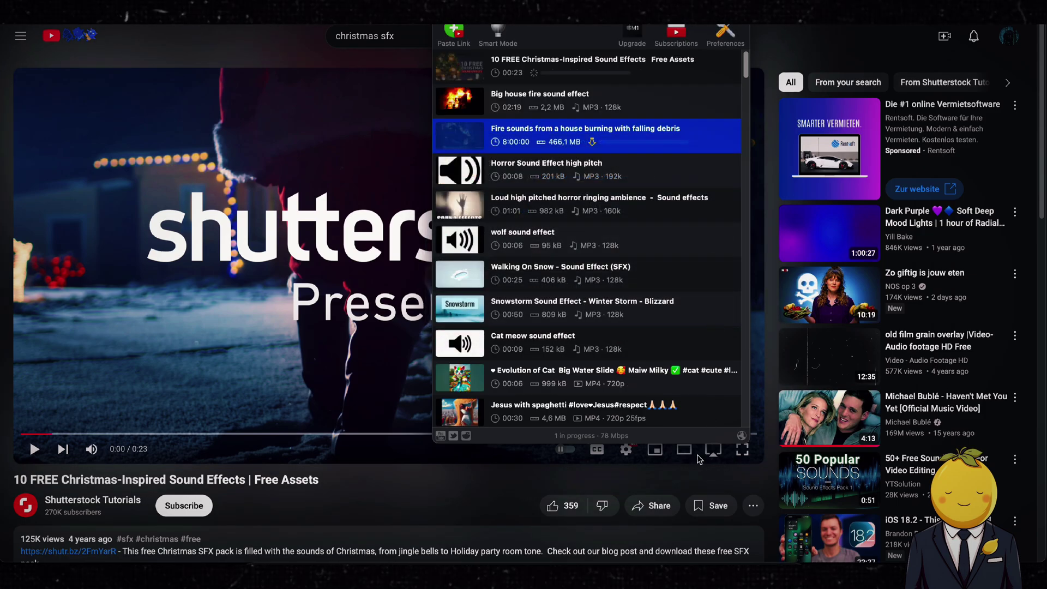
# Step: Switch back to CapCut and add the downloaded "10 FREE Christmas-Inspired Sound Effects" MP3 from Downloads on a new track below the fire sound
pyautogui.click(525, 569)
pyautogui.click(261, 570)
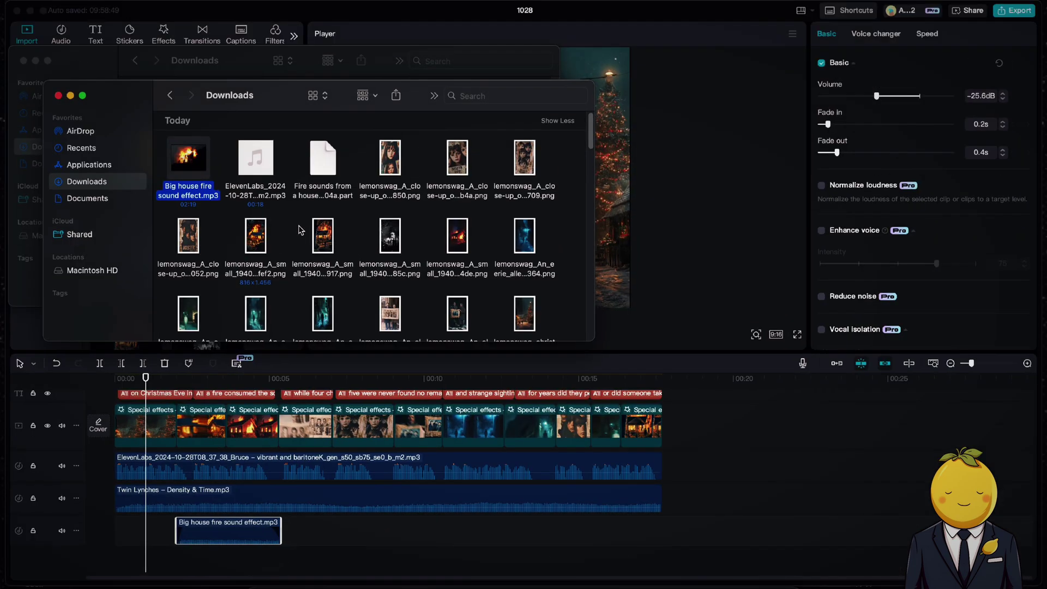
pyautogui.click(323, 199)
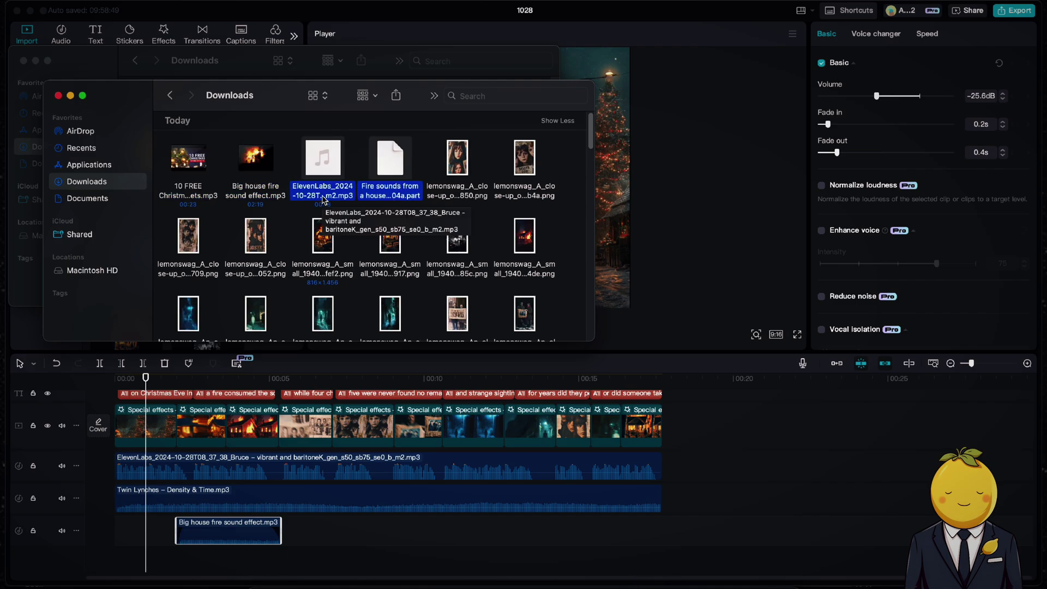
pyautogui.click(390, 191)
pyautogui.rightClick(386, 188)
pyautogui.click(409, 228)
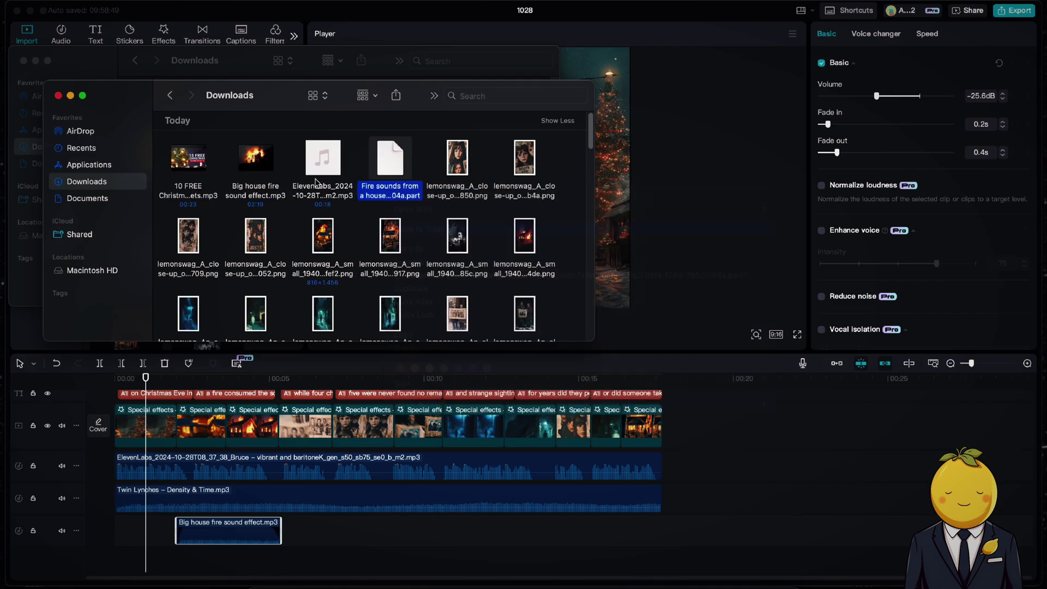
pyautogui.moveTo(372, 483); pyautogui.dragTo(370, 540)
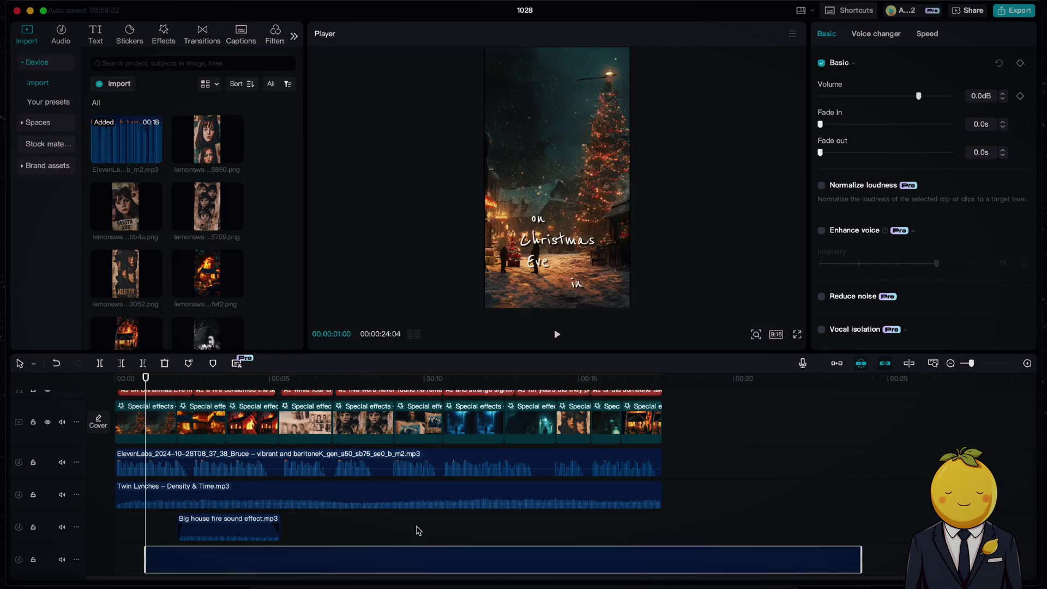
# Step: Preview the Christmas sound and trim its end so that about 1.9 s remains
pyautogui.press('space')
pyautogui.scroll(-1, 333, 545)
pyautogui.press('space')
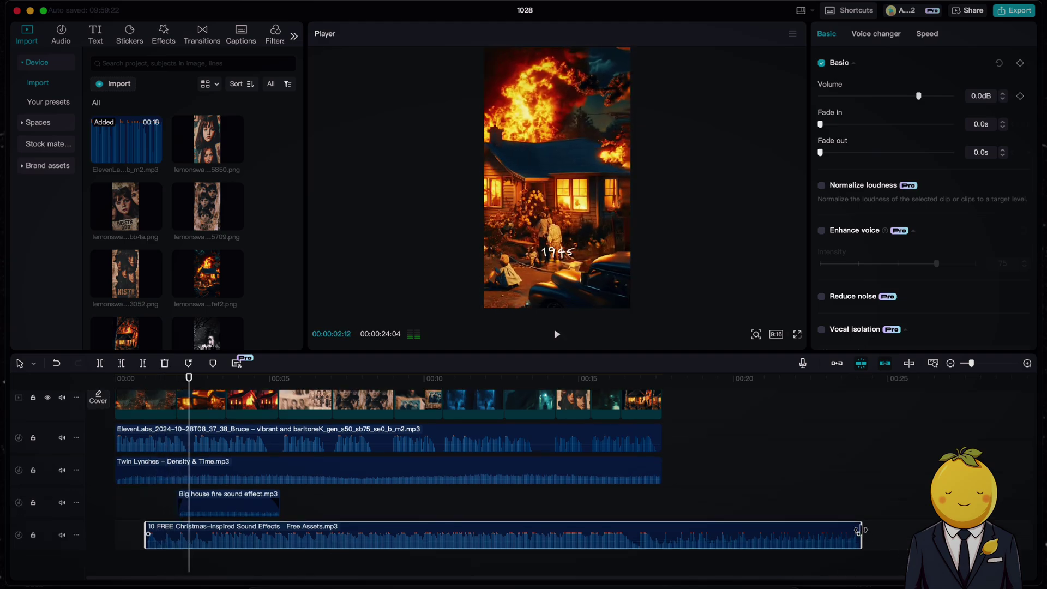
pyautogui.moveTo(860, 534); pyautogui.dragTo(201, 532)
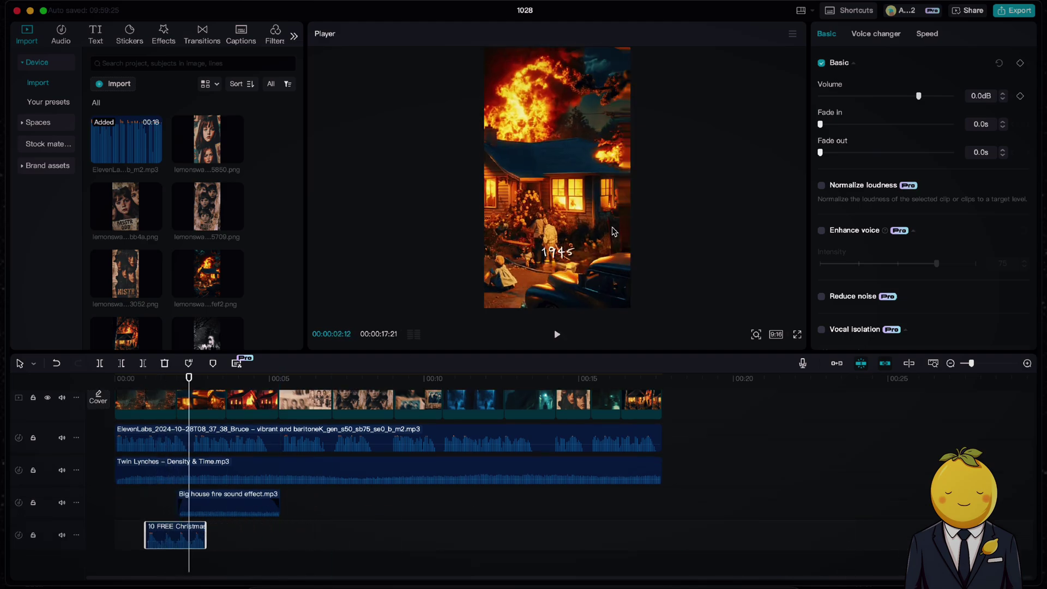
# Step: Slow the Christmas sound to 0.7x, replay it and turn Keep pitch off
pyautogui.click(925, 35)
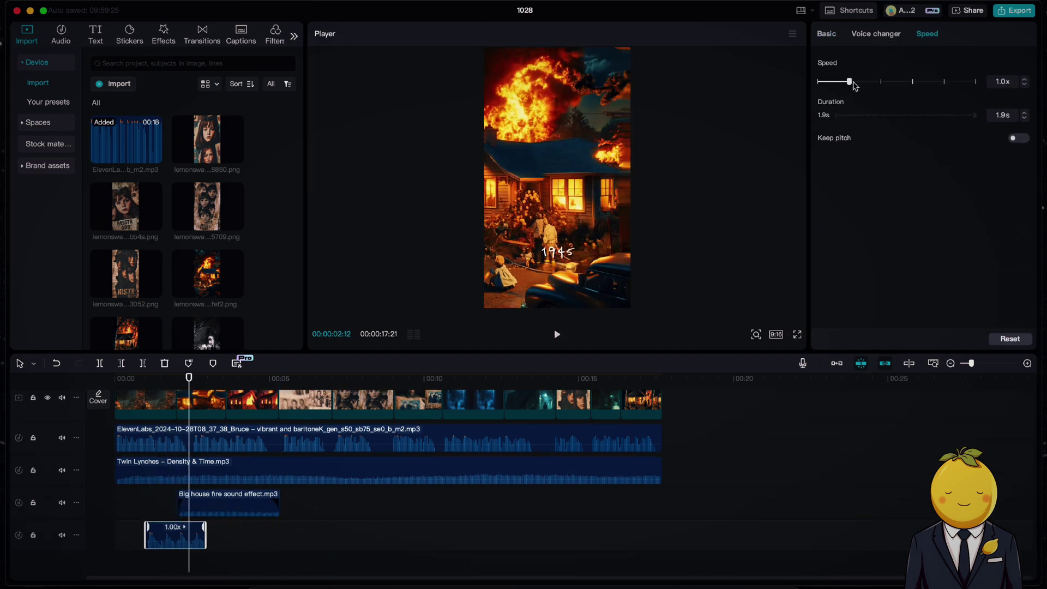
pyautogui.moveTo(839, 83); pyautogui.dragTo(839, 83)
pyautogui.press('space')
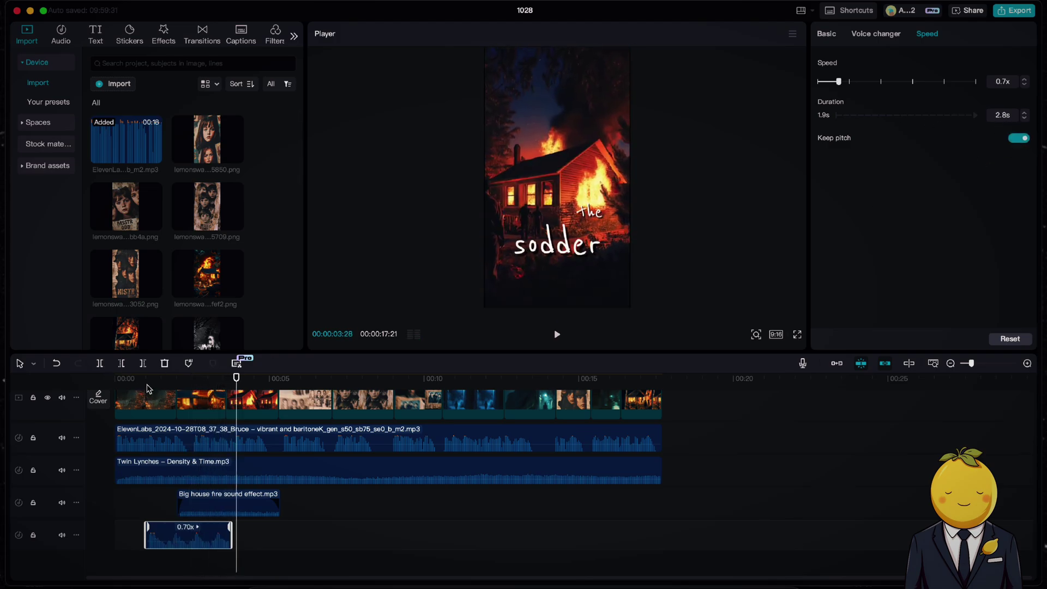
pyautogui.click(148, 387)
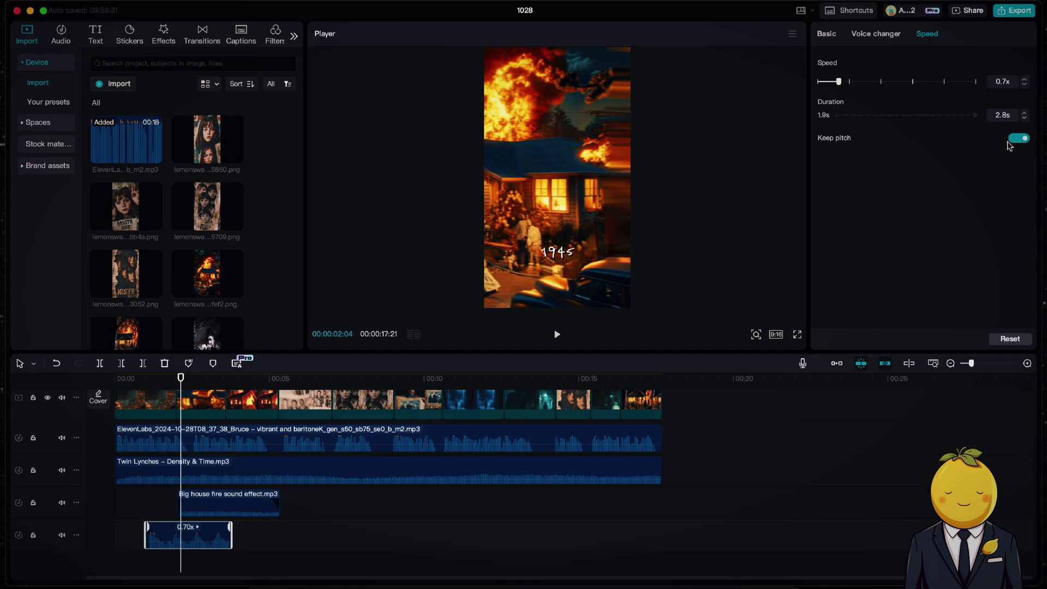
pyautogui.click(1016, 140)
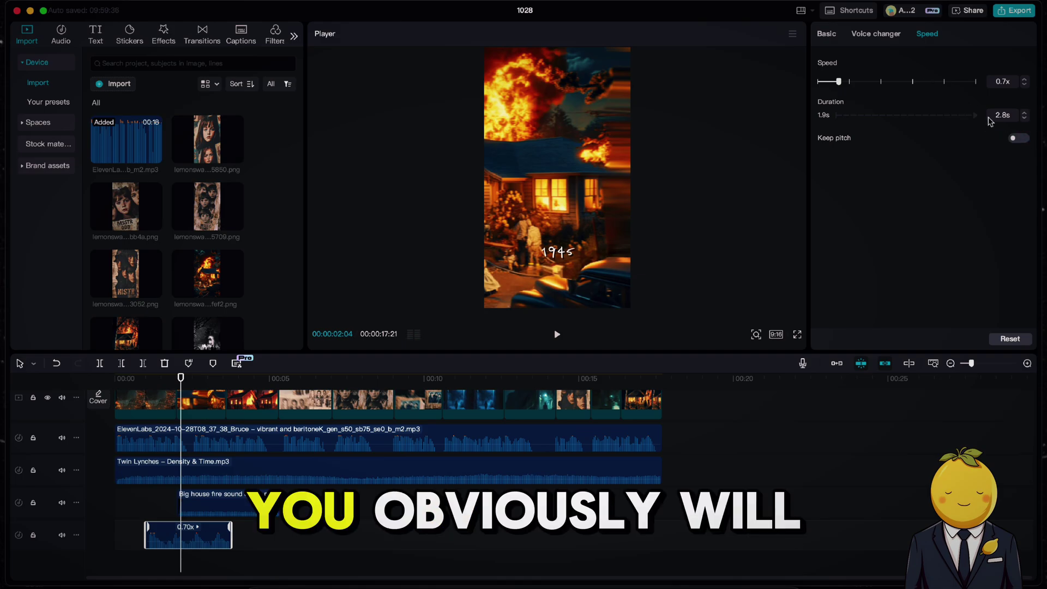
# Step: Apply the Echo voice filter to the Christmas sound
pyautogui.click(890, 36)
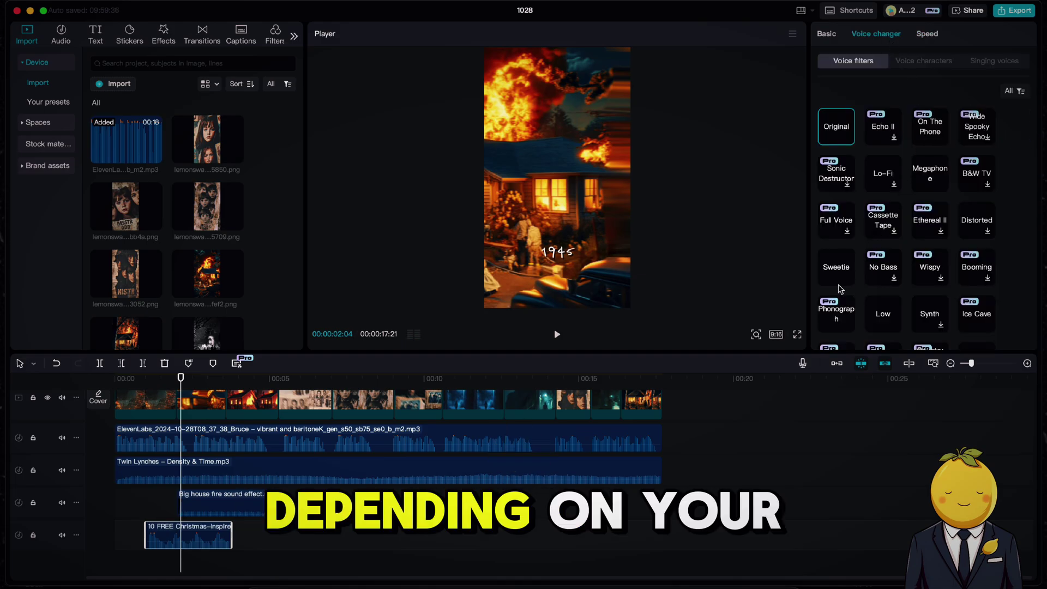
pyautogui.scroll(-5, 988, 214)
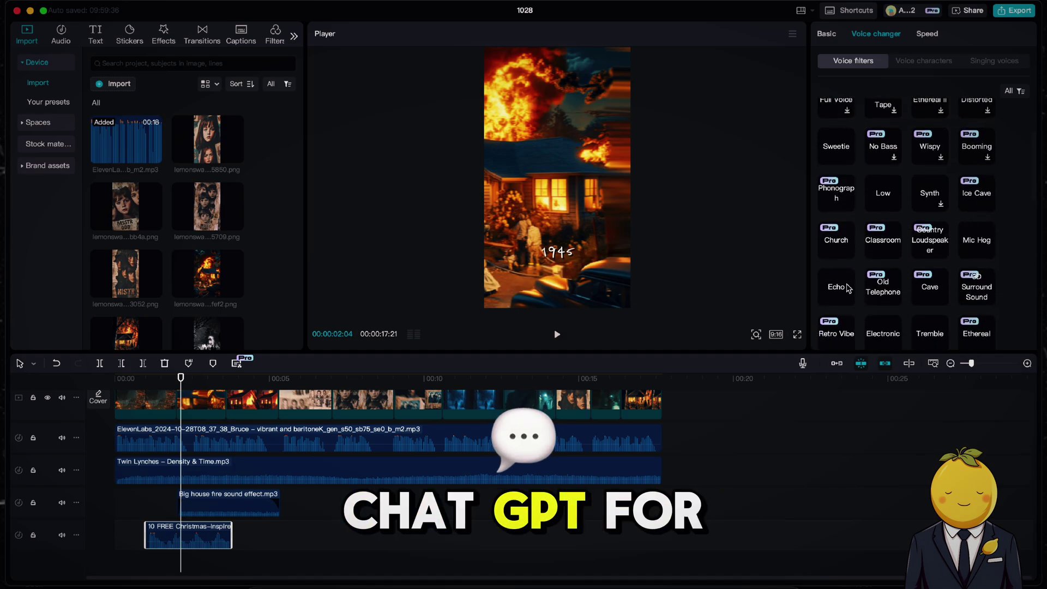
pyautogui.click(836, 286)
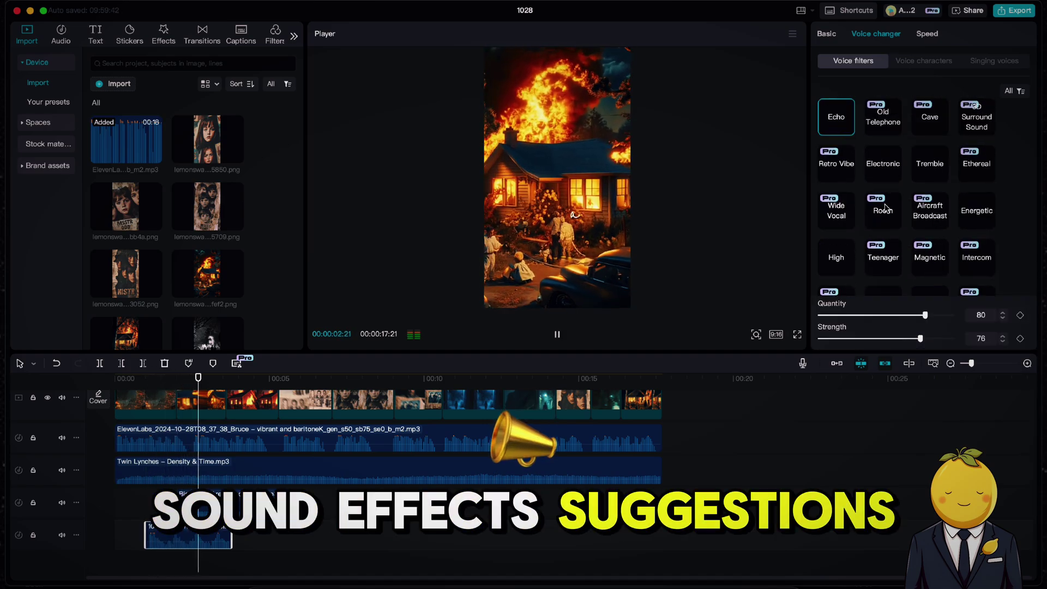
# Step: Move the Christmas sound to the start of the video, trim its end to where the fire sound begins, and replay the video
pyautogui.moveTo(169, 543); pyautogui.dragTo(138, 542)
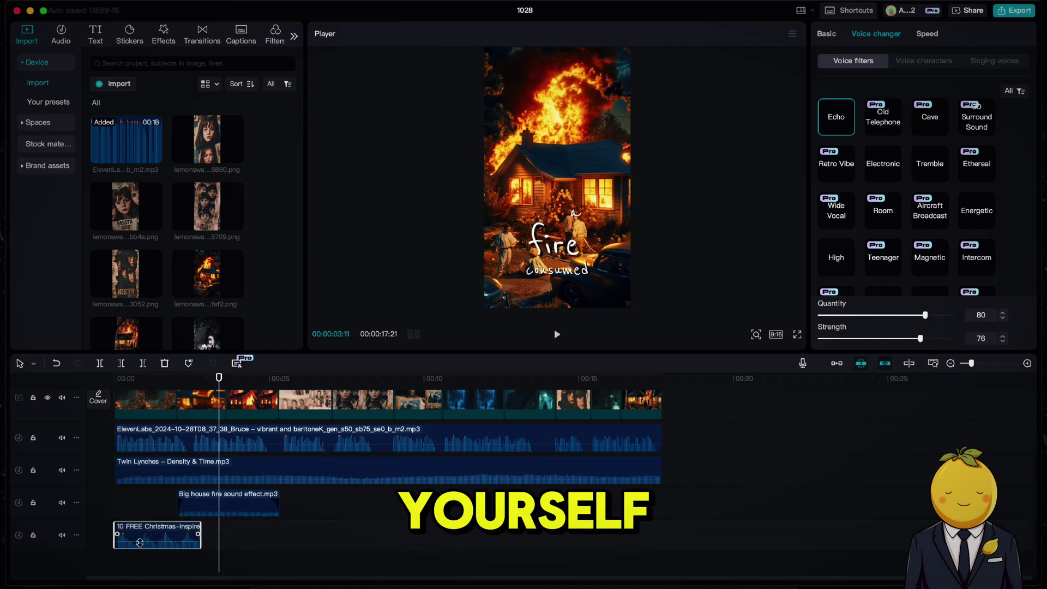
pyautogui.moveTo(206, 532); pyautogui.dragTo(168, 539)
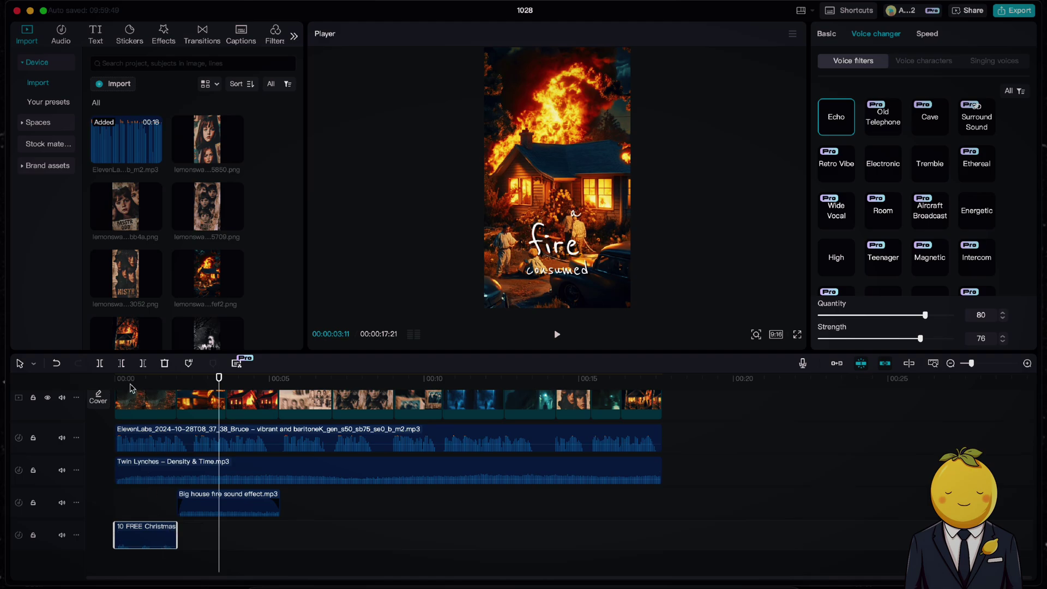
pyautogui.press('Home')
pyautogui.press('space')
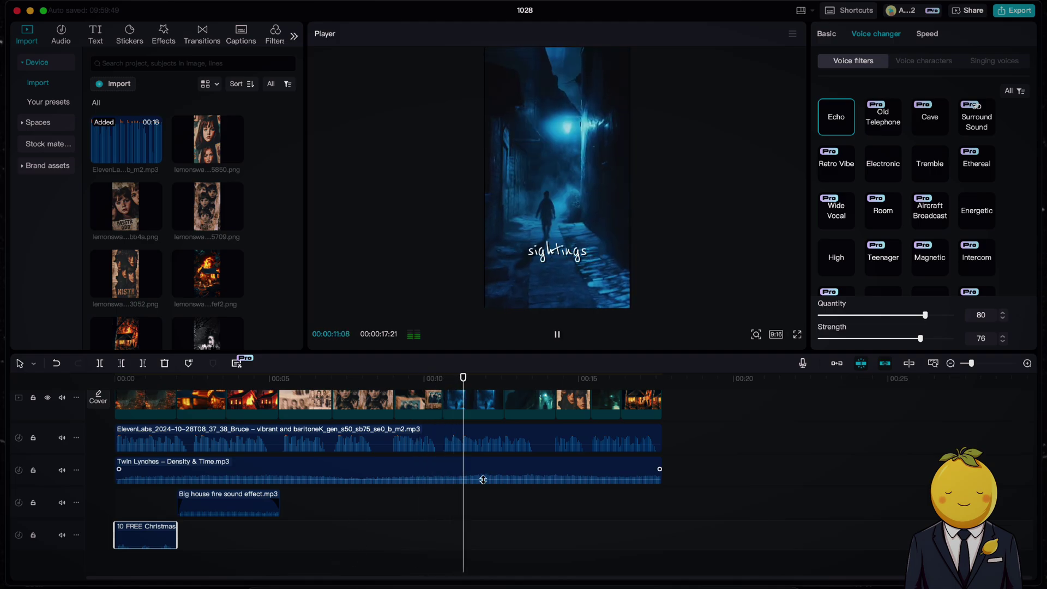
# Step: Preview Horror Sound Effect high pitch.mp3 from the Downloads folder and place it in the timeline under the alley clips, starting at about 10.5 s
pyautogui.click(264, 580)
pyautogui.scroll(-3, 394, 299)
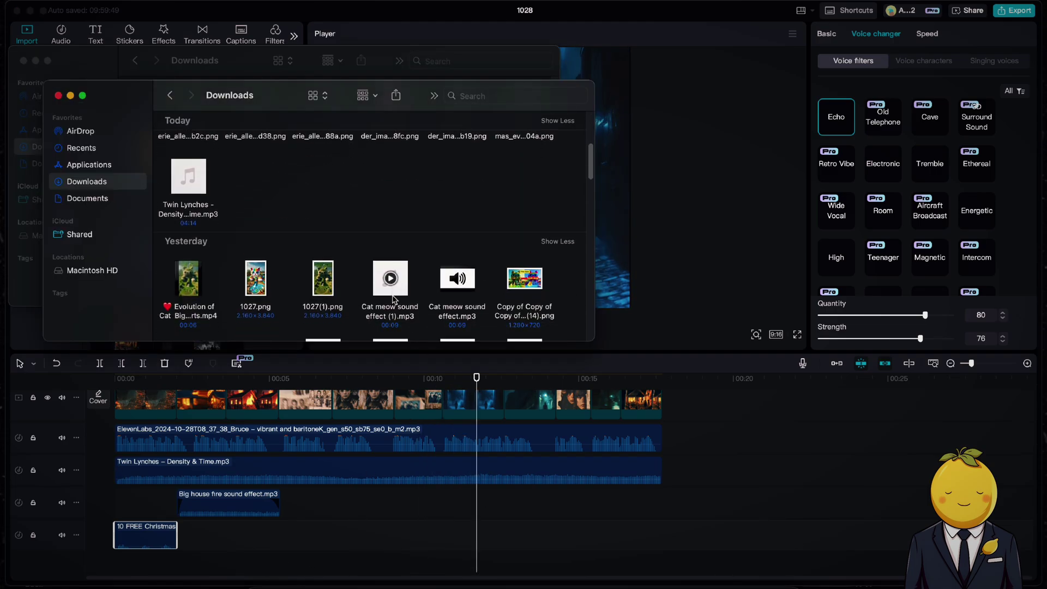
pyautogui.scroll(-5, 404, 281)
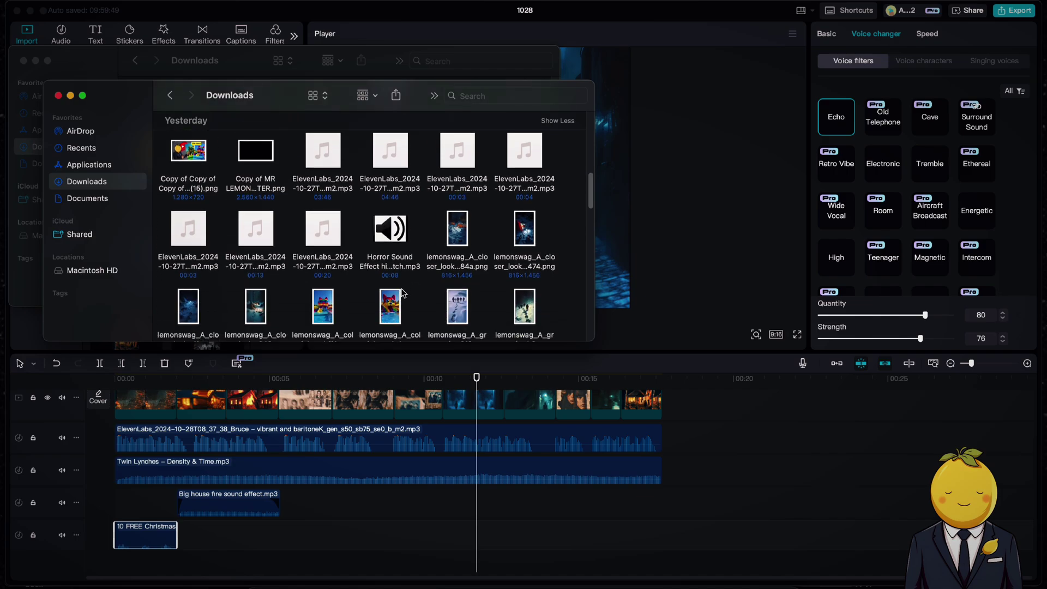
pyautogui.click(379, 259)
pyautogui.press('space')
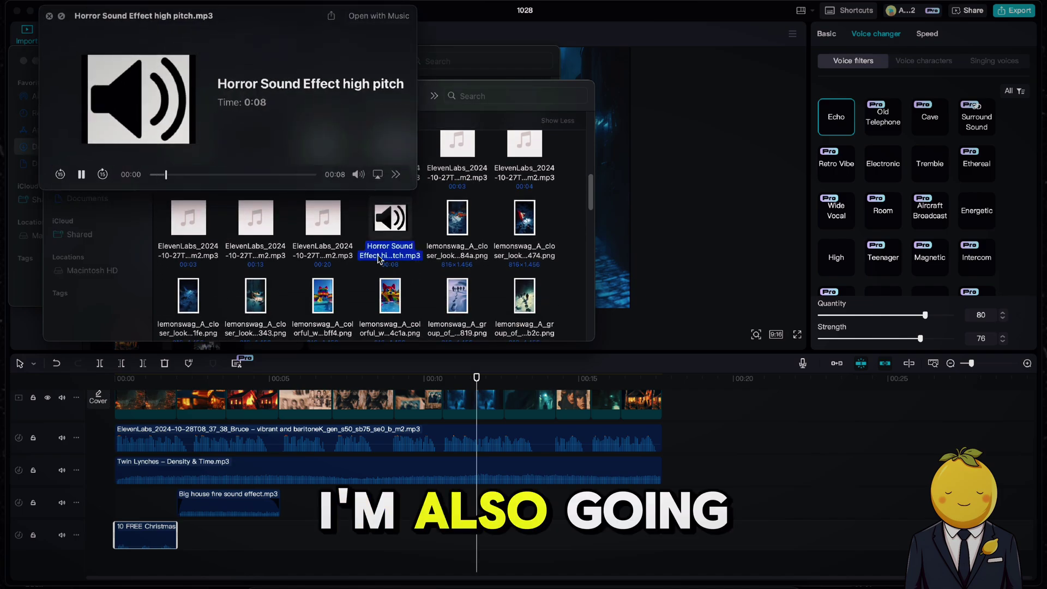
pyautogui.press('space')
pyautogui.moveTo(378, 260); pyautogui.dragTo(468, 507)
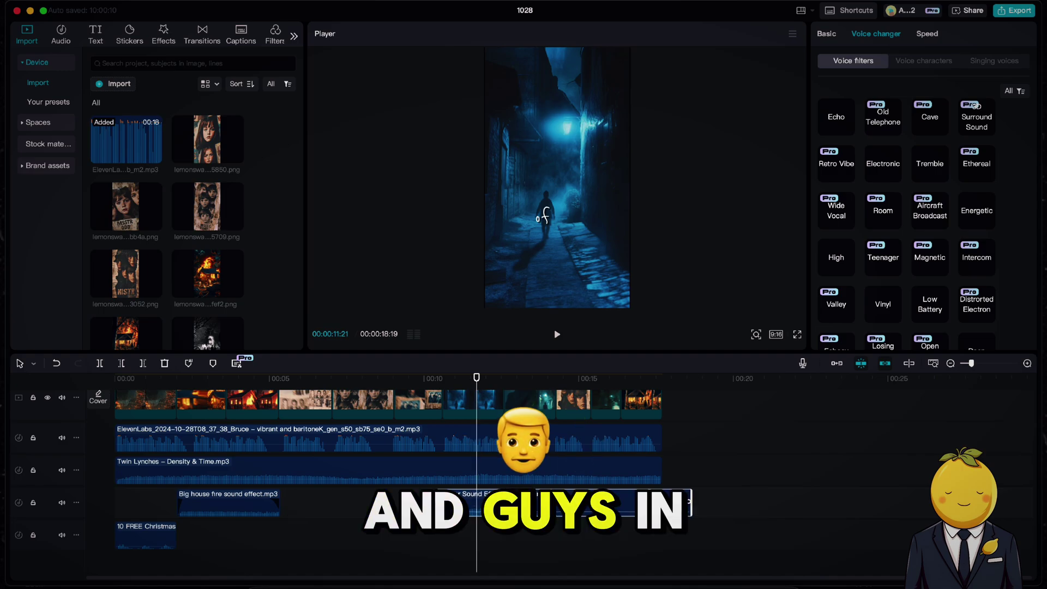
# Step: Play back the section with the horror sound and trim the sound's end to the end of the video
pyautogui.click(445, 382)
pyautogui.press('space')
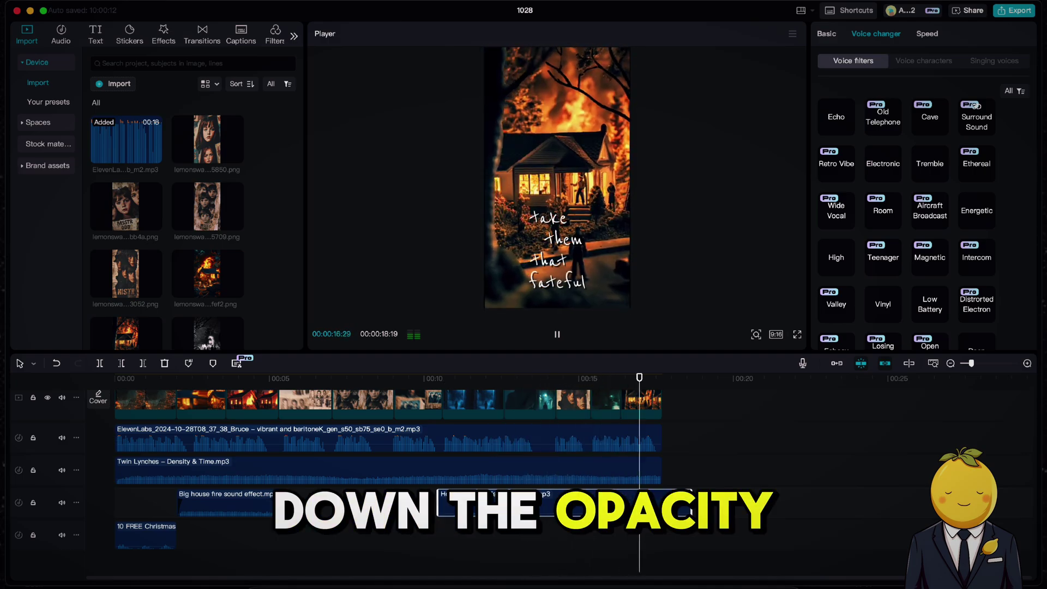
pyautogui.moveTo(691, 501); pyautogui.dragTo(662, 501)
# Step: Duplicate the house fire sound under the final burning-house clip, trim its end to the video's end, and replay that section
pyautogui.click(265, 506)
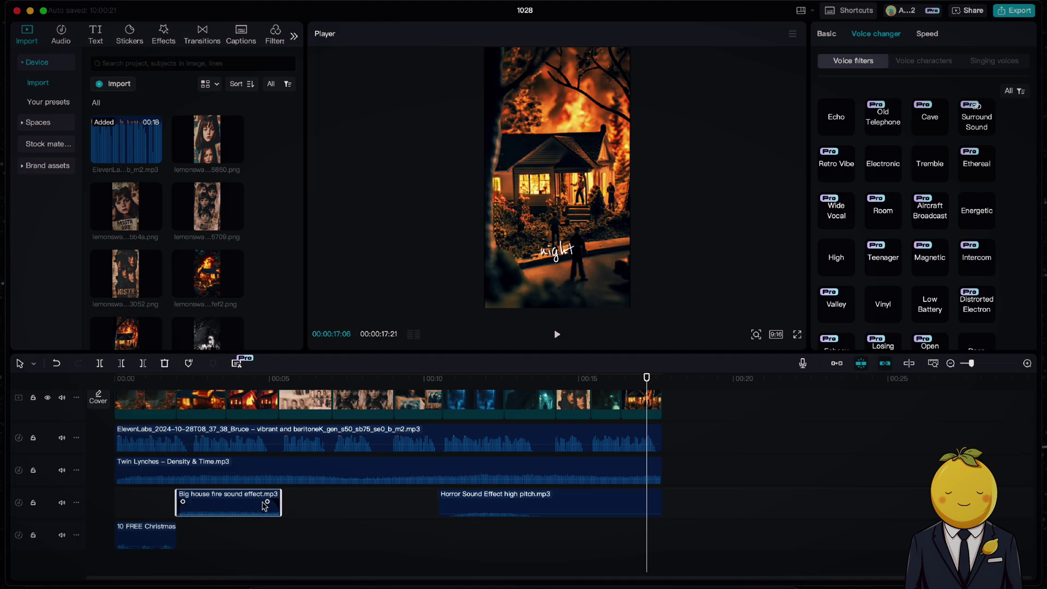
pyautogui.press('super+c')
pyautogui.press('super+v')
pyautogui.moveTo(685, 536); pyautogui.dragTo(659, 535)
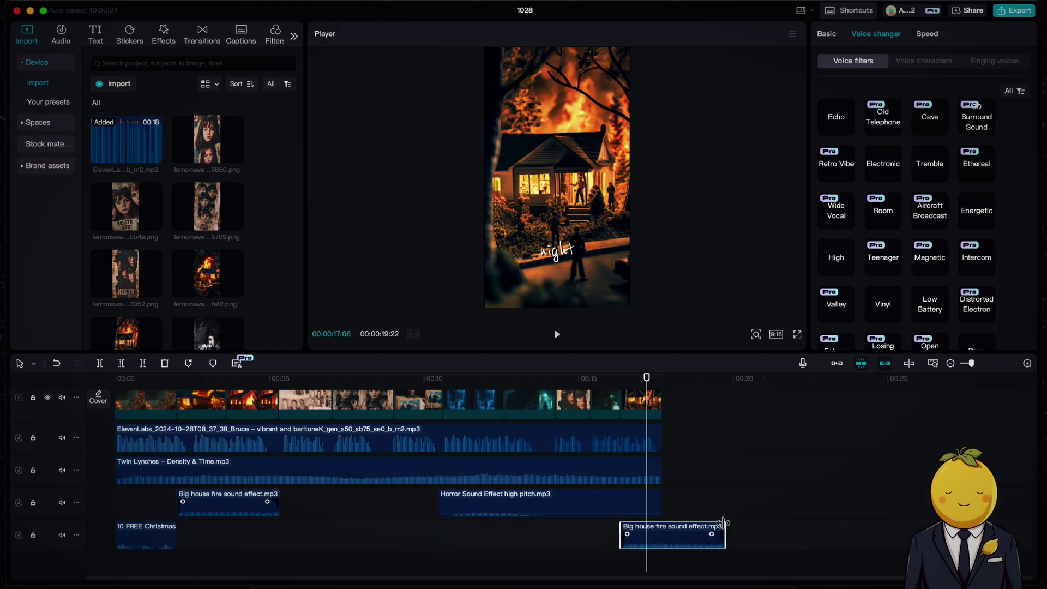
pyautogui.moveTo(725, 535); pyautogui.dragTo(662, 535)
pyautogui.click(616, 382)
pyautogui.press('space')
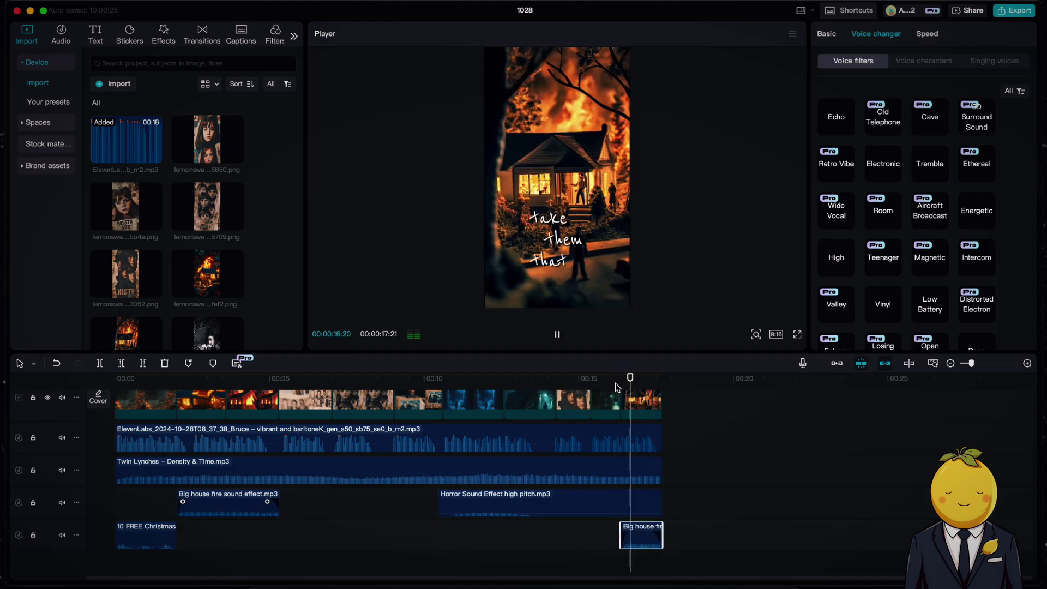
# Step: Return the playhead to the start of the video and rename the project as SodderFamily
pyautogui.click(493, 378)
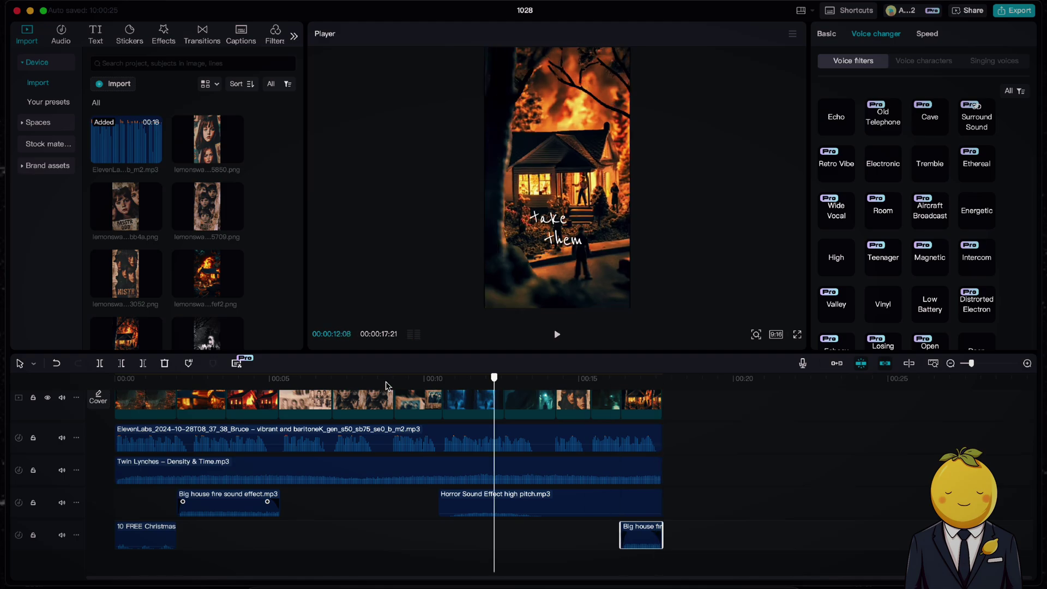
pyautogui.click(142, 379)
pyautogui.scroll(2, 298, 476)
pyautogui.moveTo(250, 380); pyautogui.dragTo(109, 380)
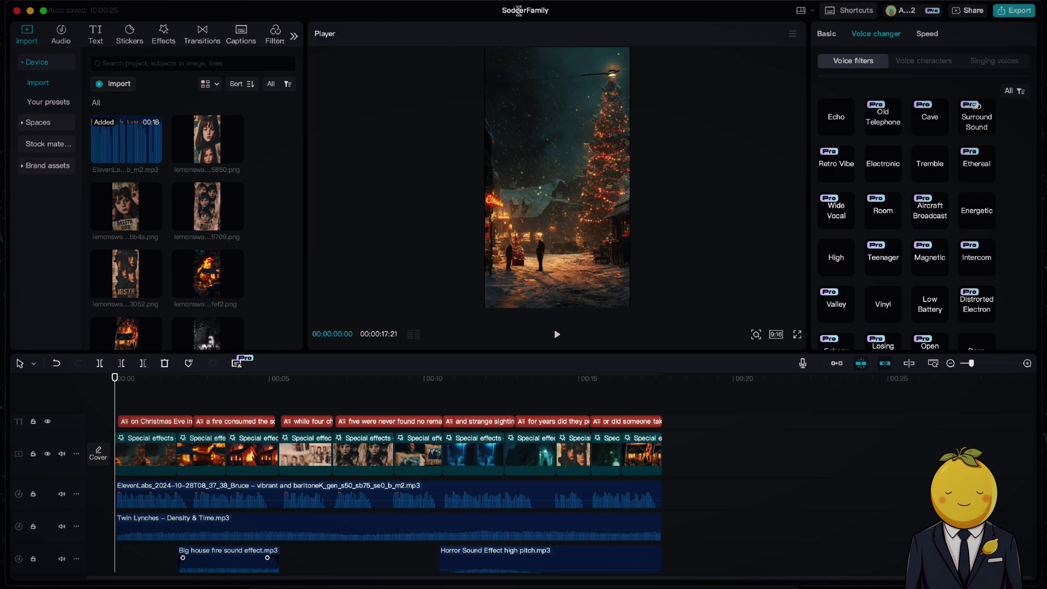
# Step: Add the Oppenheimer filter at the start of the video, set its intensity to 15, and extend it over the whole video
pyautogui.click(152, 379)
pyautogui.moveTo(152, 380); pyautogui.dragTo(131, 378)
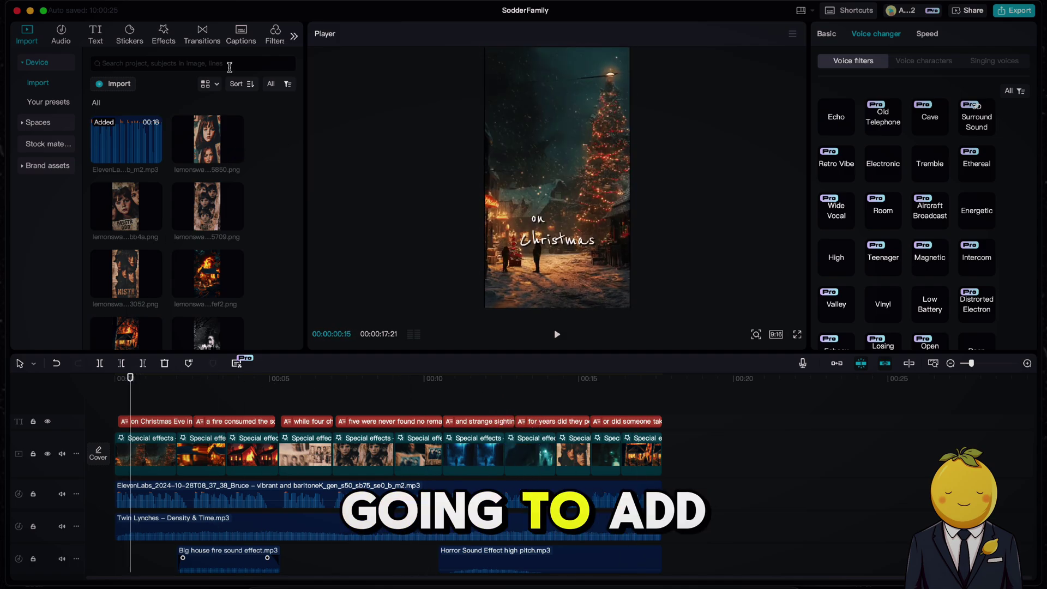
pyautogui.click(273, 38)
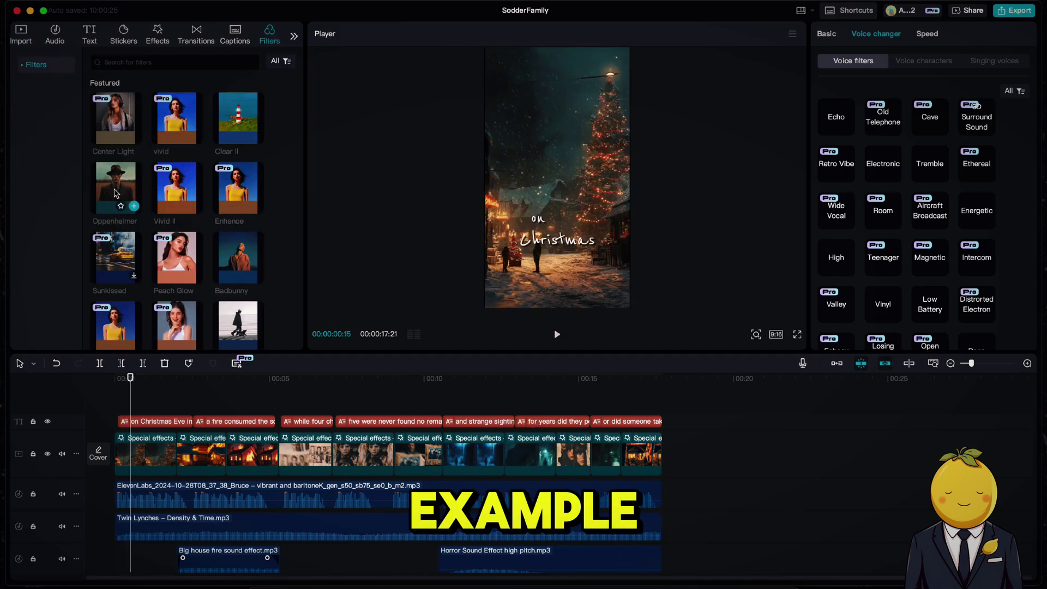
pyautogui.moveTo(115, 193); pyautogui.dragTo(136, 424)
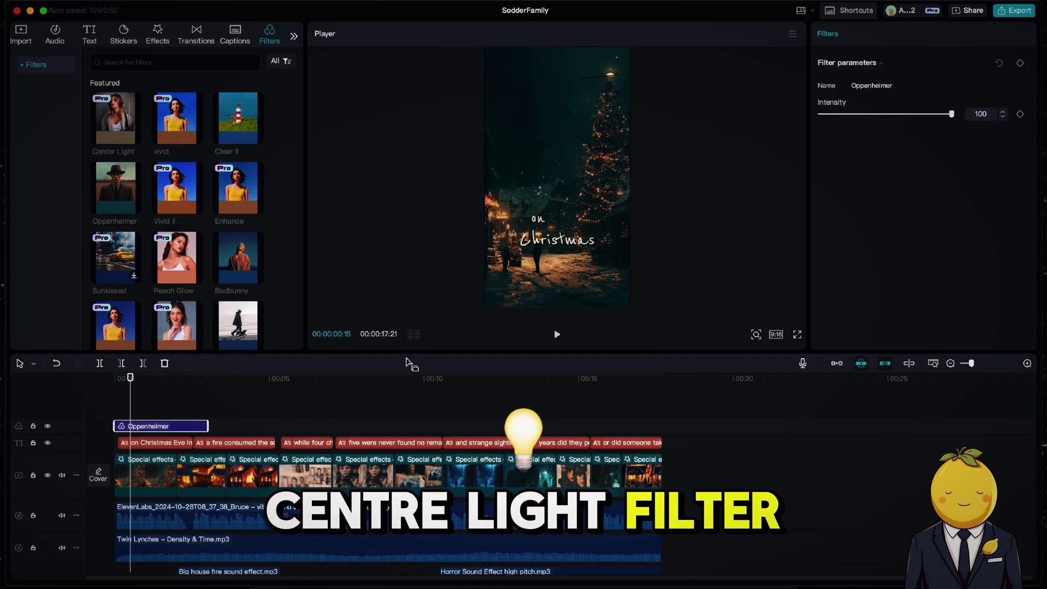
pyautogui.moveTo(886, 111); pyautogui.dragTo(840, 114)
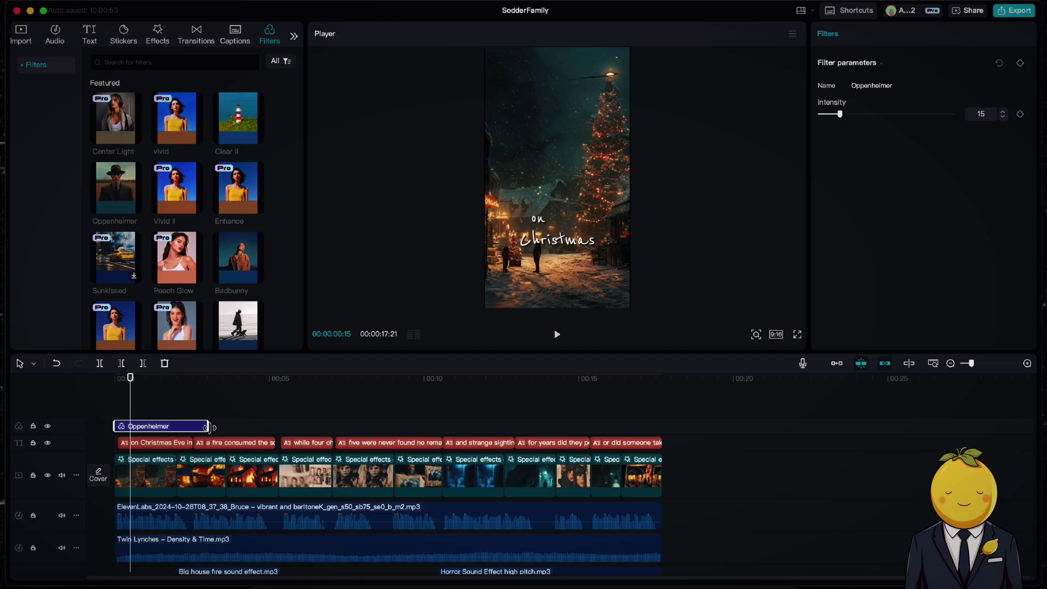
pyautogui.moveTo(210, 427); pyautogui.dragTo(662, 405)
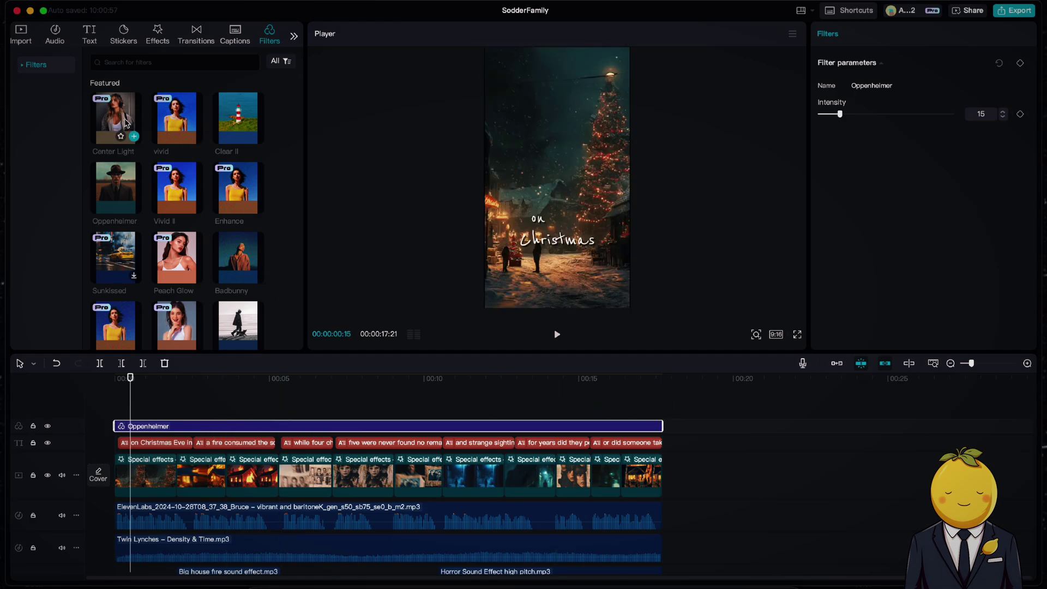
# Step: Add the Center Light filter above the Oppenheimer filter, set its intensity to 27, and extend it over the whole video
pyautogui.moveTo(127, 122); pyautogui.dragTo(114, 425)
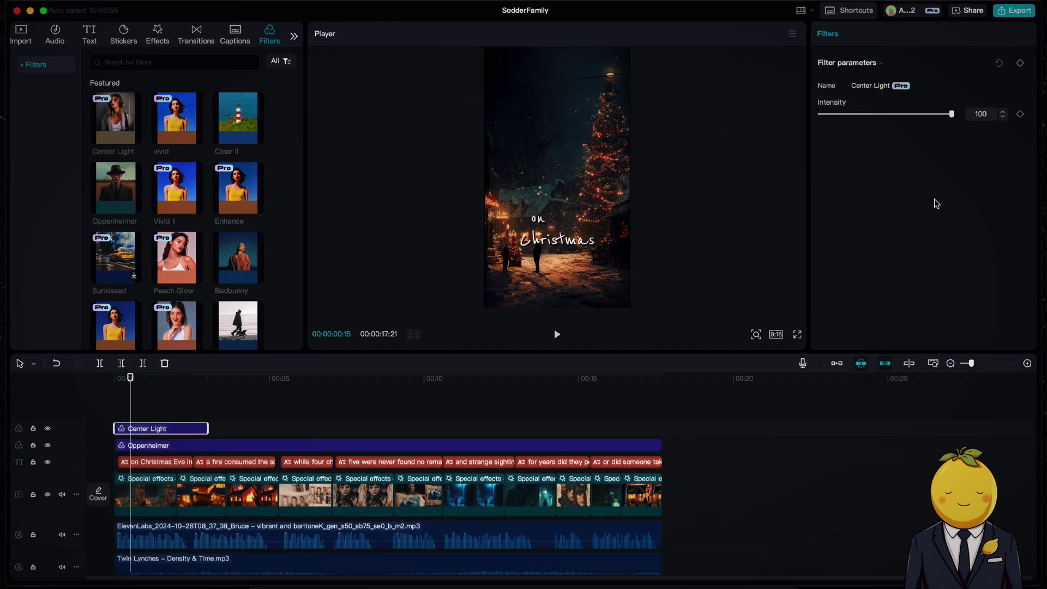
pyautogui.moveTo(894, 120); pyautogui.dragTo(860, 115)
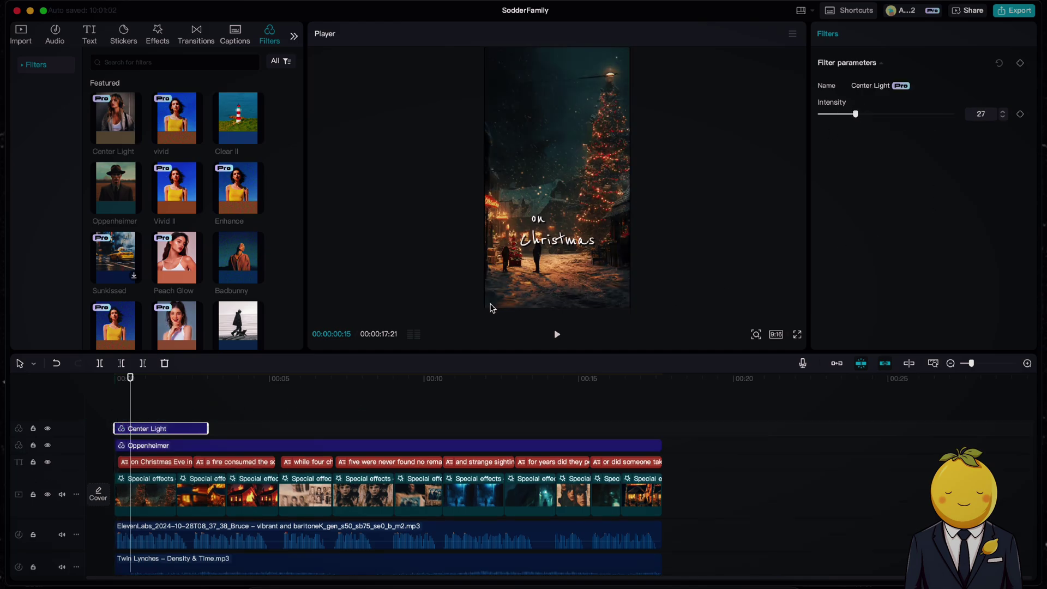
pyautogui.moveTo(205, 428); pyautogui.dragTo(665, 418)
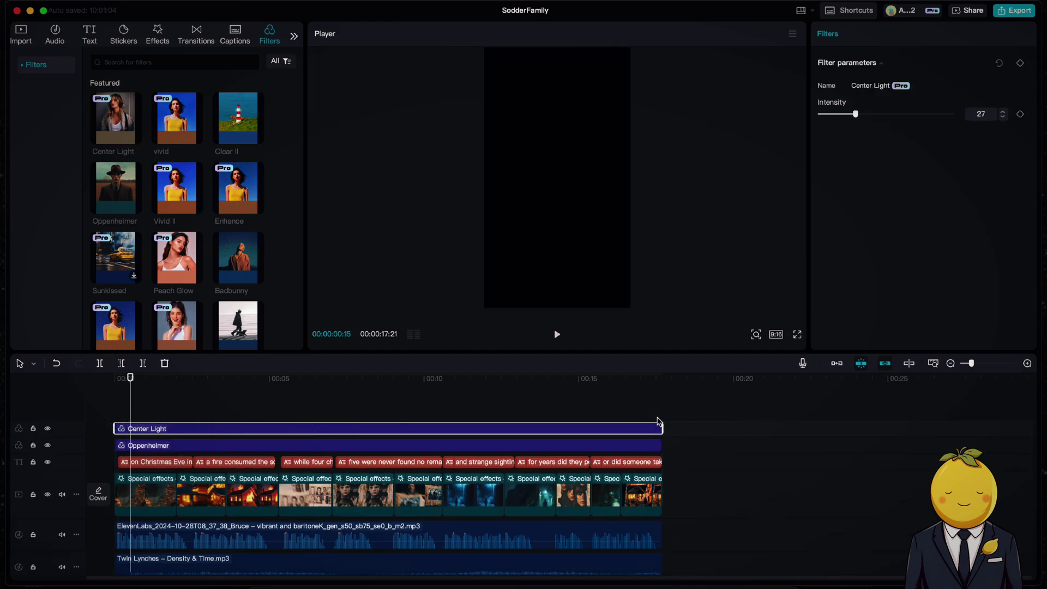
# Step: Play back the opening of the video to review the filters together with the captions and sound layers
pyautogui.press('space')
pyautogui.scroll(-5, 473, 478)
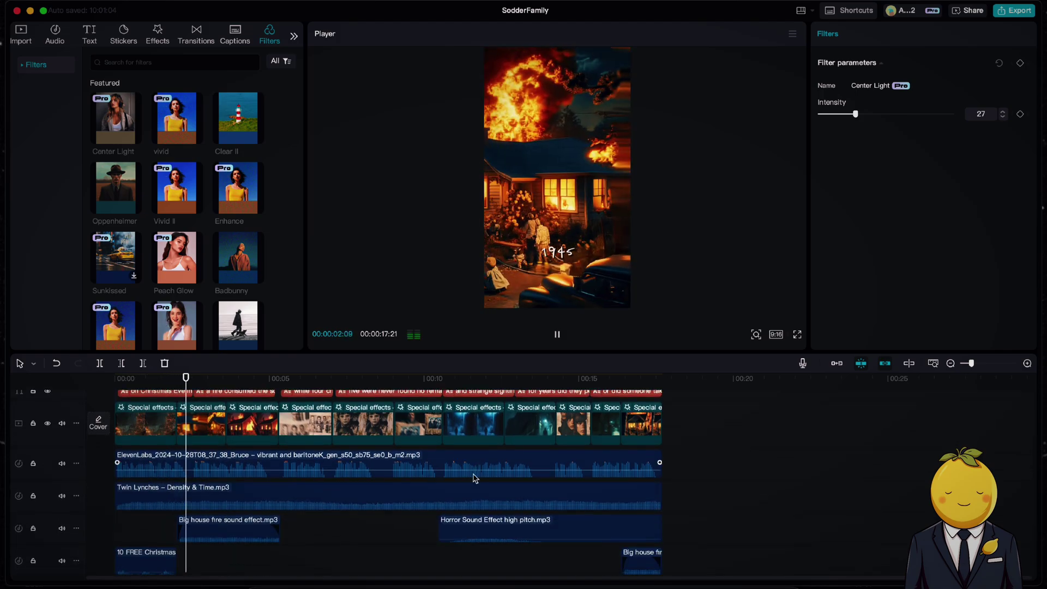
pyautogui.scroll(-3, 474, 476)
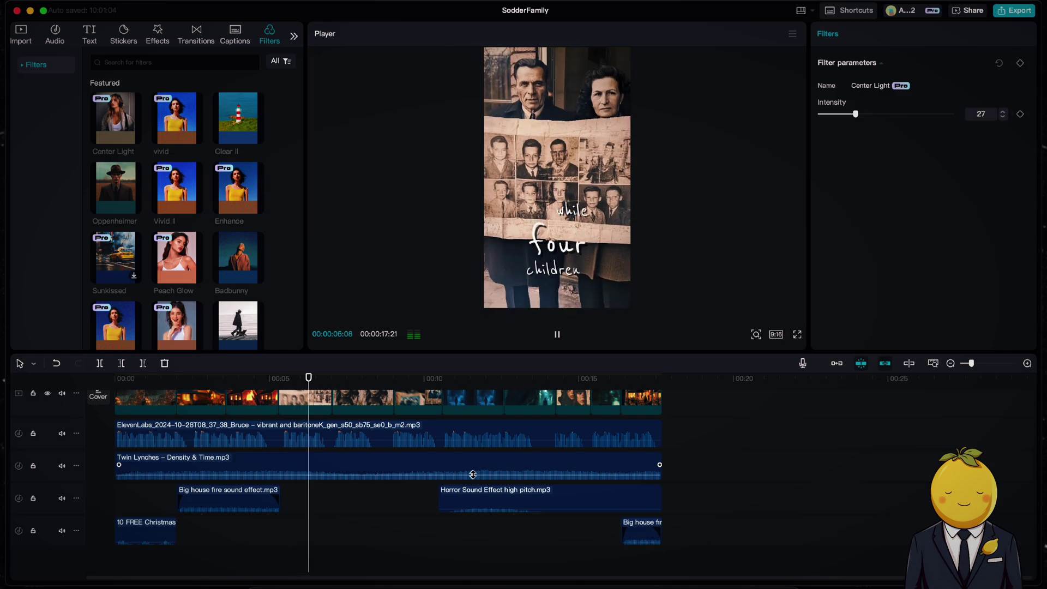
pyautogui.press('space')
pyautogui.press('Home')
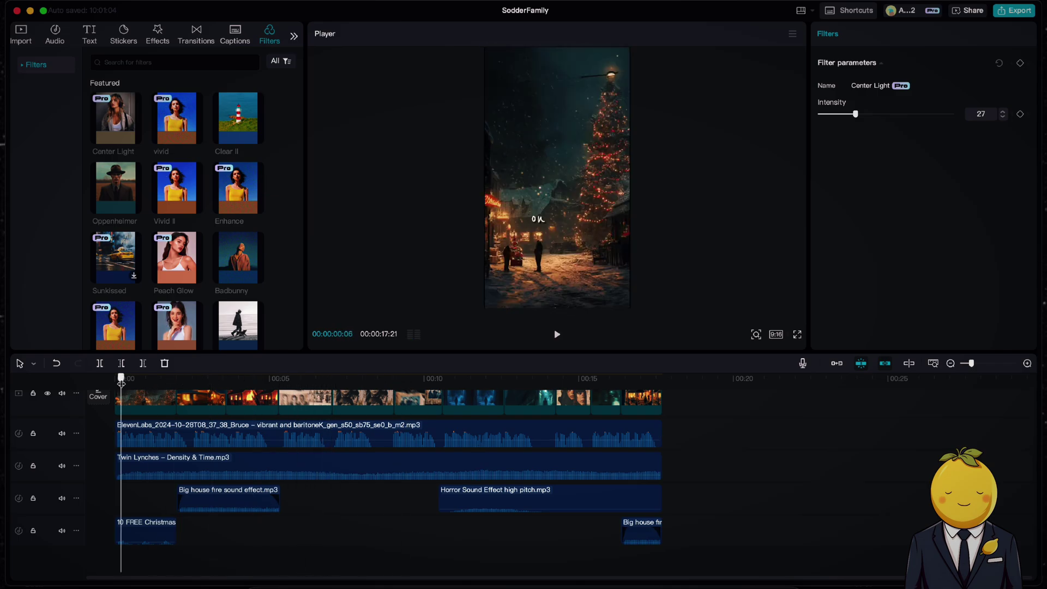
pyautogui.scroll(5, 360, 501)
pyautogui.click(181, 387)
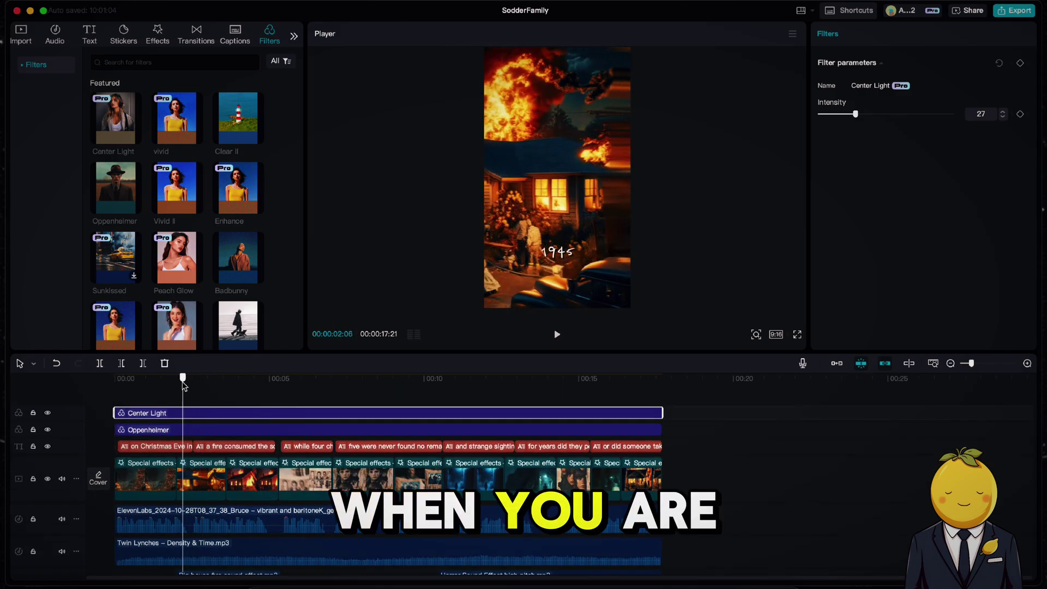
# Step: Open the export settings and set the destination to the Mysteria Monster folder under Documents, Mr Lemon, Other Lemon Channels
pyautogui.click(1011, 11)
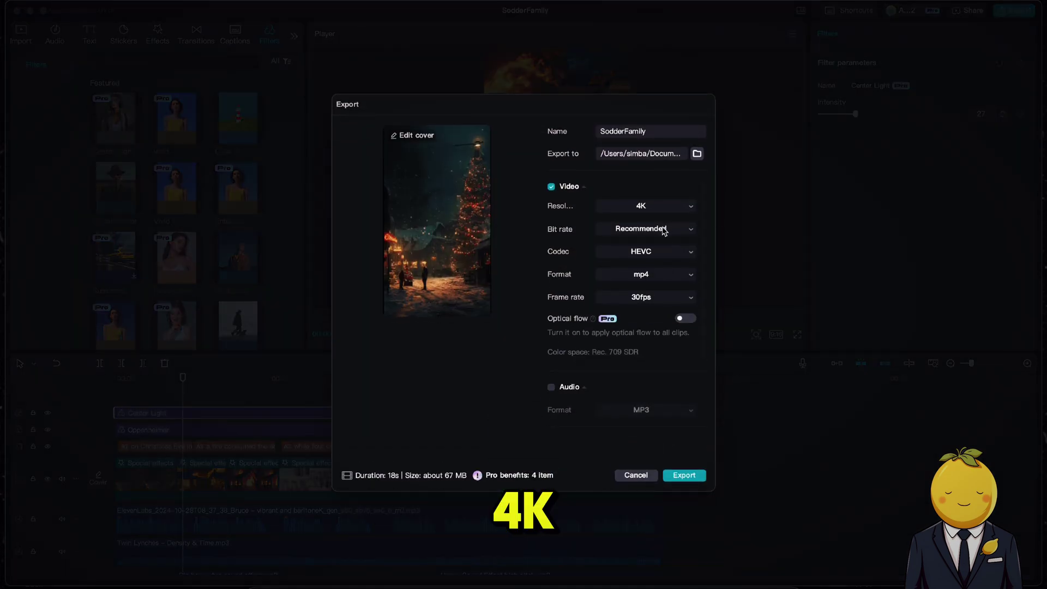
pyautogui.click(697, 154)
pyautogui.click(333, 223)
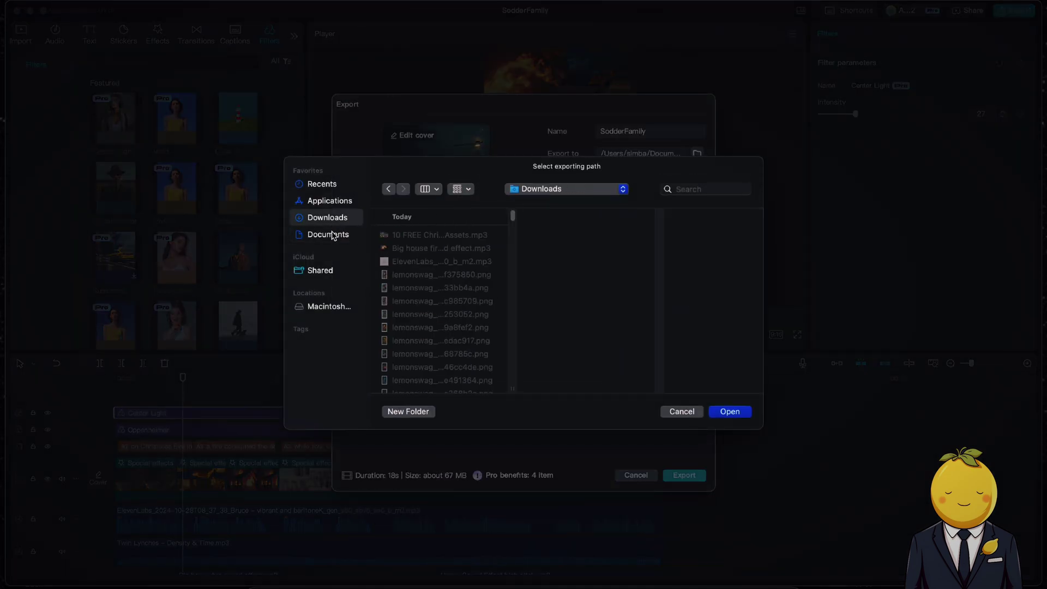
pyautogui.click(338, 233)
pyautogui.click(436, 261)
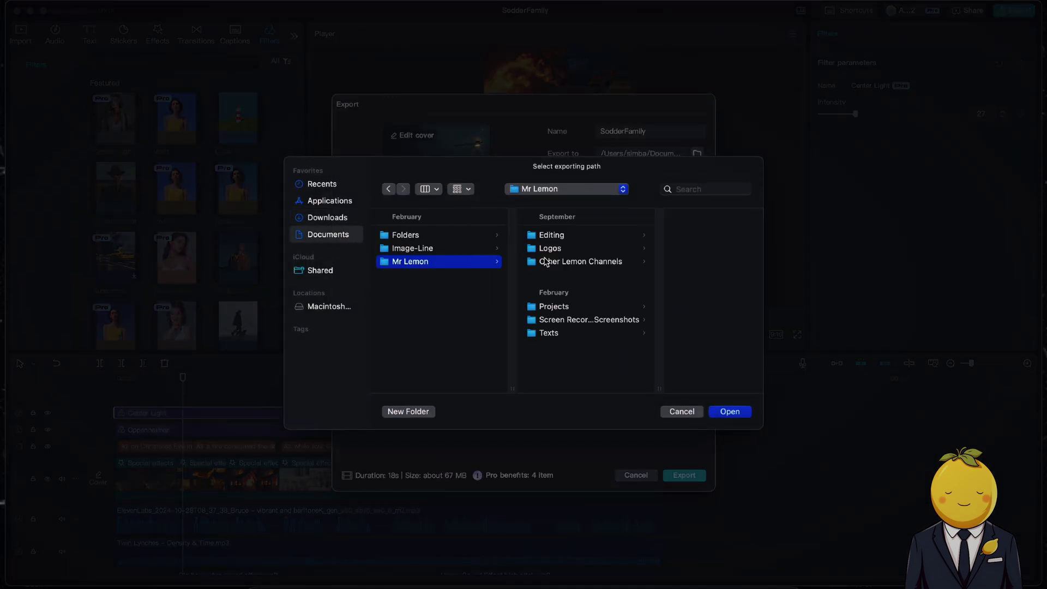
pyautogui.click(546, 262)
pyautogui.click(665, 235)
pyautogui.click(729, 412)
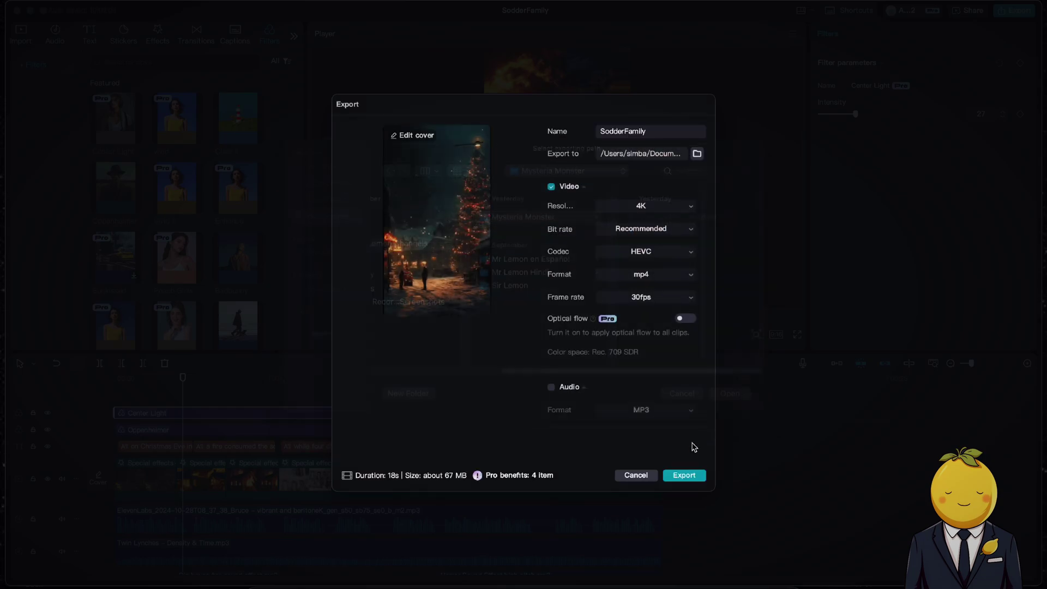
# Step: Set the export frame rate to 60fps and export the SodderFamily video in 4K
pyautogui.click(640, 297)
pyautogui.click(662, 393)
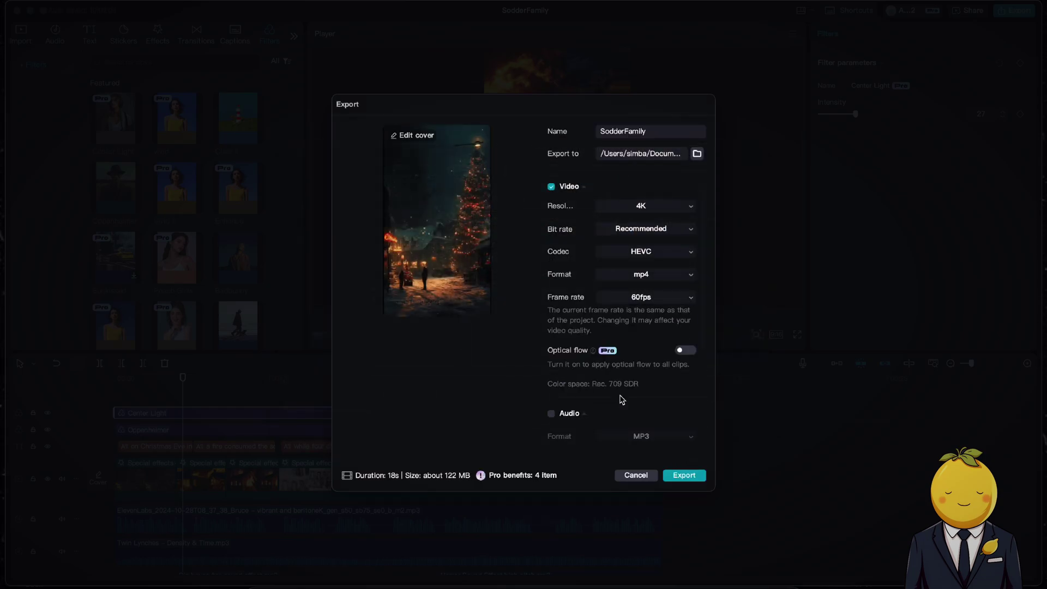
pyautogui.click(684, 475)
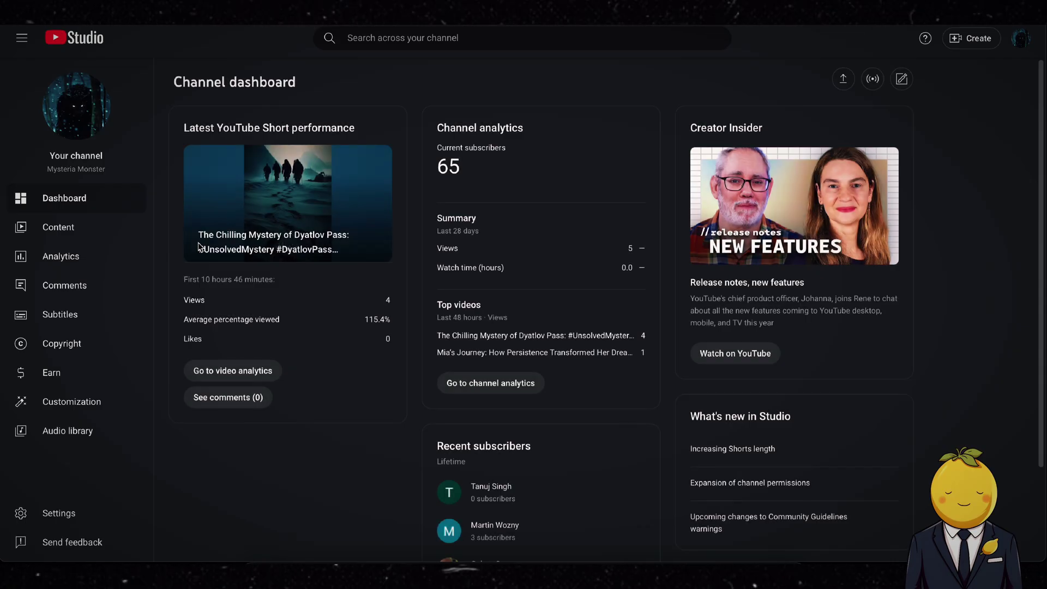
# Step: Switch to YouTube Studio and upload SodderFamily.mp4 from the Mysteria Monster folder as a new video
pyautogui.click(972, 38)
pyautogui.click(962, 63)
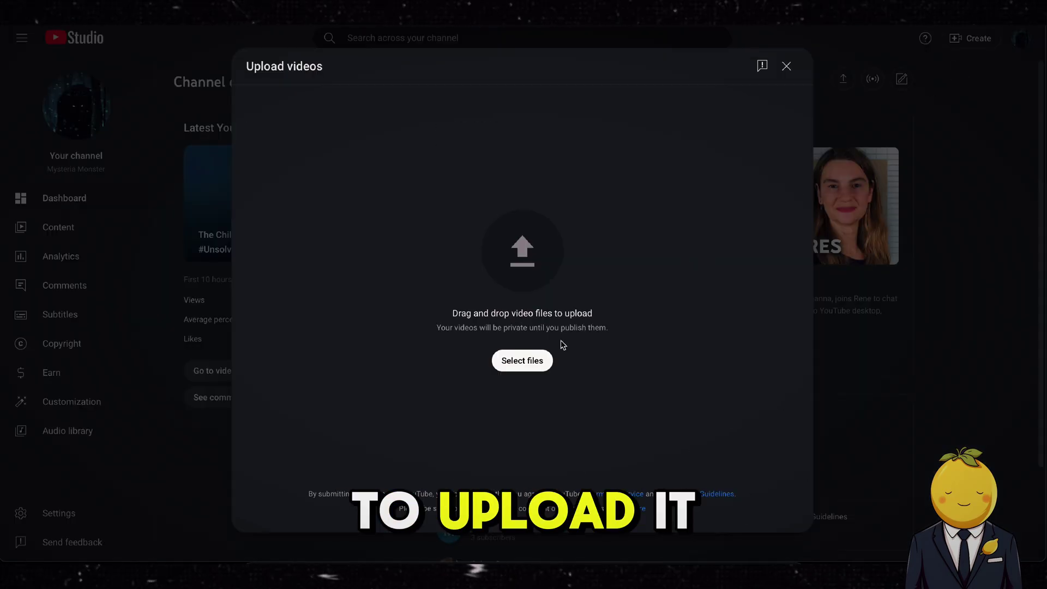
pyautogui.click(522, 360)
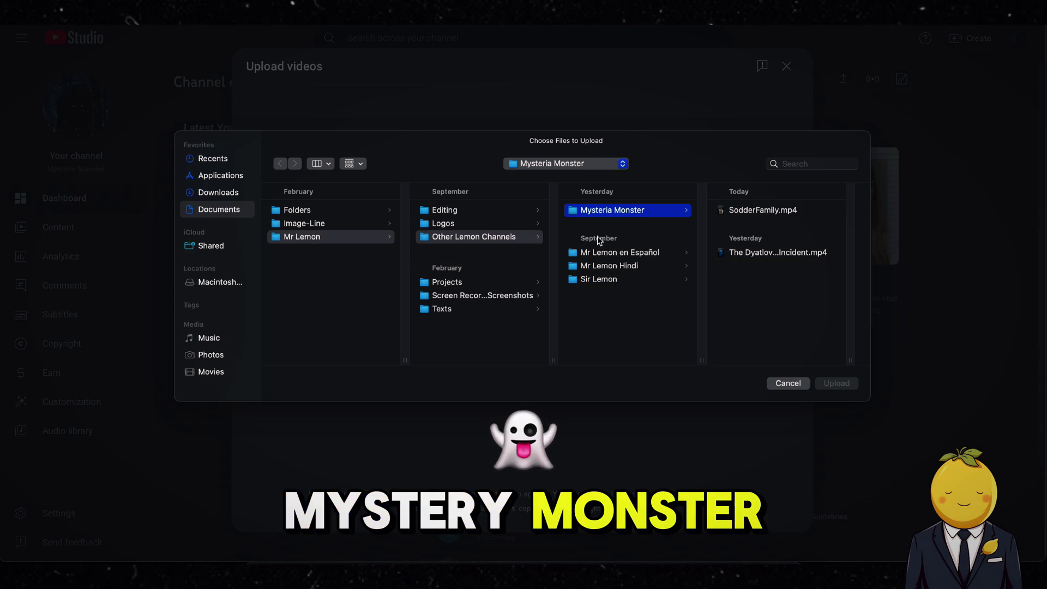
pyautogui.click(751, 213)
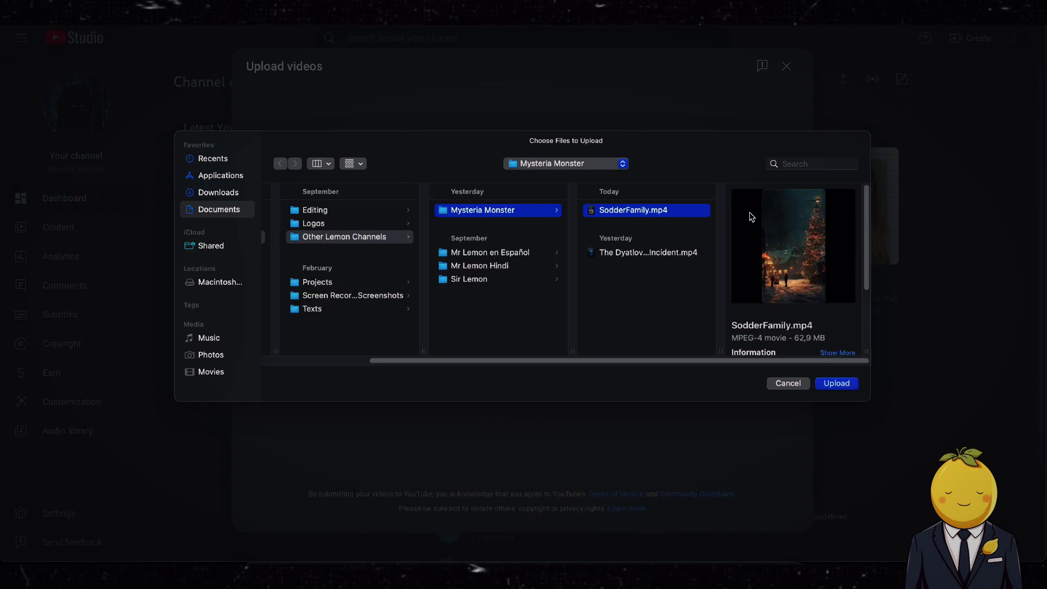
pyautogui.click(832, 381)
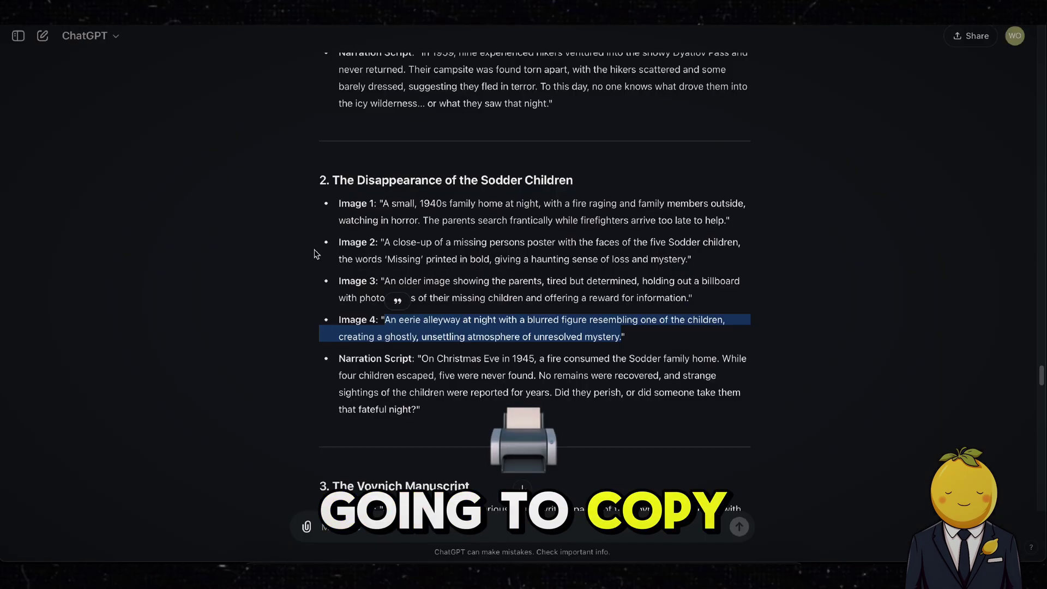
# Step: Switch to ChatGPT, copy the narration script of the Sodder children story, and start a new chat
pyautogui.scroll(-1, 315, 253)
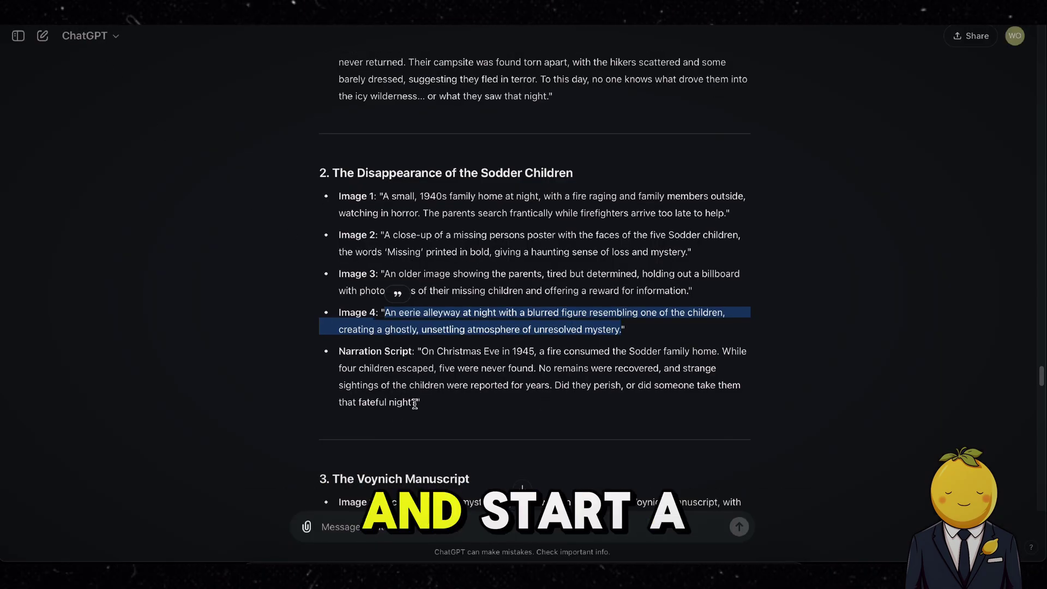
pyautogui.moveTo(415, 403); pyautogui.dragTo(423, 351)
pyautogui.rightClick(457, 357)
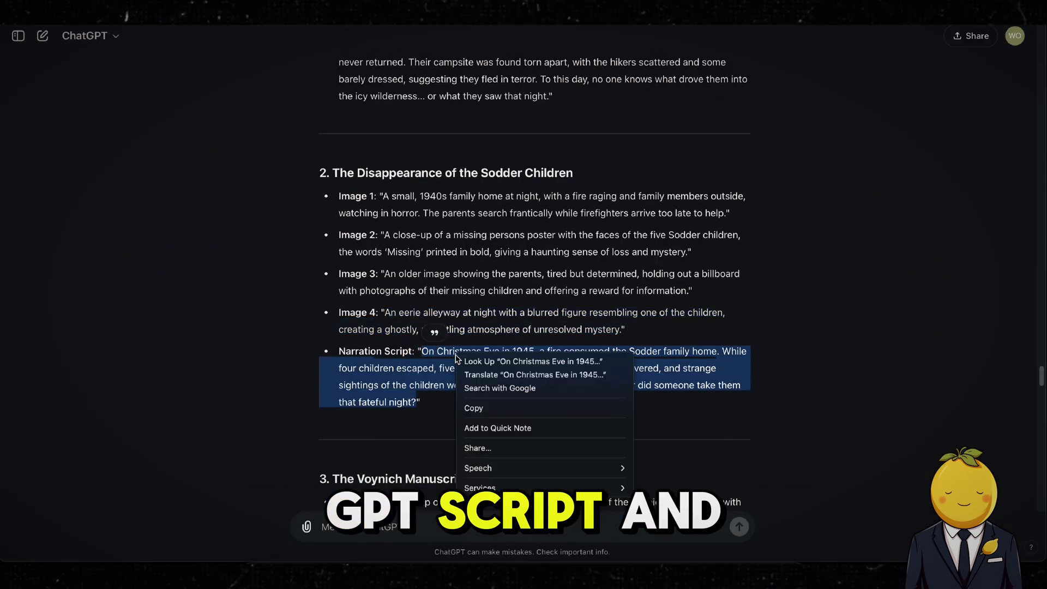
pyautogui.click(477, 408)
pyautogui.press('super+n')
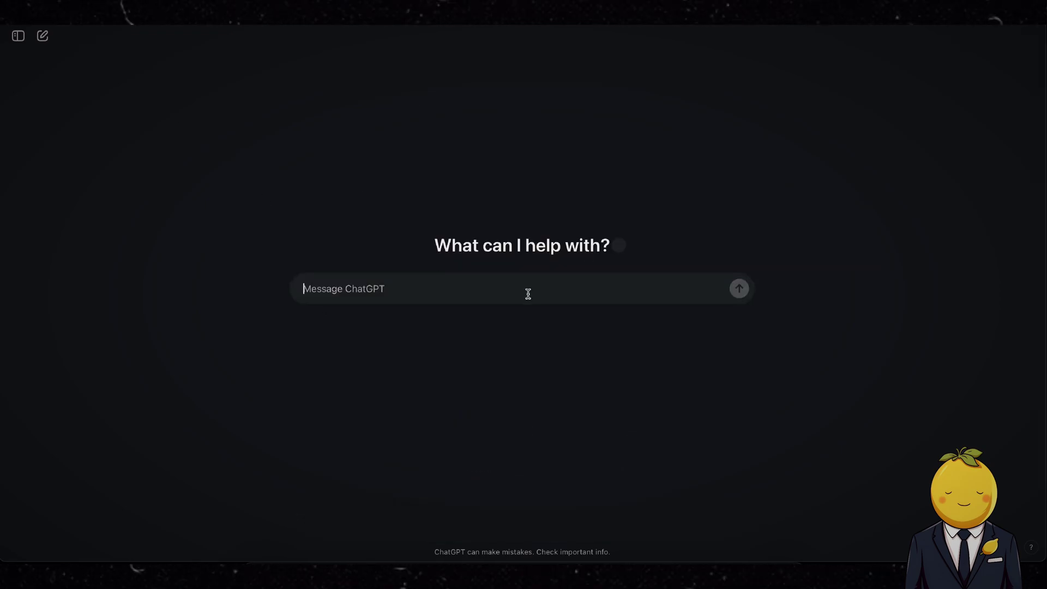
# Step: Ask ChatGPT to "create a YouTube title, short description and tags (spectated with commas) for this YouTube short:" followed by the copied narration script
pyautogui.write('create a')
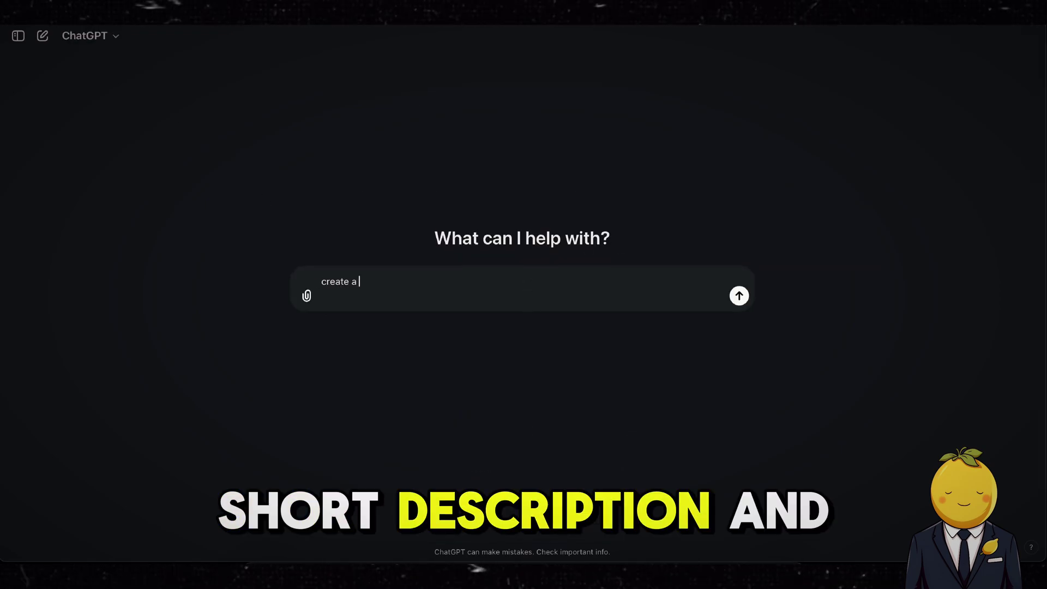
pyautogui.hotkey('shift', 'Return')
pyautogui.write('Youtube')
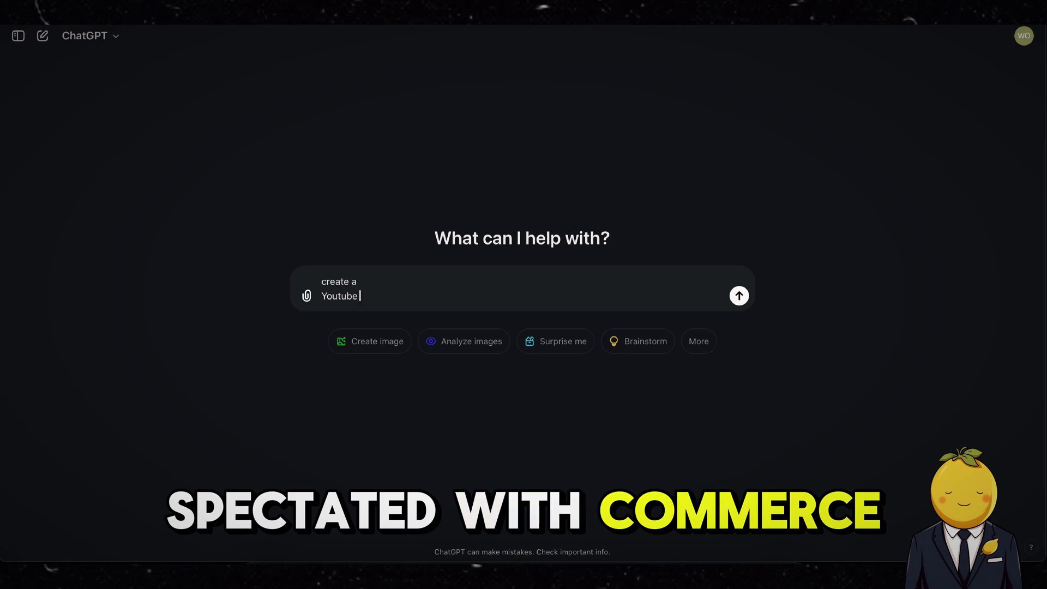
pyautogui.press('BackSpace')
pyautogui.press('BackSpace')
pyautogui.press('BackSpace')
pyautogui.press('BackSpace')
pyautogui.press('BackSpace')
pyautogui.press('BackSpace')
pyautogui.press('BackSpace')
pyautogui.press('BackSpace')
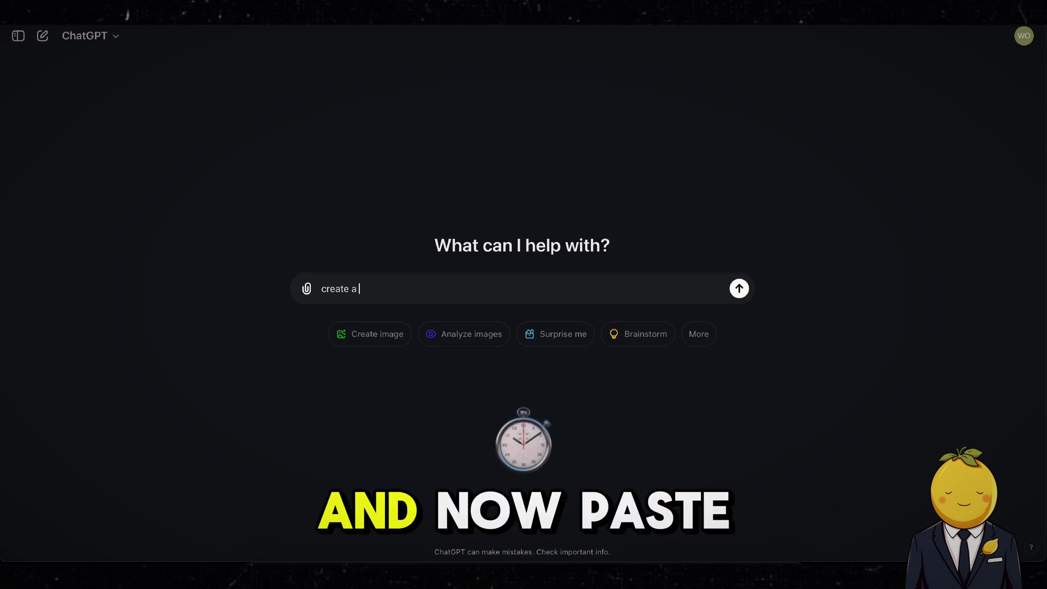
pyautogui.write('YouTube tit')
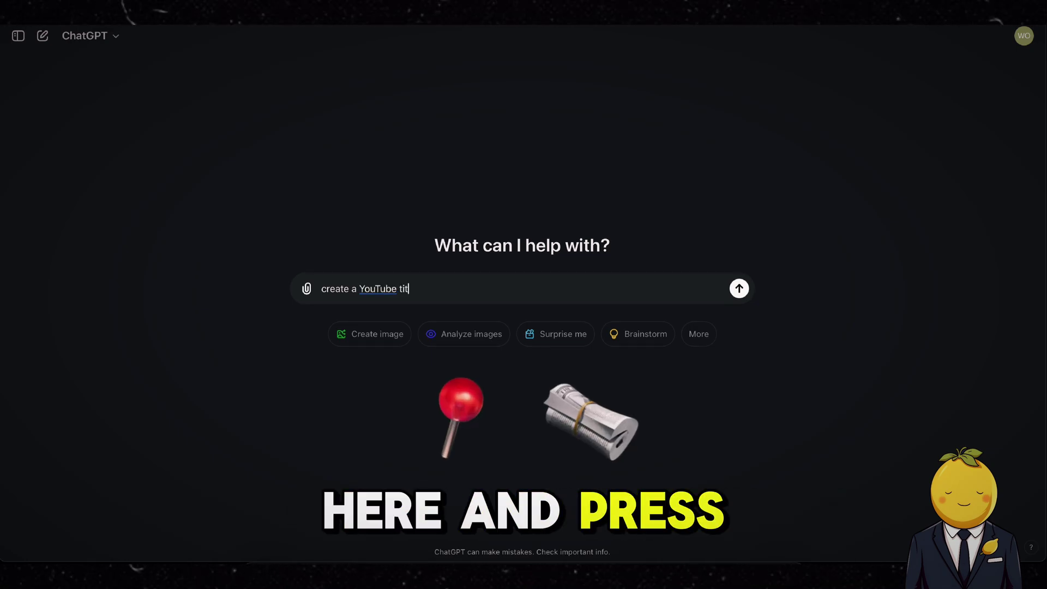
pyautogui.write('le, short description and tags (spectated with commas) for thi')
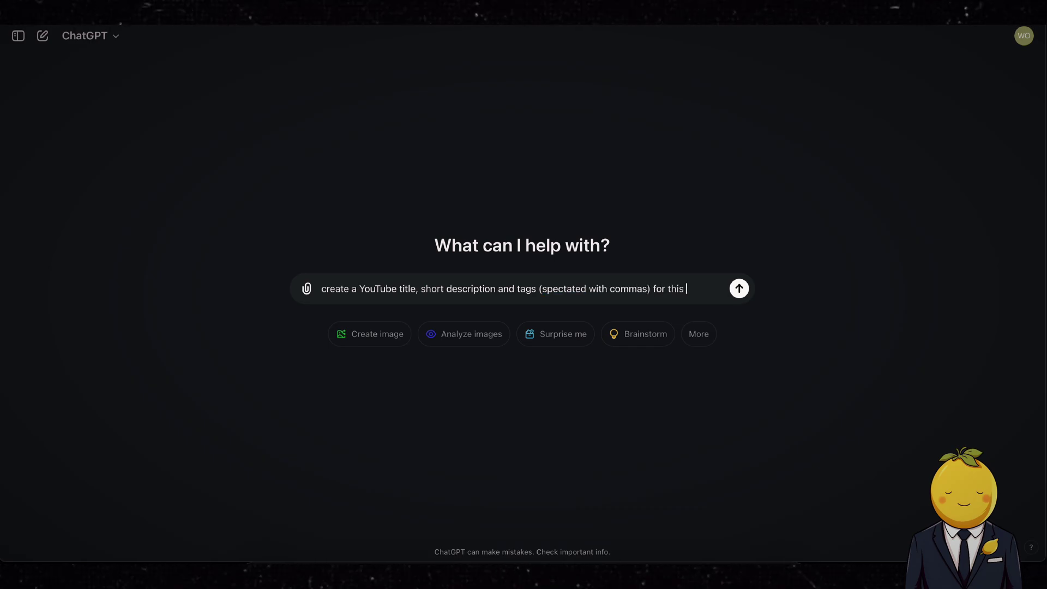
pyautogui.write('short:')
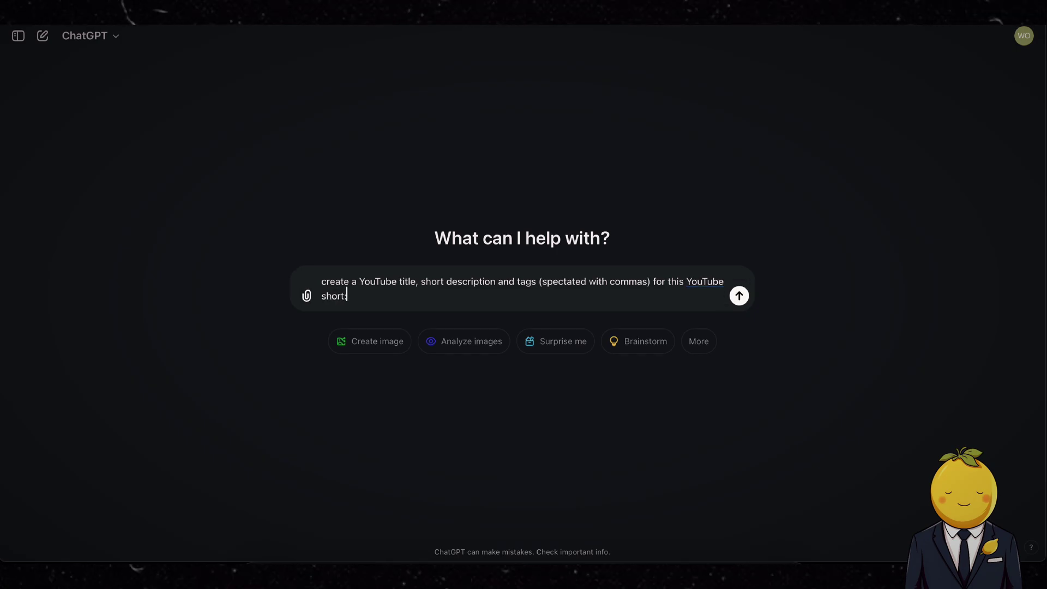
pyautogui.hotkey('ctrl', 'v')
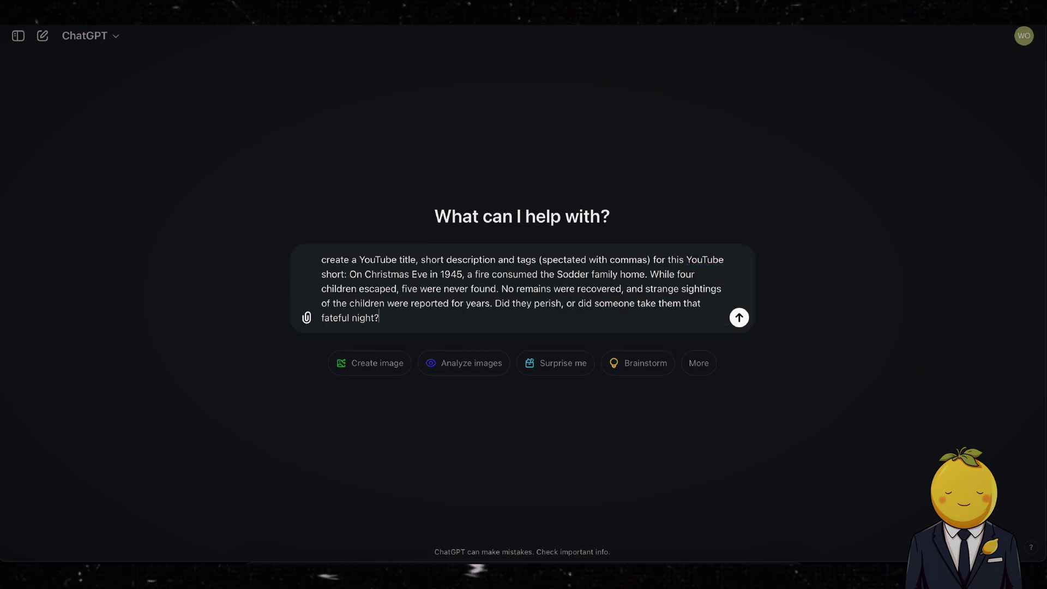
pyautogui.press('Return')
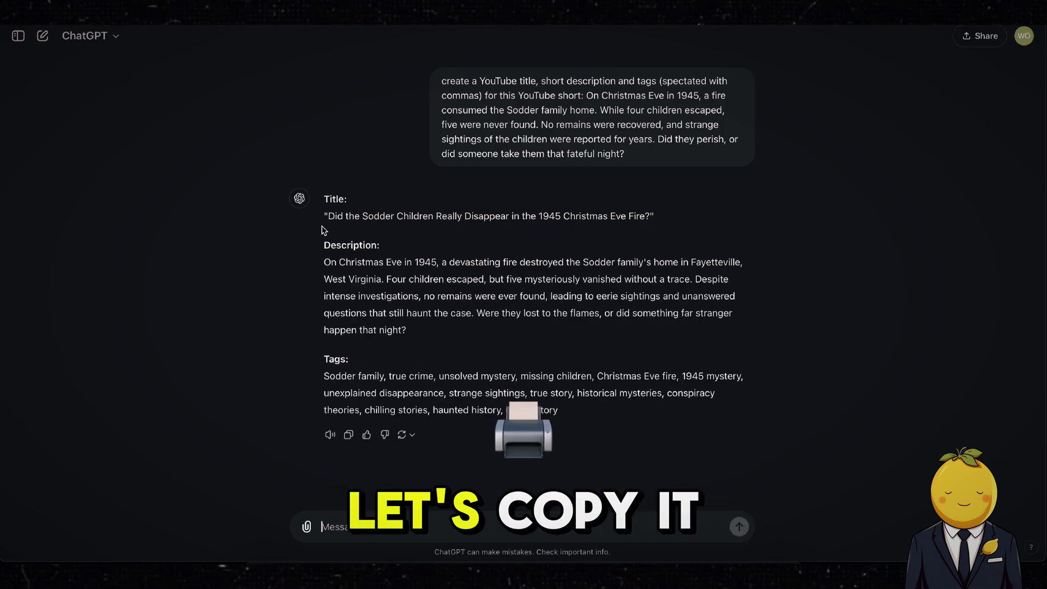
# Step: Copy the generated title and description from ChatGPT into the uploaded video's title and description in YouTube Studio
pyautogui.moveTo(327, 214); pyautogui.dragTo(646, 209)
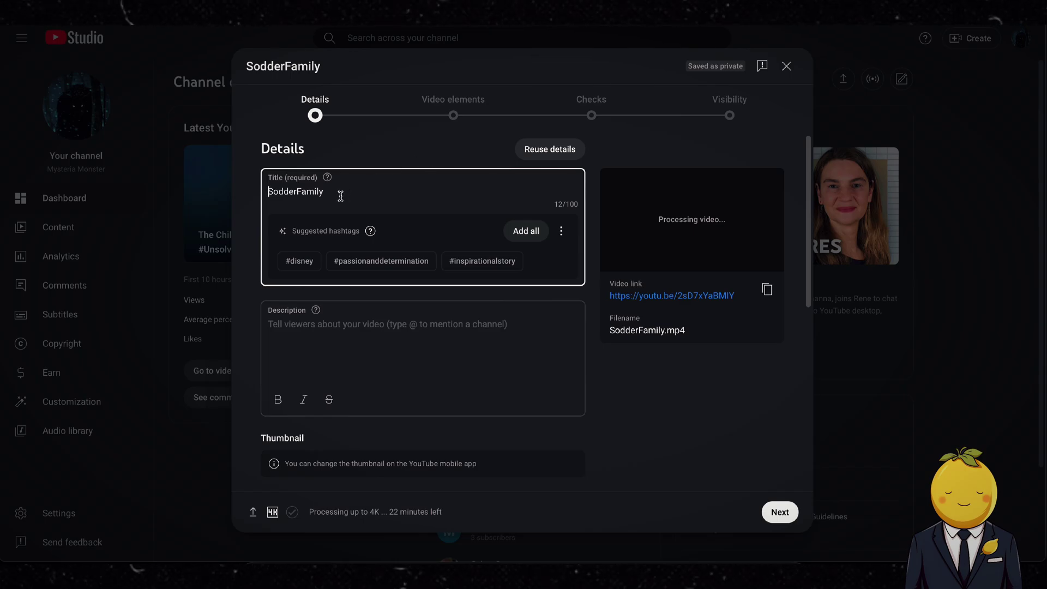
pyautogui.hotkey('ctrl', 'v')
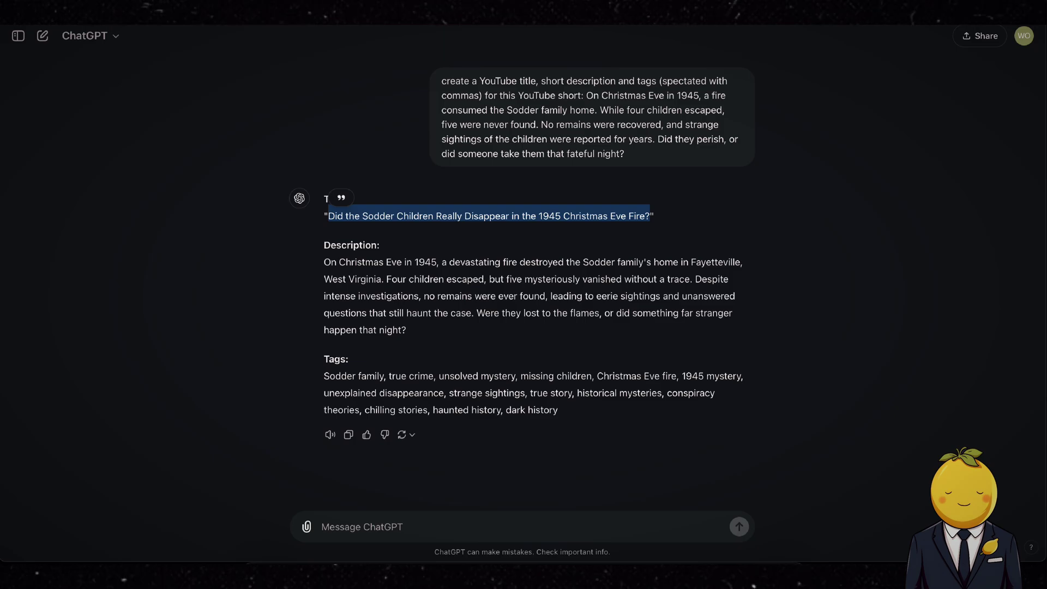
pyautogui.click(442, 280)
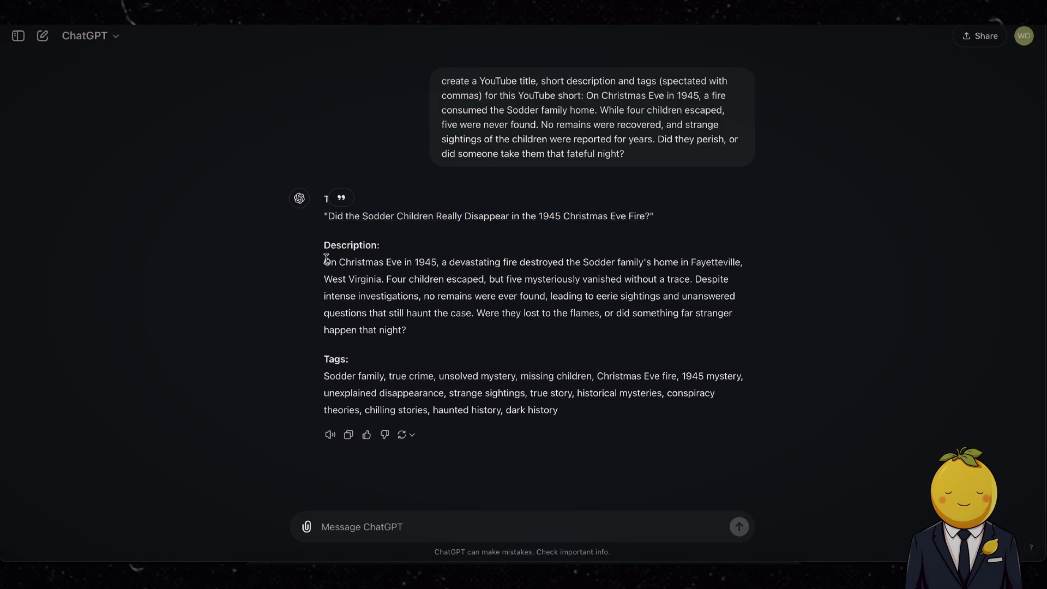
pyautogui.moveTo(326, 259); pyautogui.dragTo(418, 323)
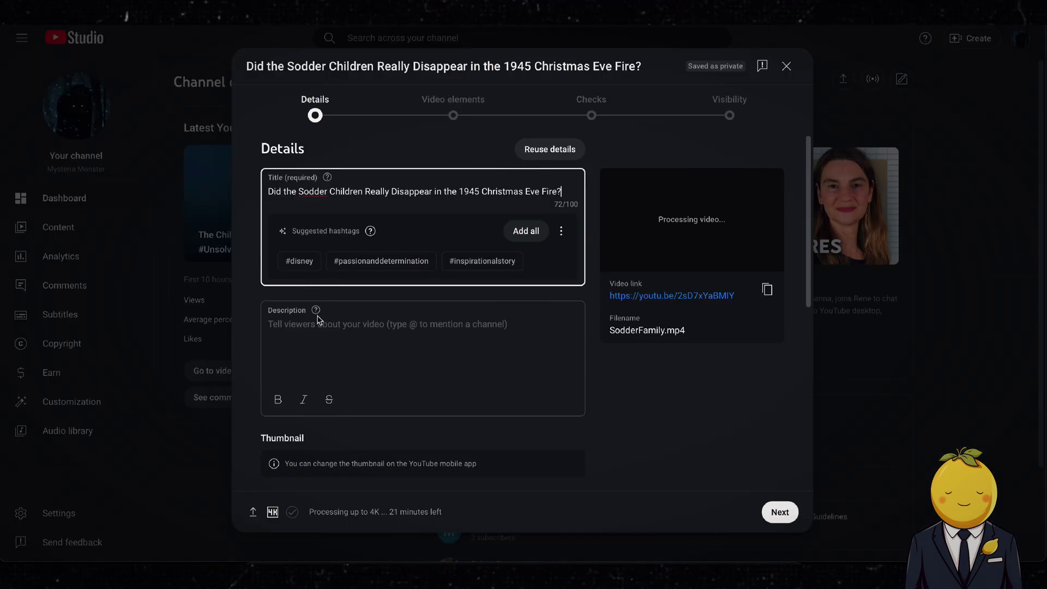
pyautogui.click(318, 322)
pyautogui.hotkey('ctrl', 'v')
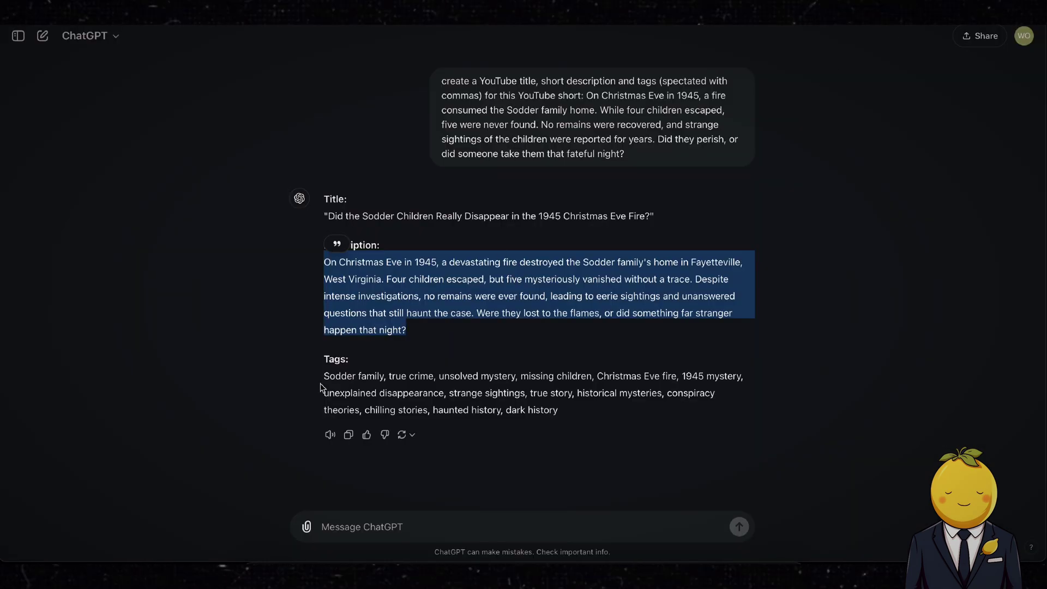
# Step: Copy the generated tags from ChatGPT and add them to the video's tags in YouTube Studio
pyautogui.moveTo(321, 387); pyautogui.dragTo(581, 410)
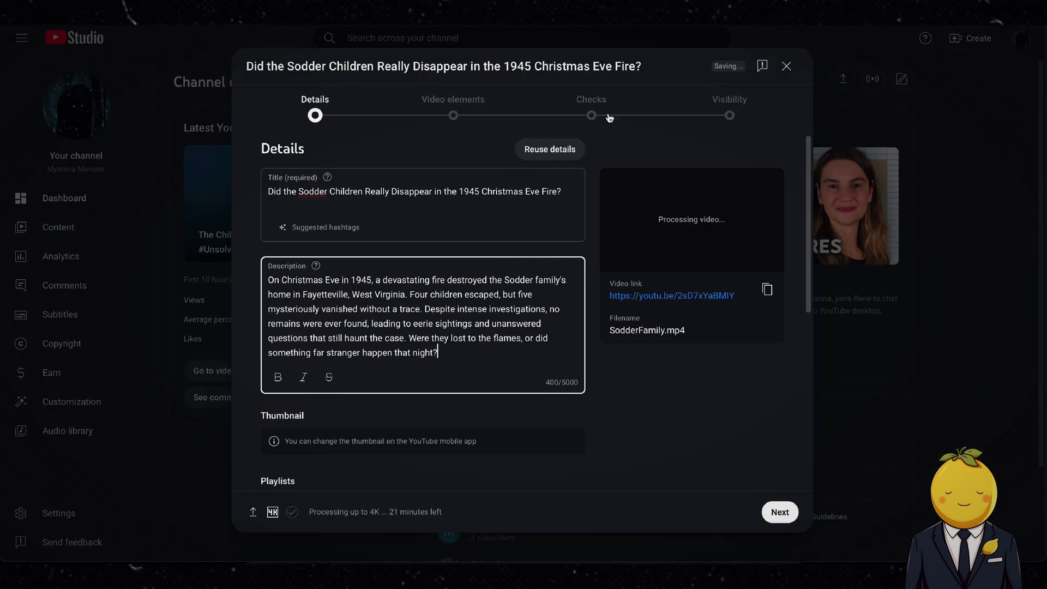
pyautogui.scroll(-6, 397, 423)
pyautogui.click(304, 438)
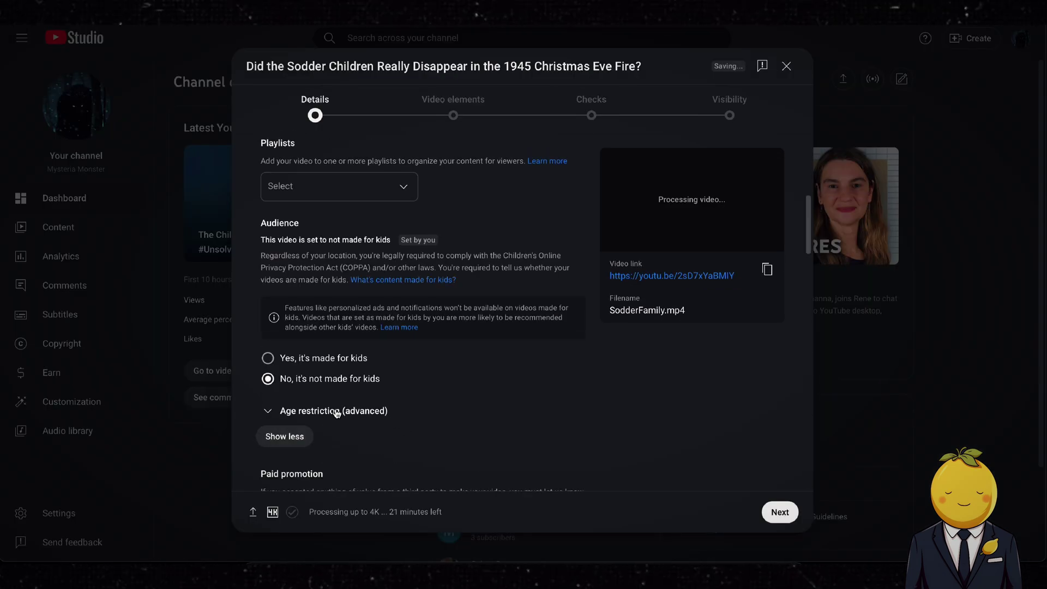
pyautogui.scroll(-5, 333, 411)
pyautogui.click(362, 335)
pyautogui.hotkey('ctrl', 'v')
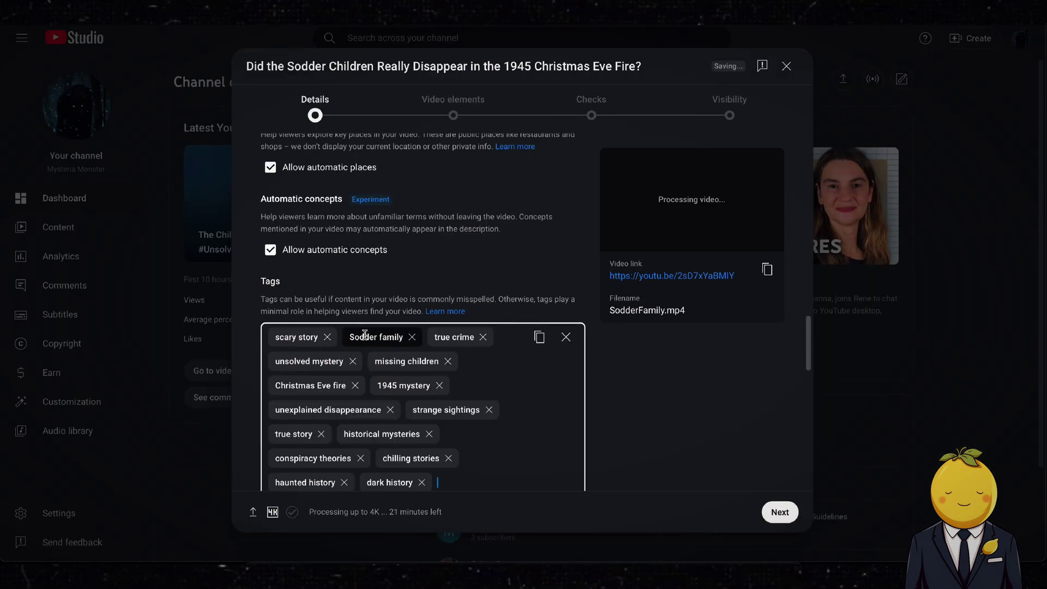
# Step: Schedule the video to go public on Oct 28, 2024 at 6:00 PM
pyautogui.scroll(15, 552, 386)
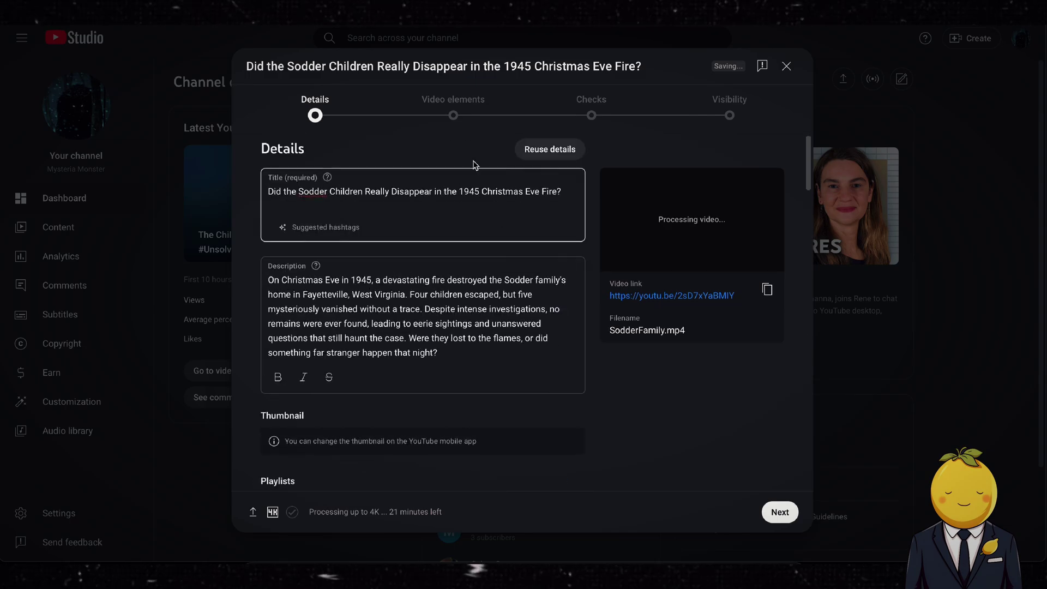
pyautogui.click(435, 117)
pyautogui.click(591, 112)
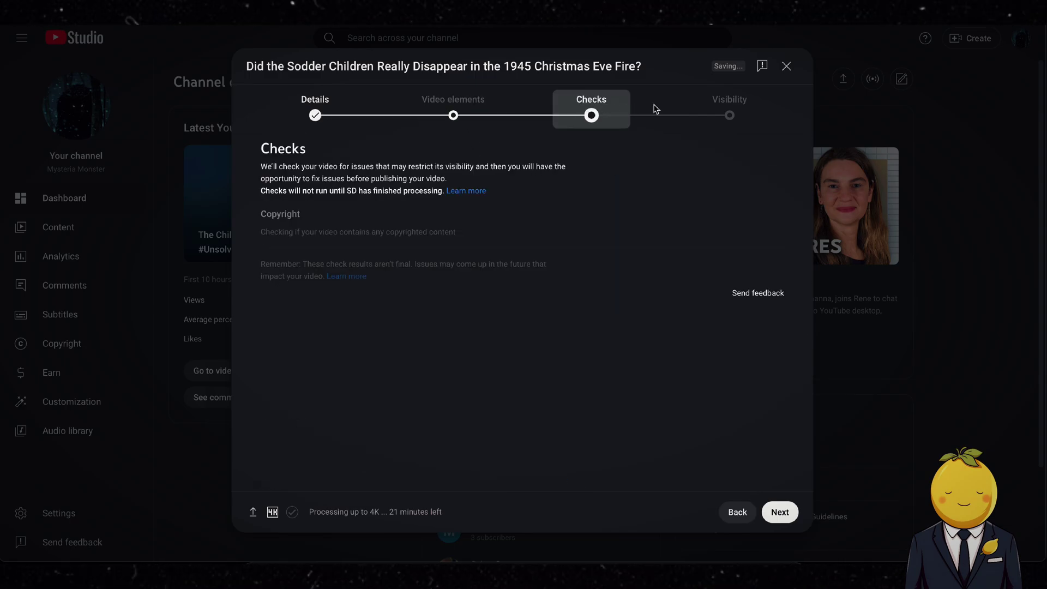
pyautogui.click(730, 109)
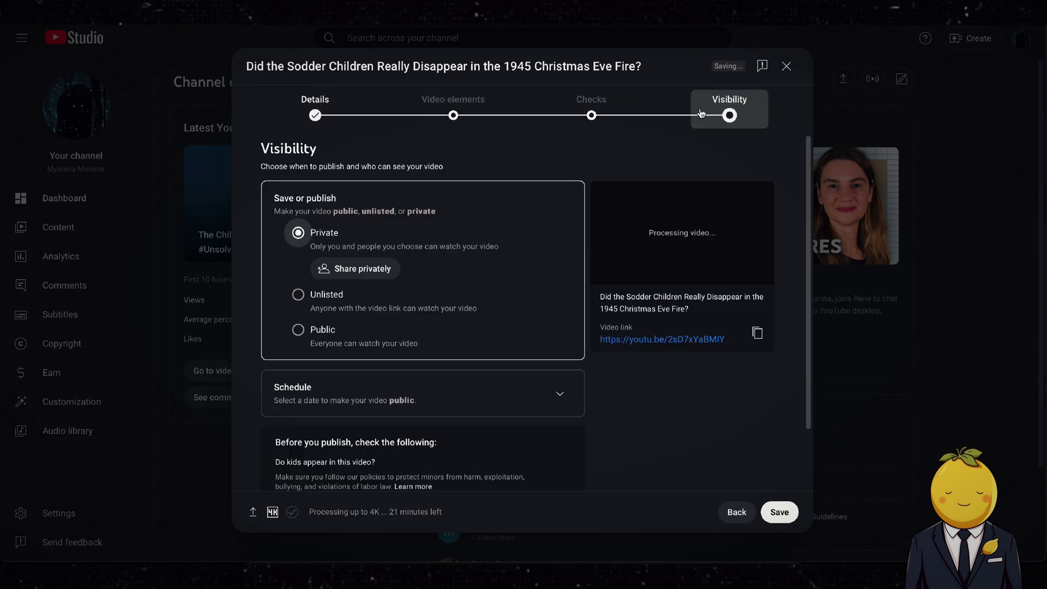
pyautogui.click(560, 395)
pyautogui.click(318, 317)
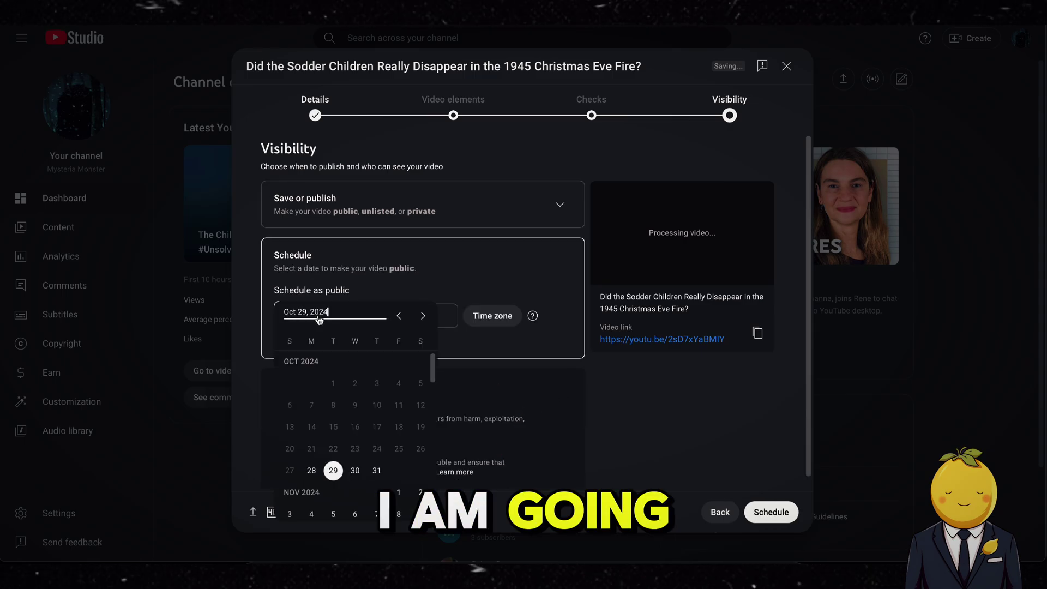
pyautogui.click(312, 470)
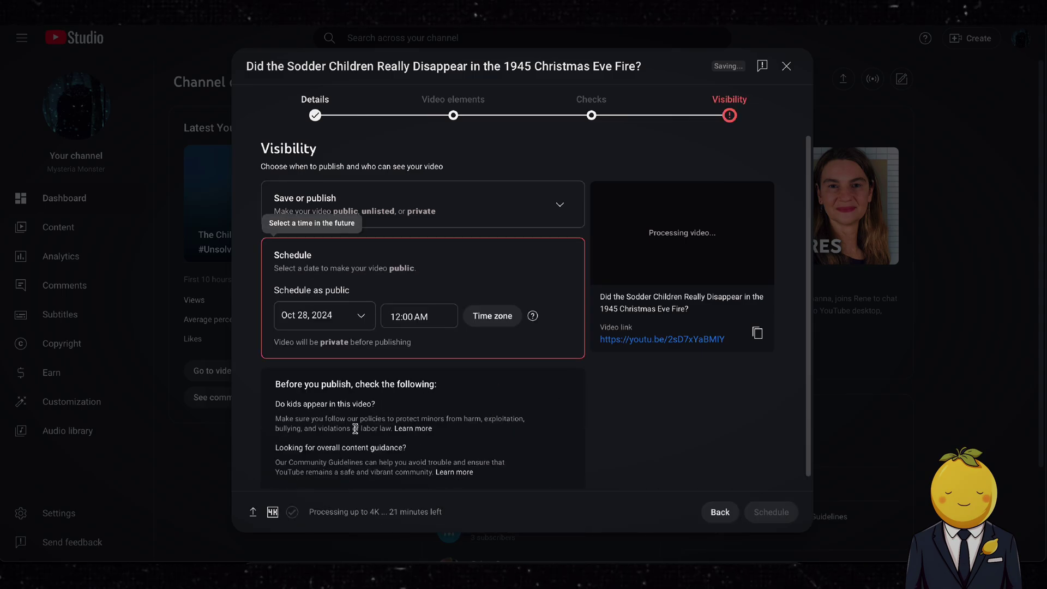
pyautogui.click(398, 324)
pyautogui.scroll(-20, 428, 466)
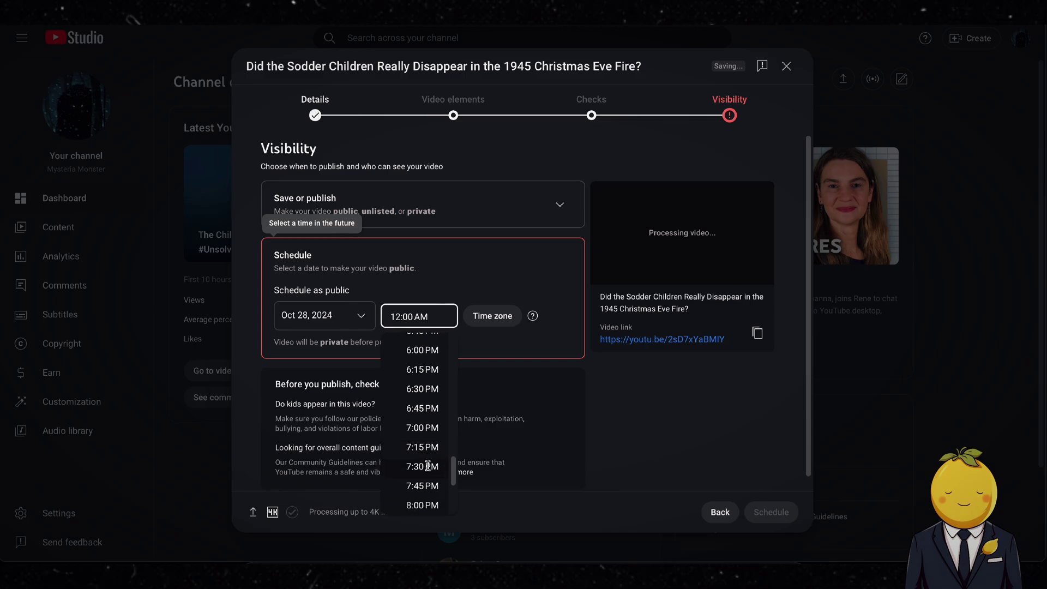
pyautogui.click(425, 351)
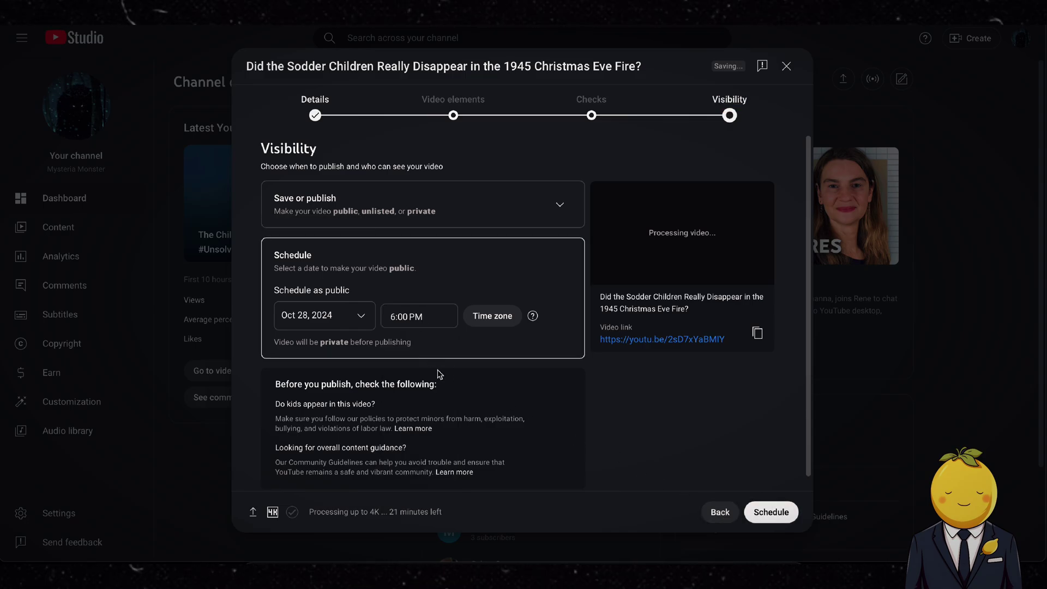
pyautogui.click(773, 510)
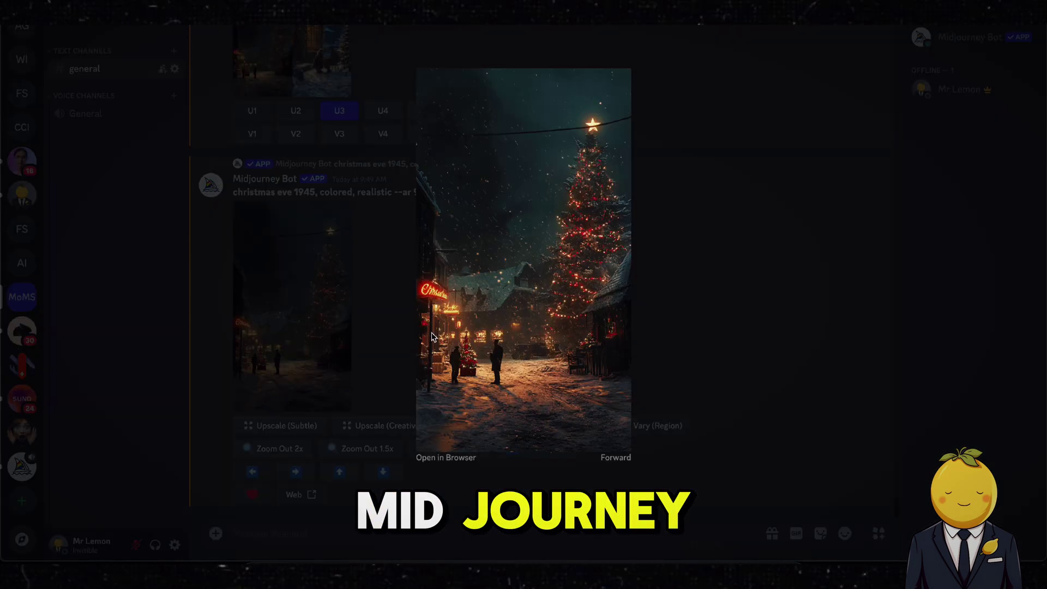
# Step: Switch to Discord and examine the Midjourney prompt behind the image of the creepy creature in the snow
pyautogui.click(290, 311)
pyautogui.scroll(-15, 289, 311)
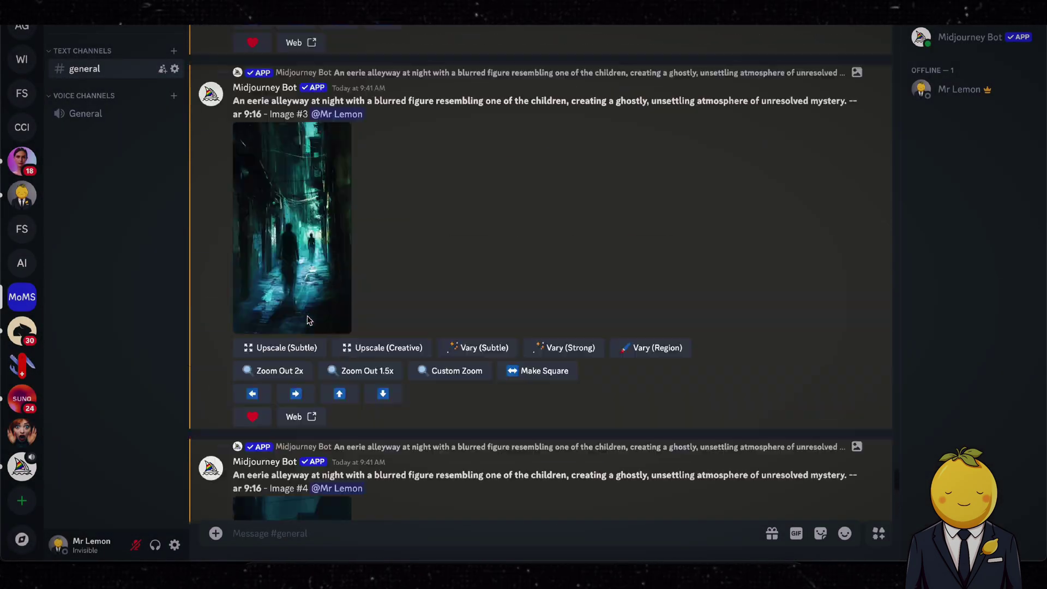
pyautogui.scroll(15, 306, 320)
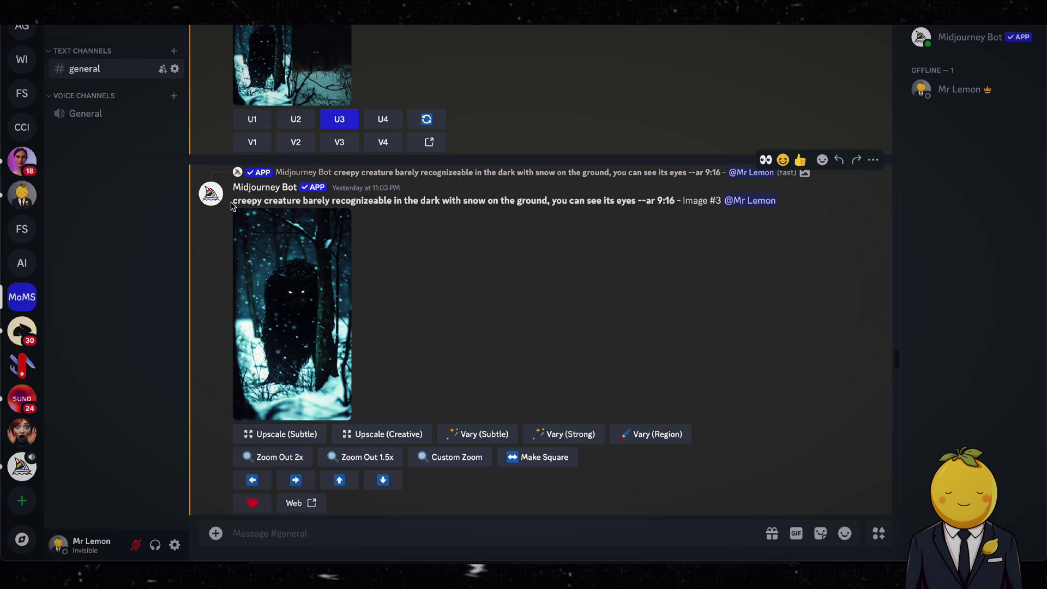
pyautogui.moveTo(230, 206); pyautogui.dragTo(637, 198)
pyautogui.click(562, 279)
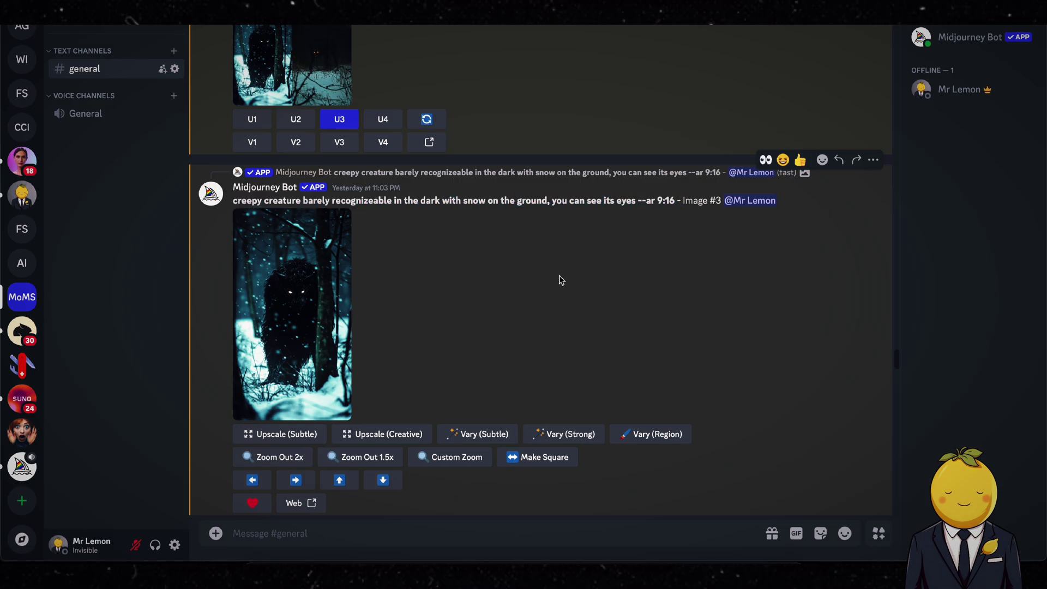
# Step: Switch to YouTube Studio, review the upload defaults and channel keywords in the settings, and return to the channel dashboard
pyautogui.click(421, 570)
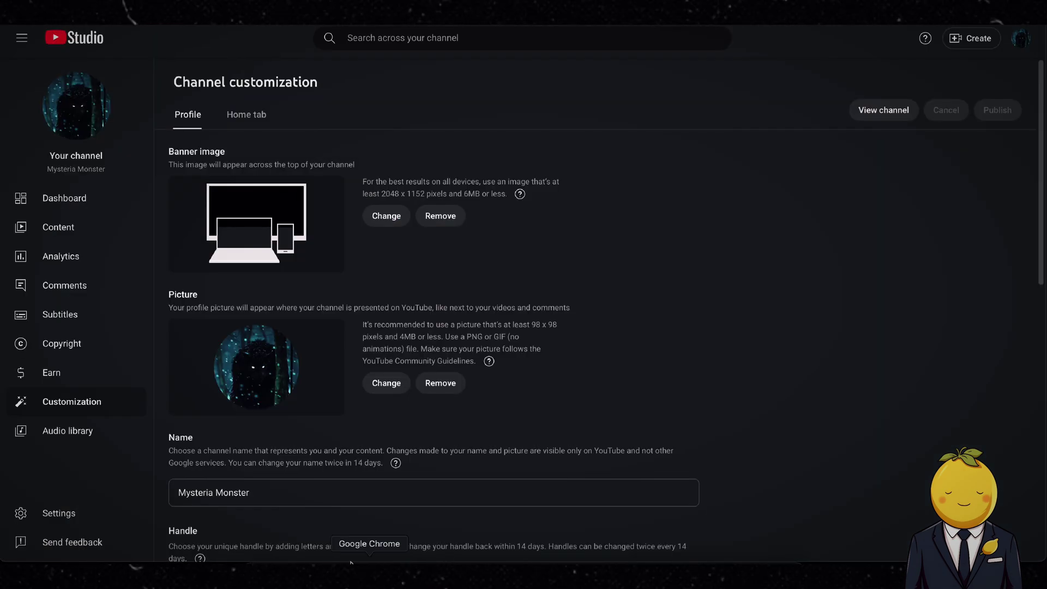
pyautogui.click(58, 512)
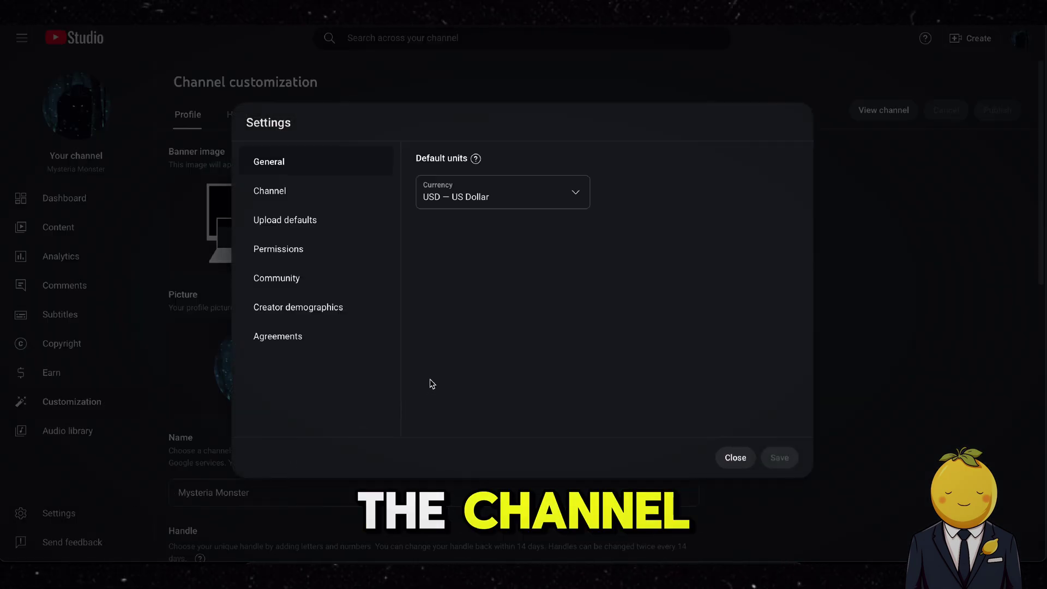
pyautogui.click(299, 229)
pyautogui.scroll(-3, 498, 351)
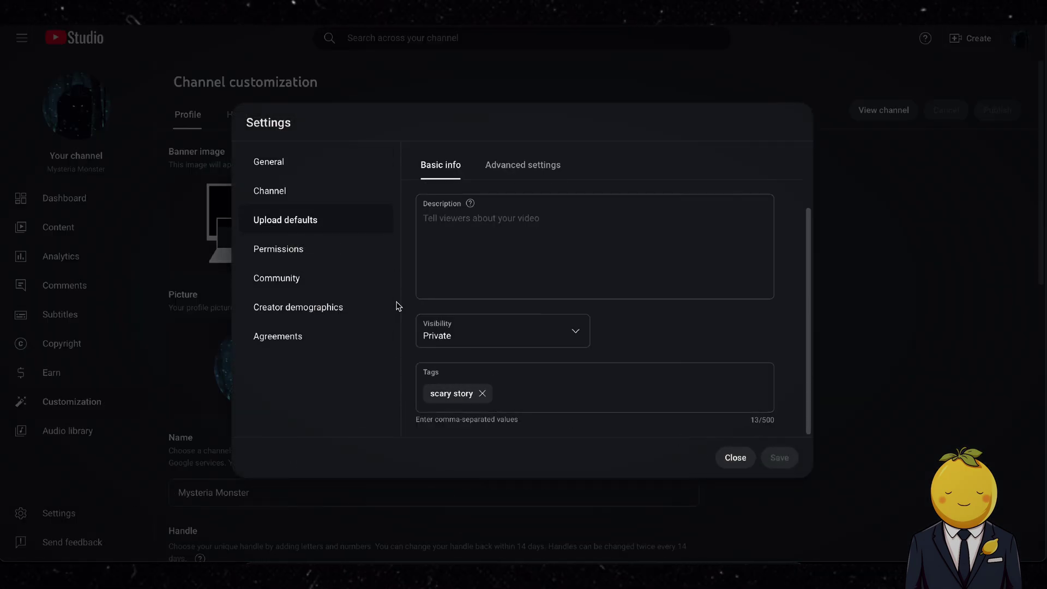
pyautogui.scroll(2, 537, 311)
pyautogui.click(325, 199)
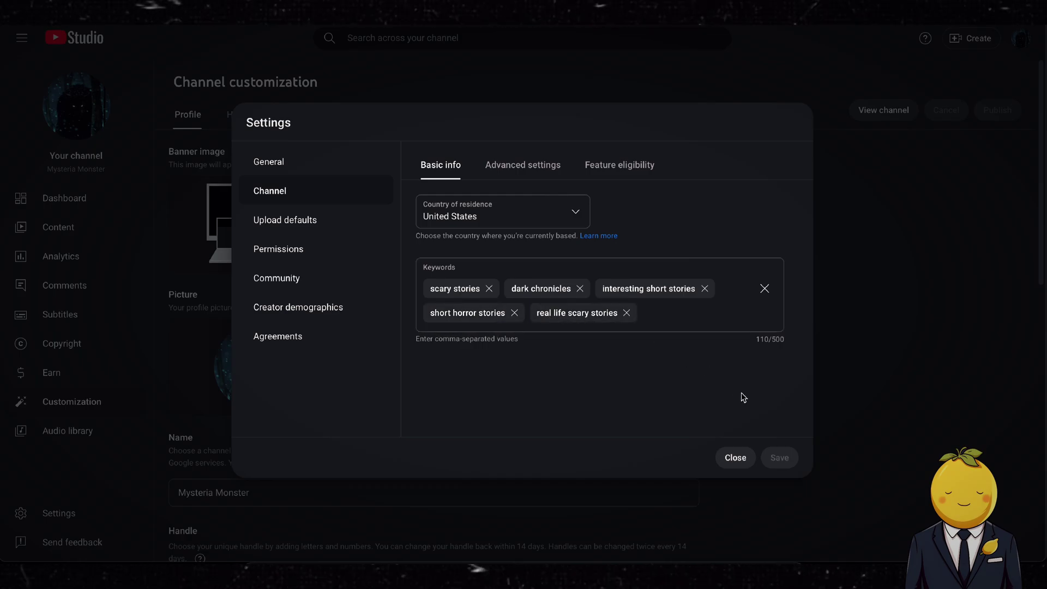
pyautogui.click(736, 458)
pyautogui.click(122, 198)
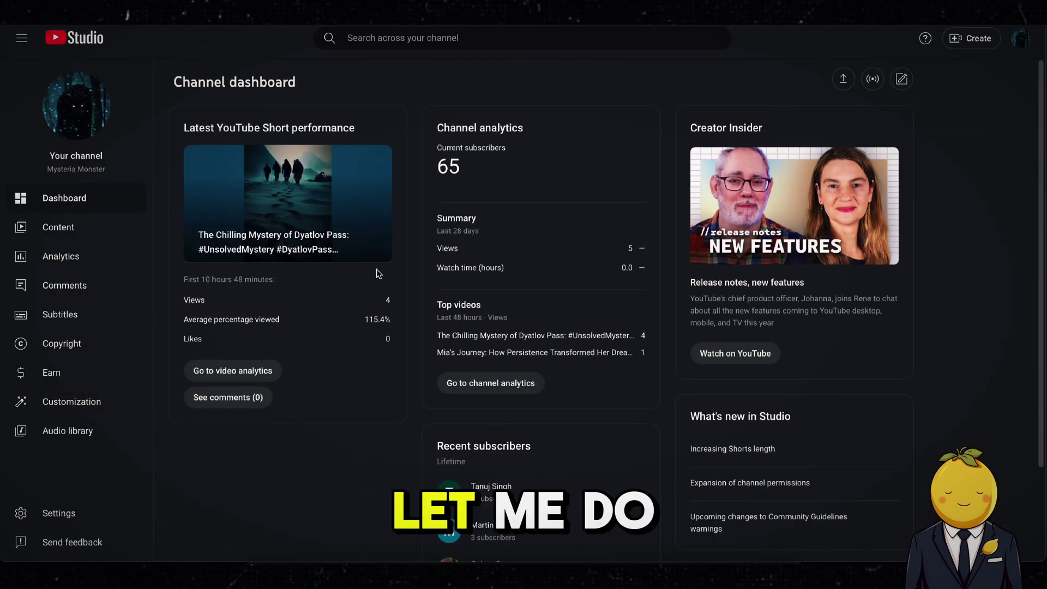
pyautogui.click(65, 198)
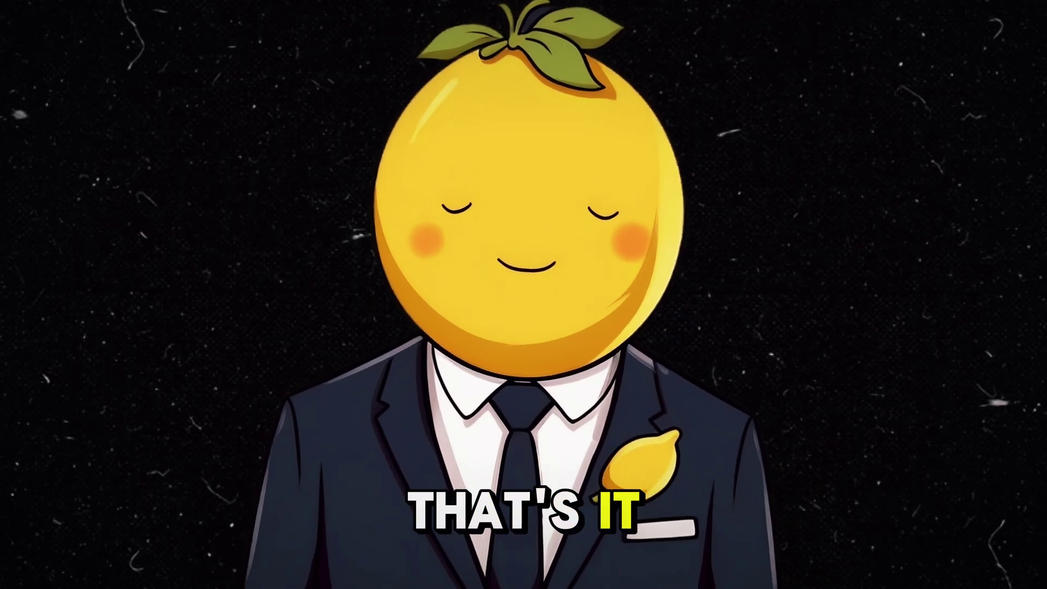